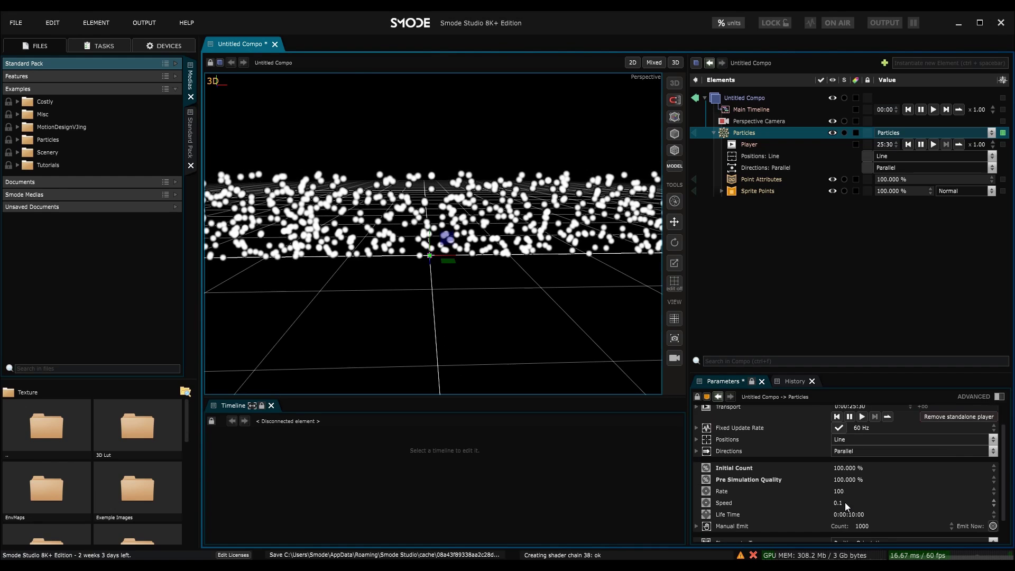
# Step: Set the particle emitter's Speed to 1
pyautogui.doubleClick(840, 503)
pyautogui.write('1')
pyautogui.press('Return')
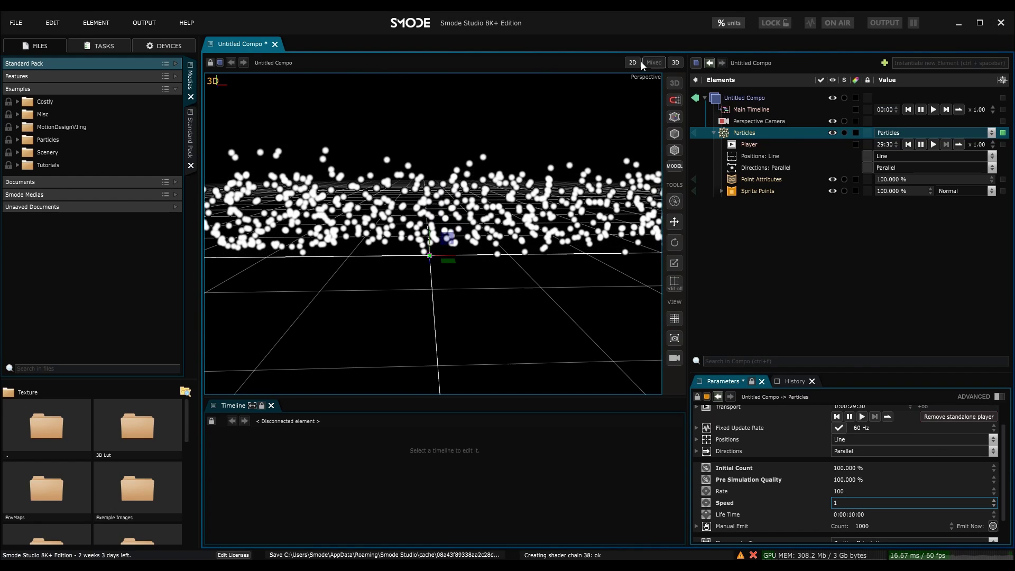
# Step: Show the particles in a single full-size Front view and enlarge the parameters area to reveal all emitter settings
pyautogui.click(511, 272)
pyautogui.press('space')
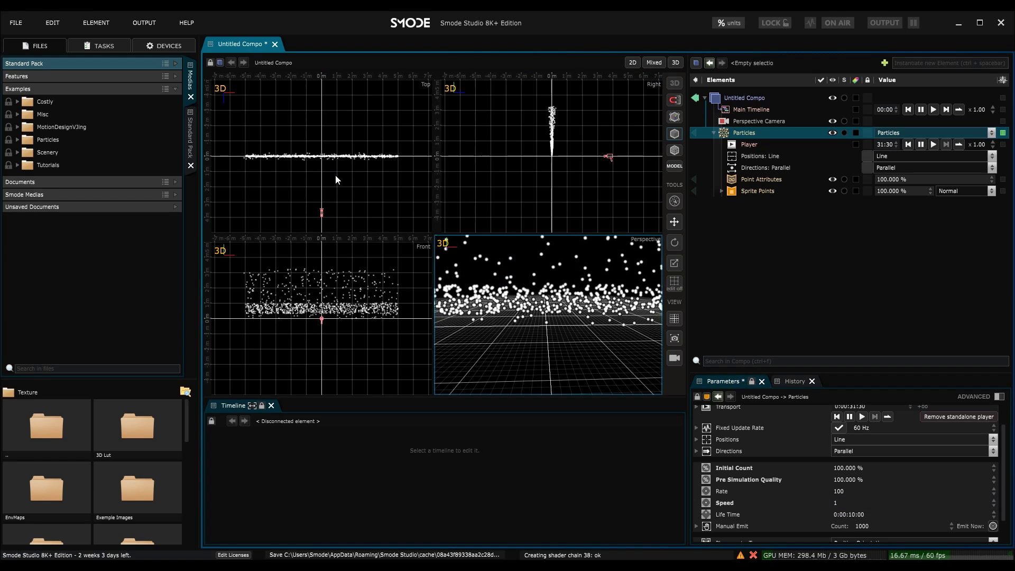
pyautogui.press('space')
pyautogui.scroll(-1, 400, 327)
pyautogui.moveTo(410, 319); pyautogui.dragTo(417, 347)
pyautogui.scroll(1, 418, 347)
pyautogui.moveTo(893, 373); pyautogui.dragTo(896, 290)
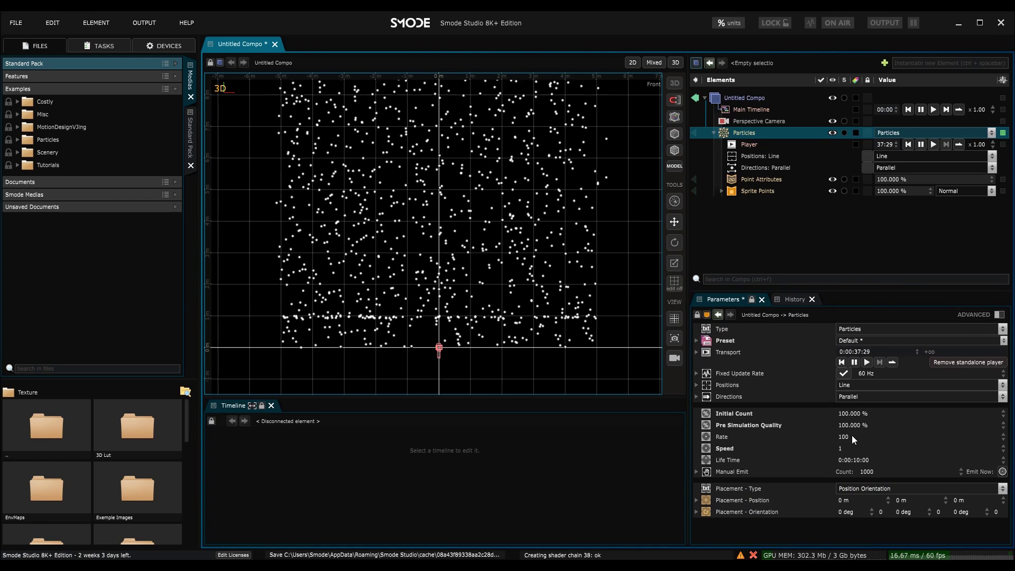
# Step: Set the particle emitter's Rate to 1
pyautogui.doubleClick(853, 437)
pyautogui.write('1')
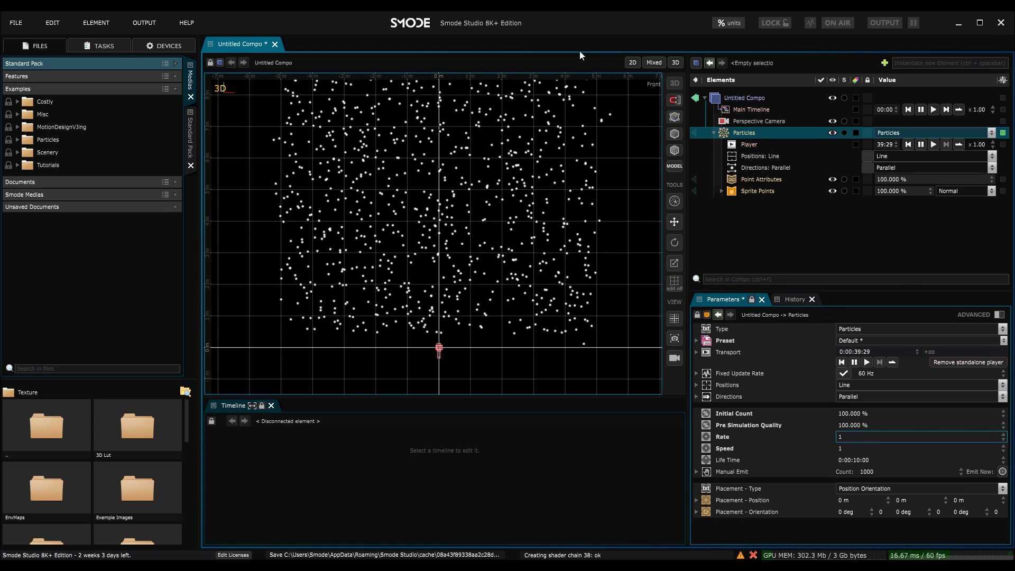
pyautogui.scroll(1, 497, 286)
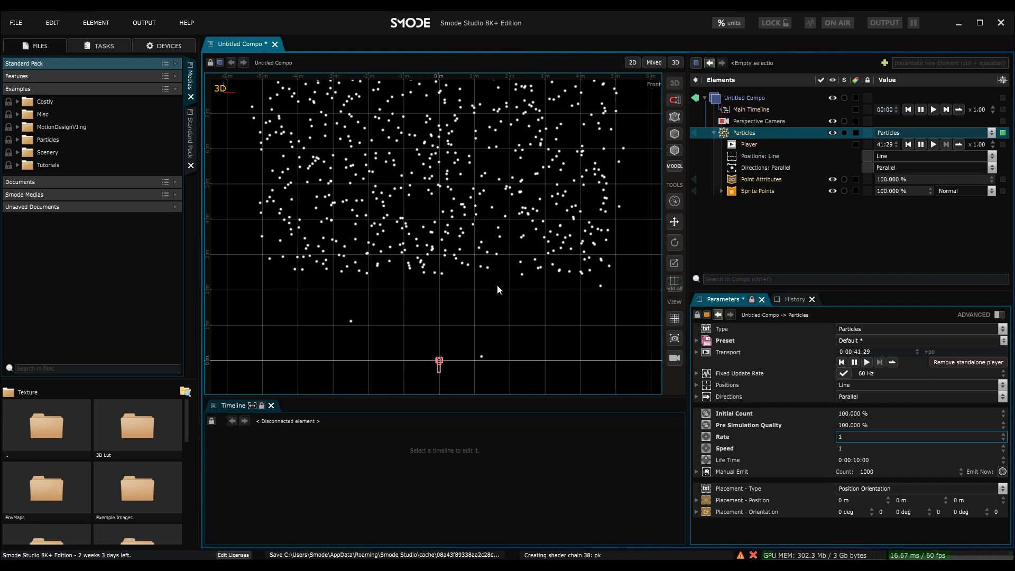
# Step: Set the Object Space Size of the Sprite Points renderer to 0.2 m
pyautogui.click(757, 191)
pyautogui.moveTo(1003, 421); pyautogui.dragTo(1003, 436)
pyautogui.scroll(-2, 428, 290)
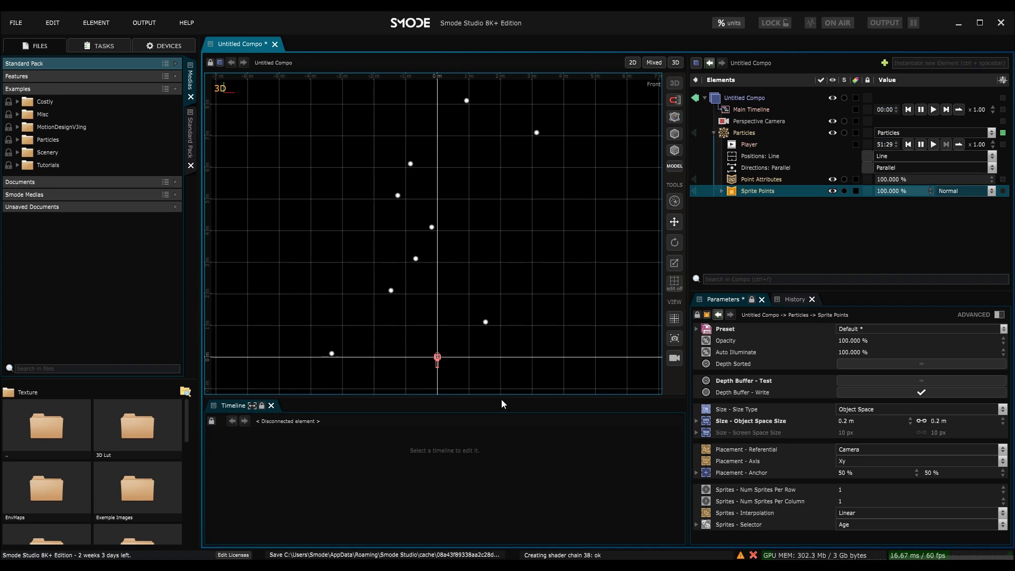
pyautogui.scroll(-3, 490, 260)
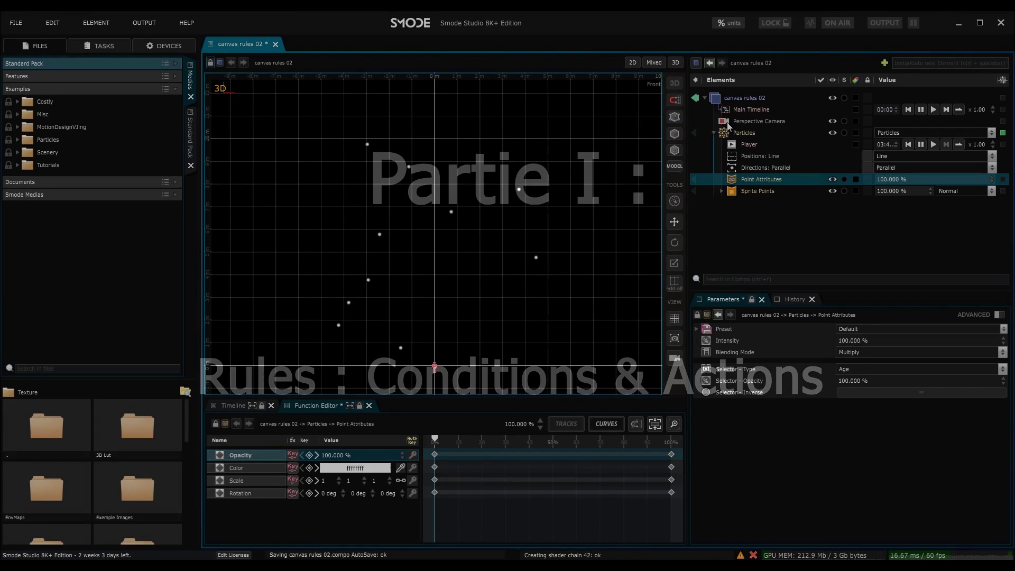
# Step: Add an Age rule to the Particles element and select its condition threshold
pyautogui.click(729, 134)
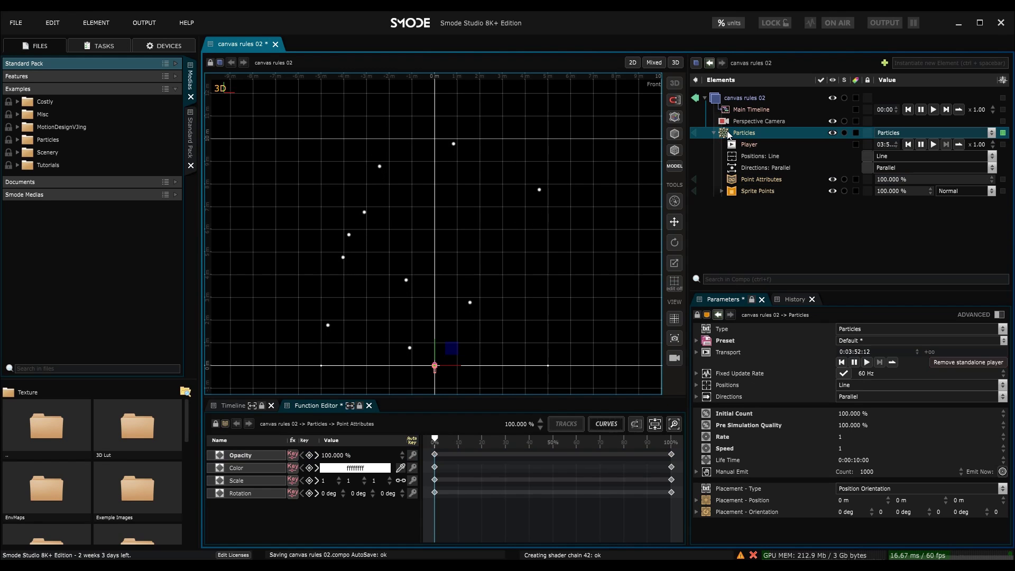
pyautogui.rightClick(728, 131)
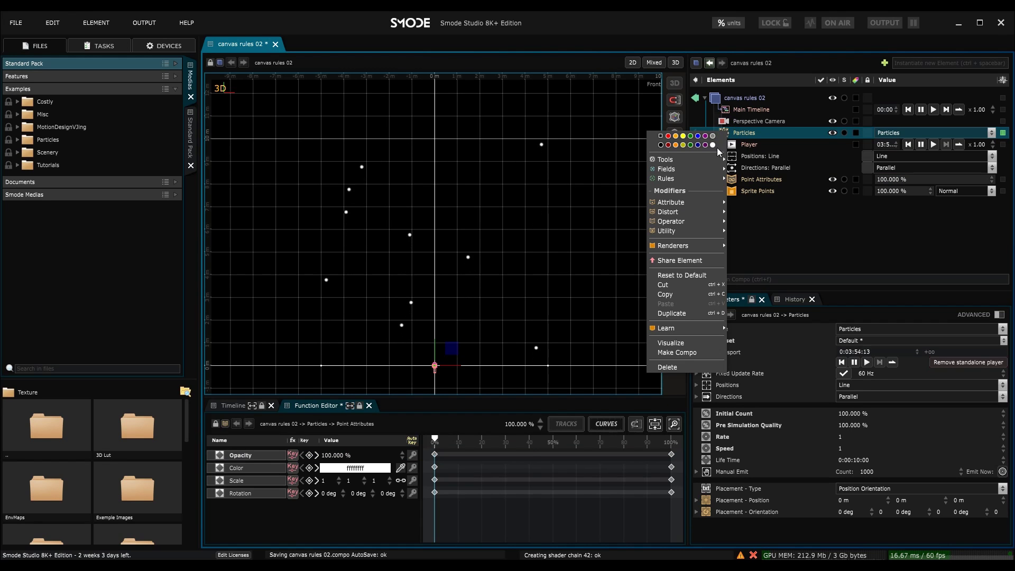
pyautogui.moveTo(710, 169)
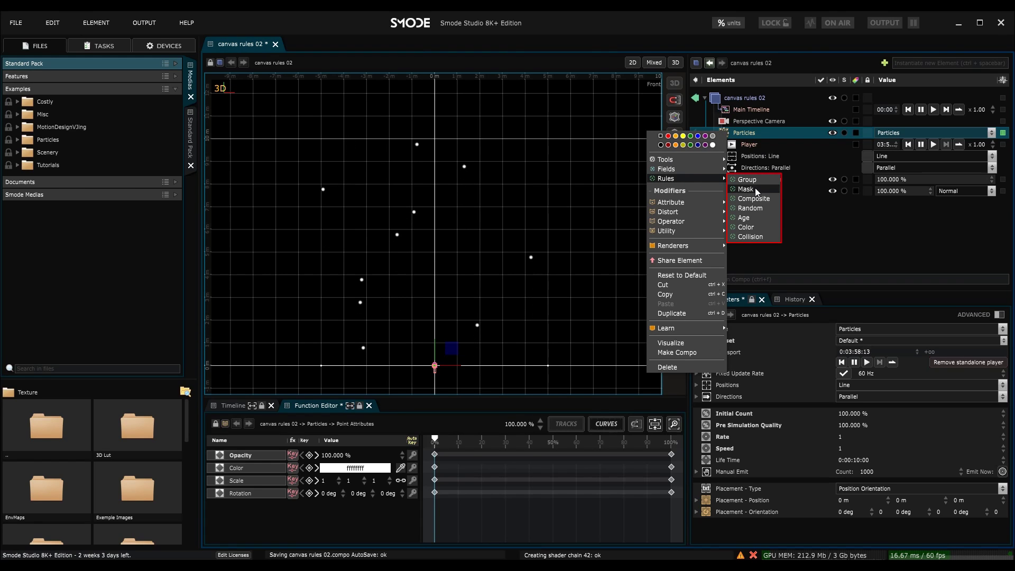
pyautogui.click(753, 218)
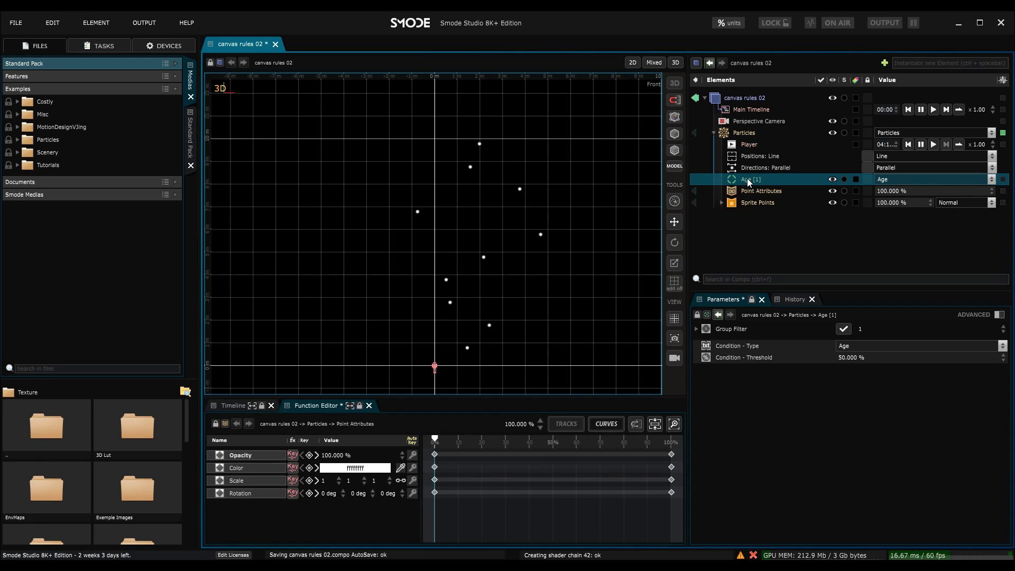
pyautogui.click(750, 359)
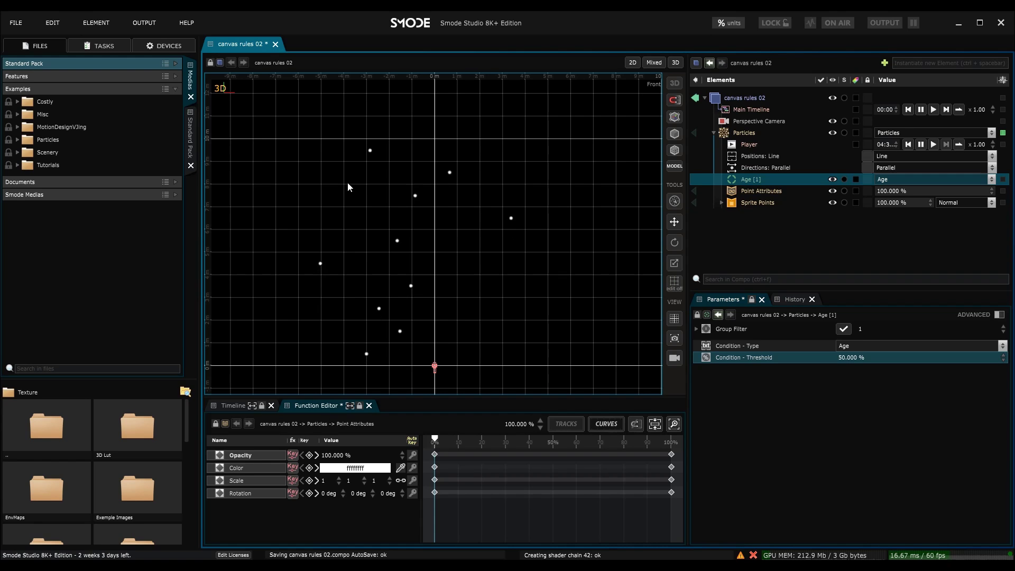
# Step: Add a Colorize action to the Age rule and set its color to green (16ff00ff)
pyautogui.rightClick(743, 181)
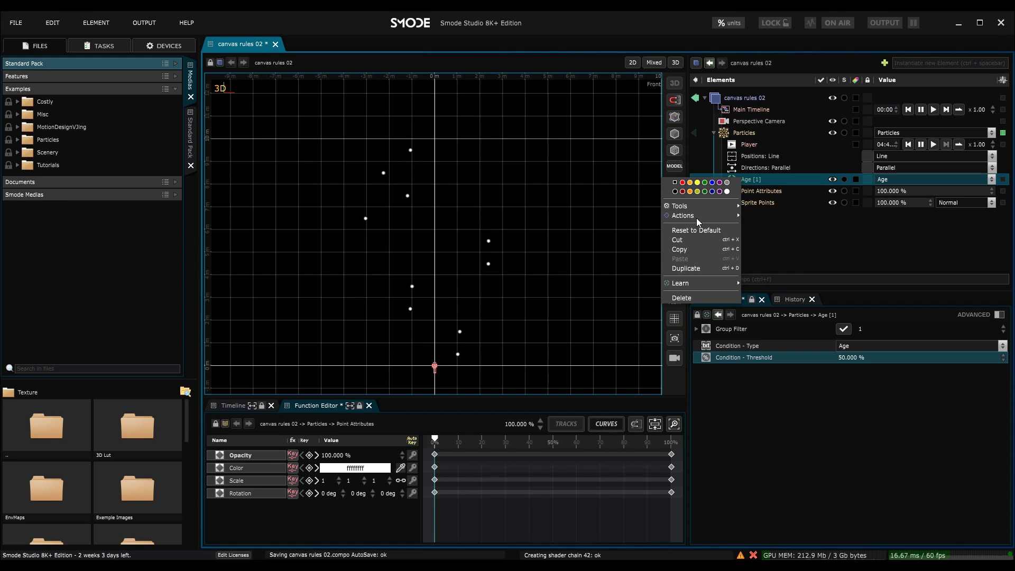
pyautogui.moveTo(700, 216)
pyautogui.click(758, 246)
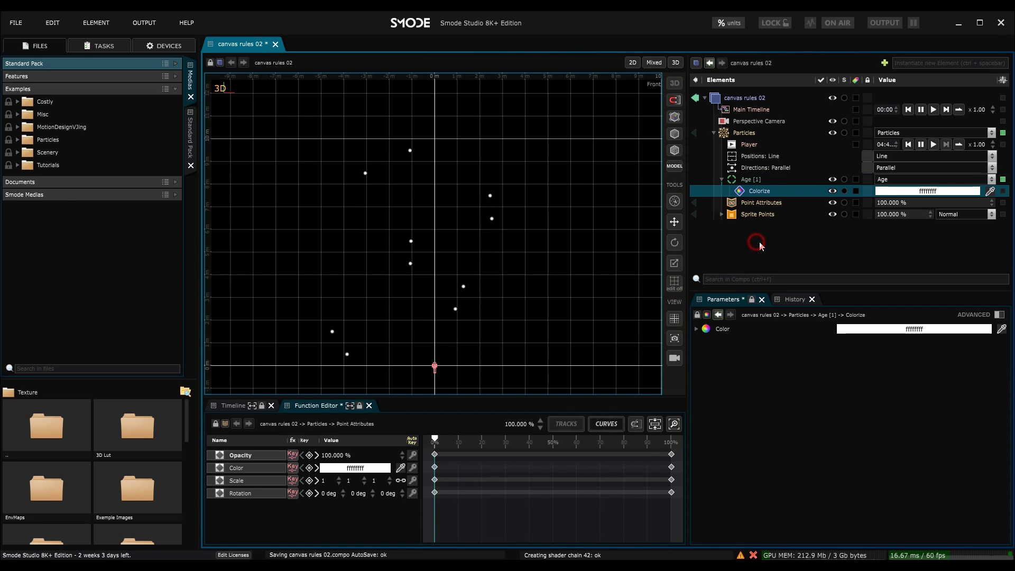
pyautogui.click(947, 191)
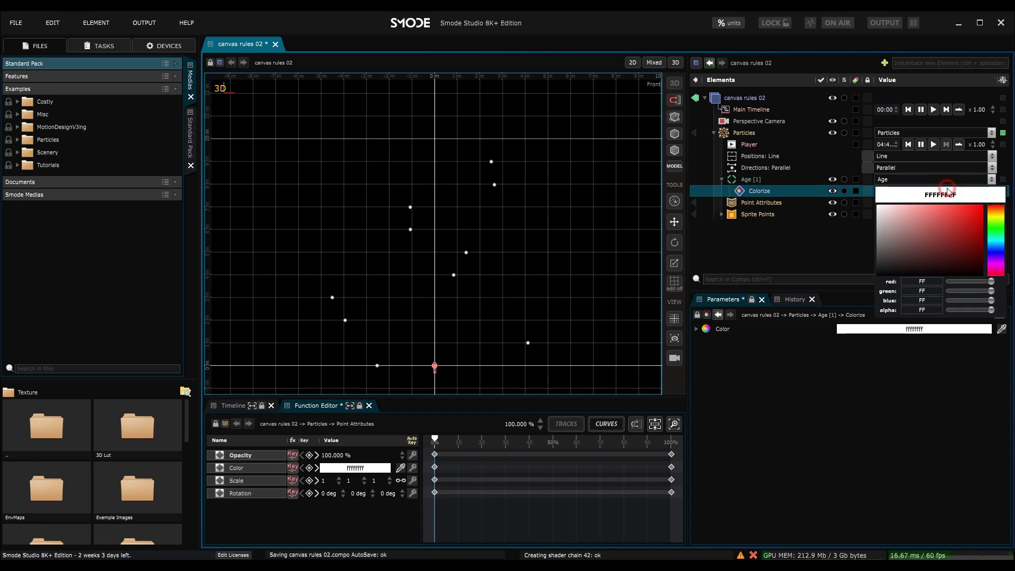
pyautogui.click(995, 228)
pyautogui.click(937, 234)
pyautogui.click(767, 435)
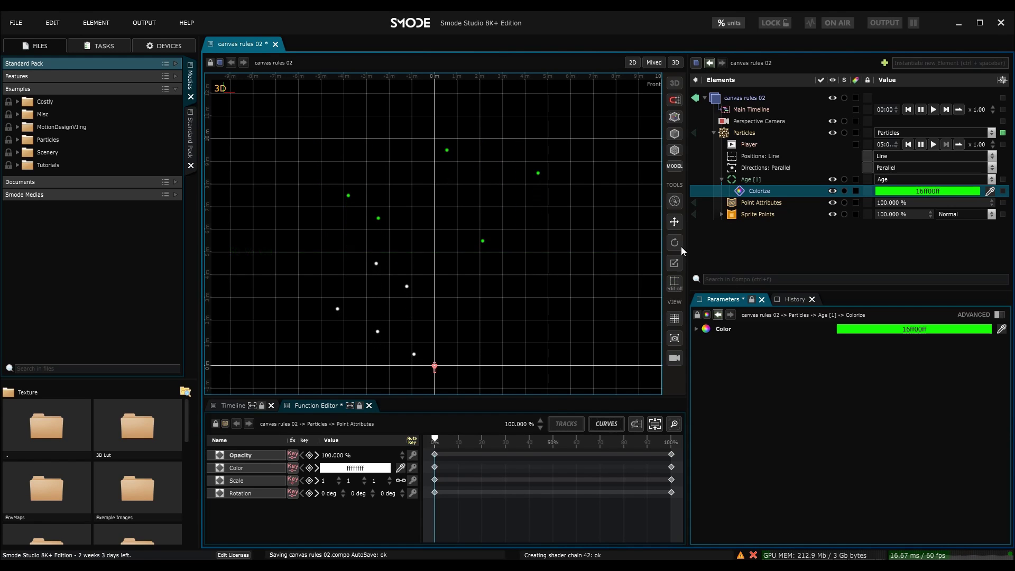
# Step: Add an Emit action to the Age rule, alongside its Colorize action
pyautogui.click(748, 180)
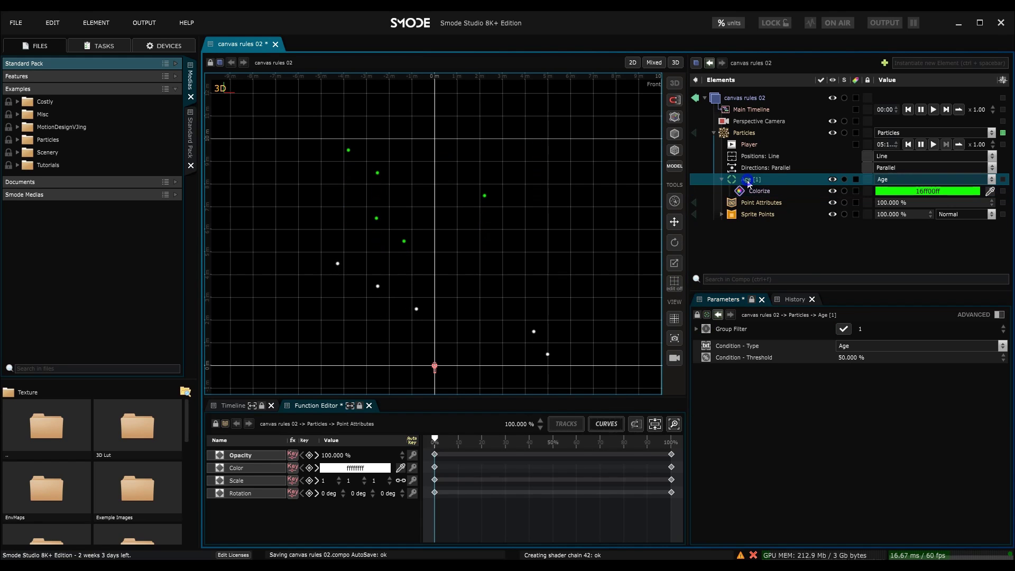
pyautogui.rightClick(748, 180)
pyautogui.moveTo(718, 215)
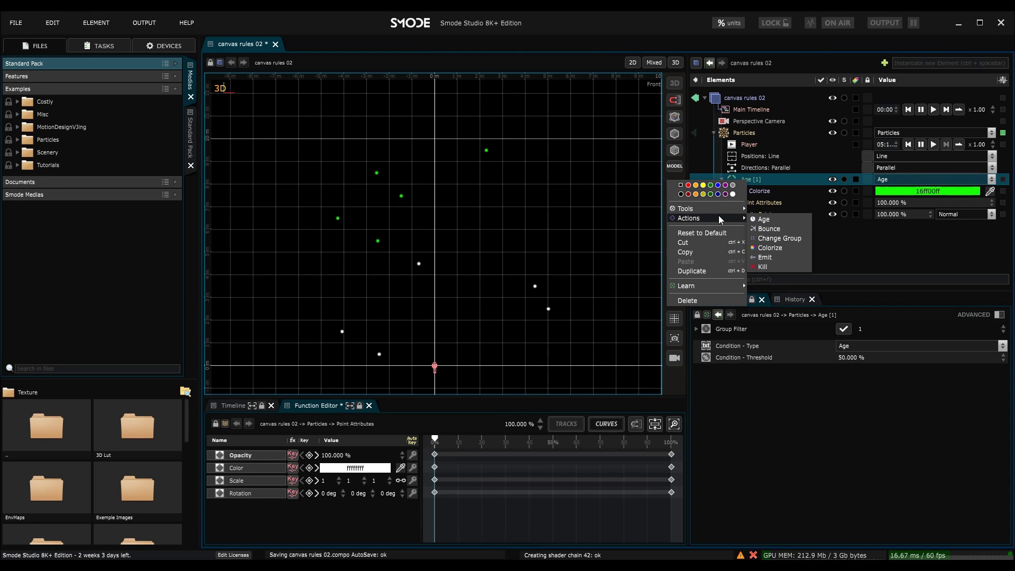
pyautogui.click(755, 179)
pyautogui.rightClick(742, 180)
pyautogui.moveTo(692, 218)
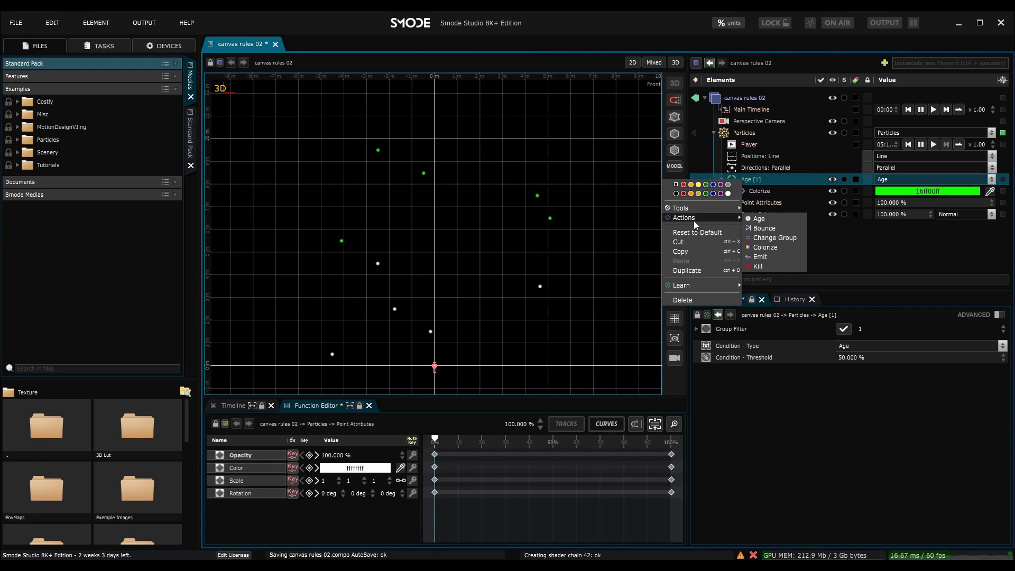
pyautogui.click(771, 259)
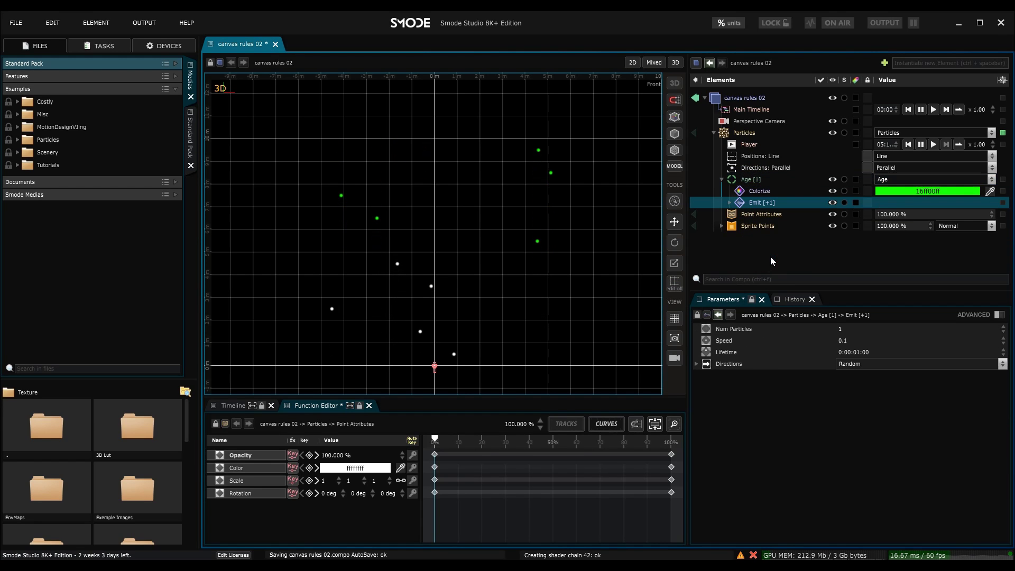
# Step: Set the Emit action to 3 particles, a speed of 0.5 and a lifetime of 3 seconds
pyautogui.click(729, 203)
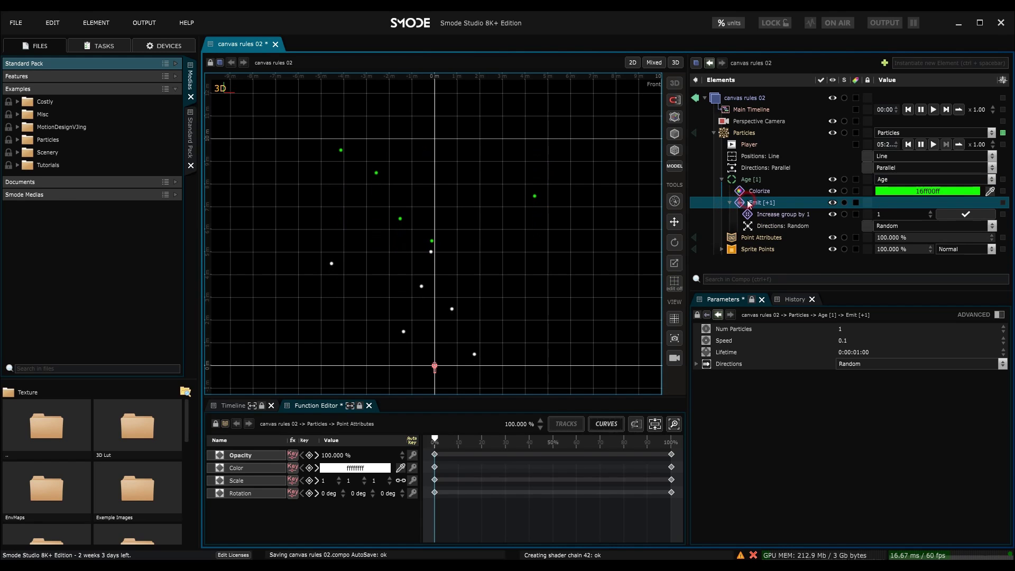
pyautogui.click(845, 329)
pyautogui.write('3')
pyautogui.click(850, 341)
pyautogui.write('0.5')
pyautogui.press('Return')
pyautogui.click(856, 352)
pyautogui.write('3')
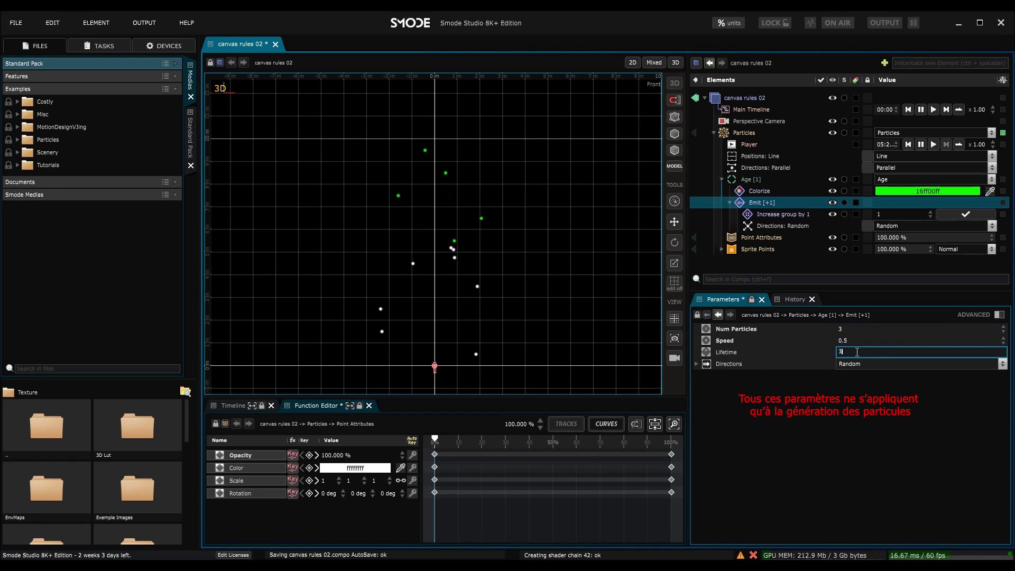
pyautogui.press('Return')
pyautogui.click(730, 365)
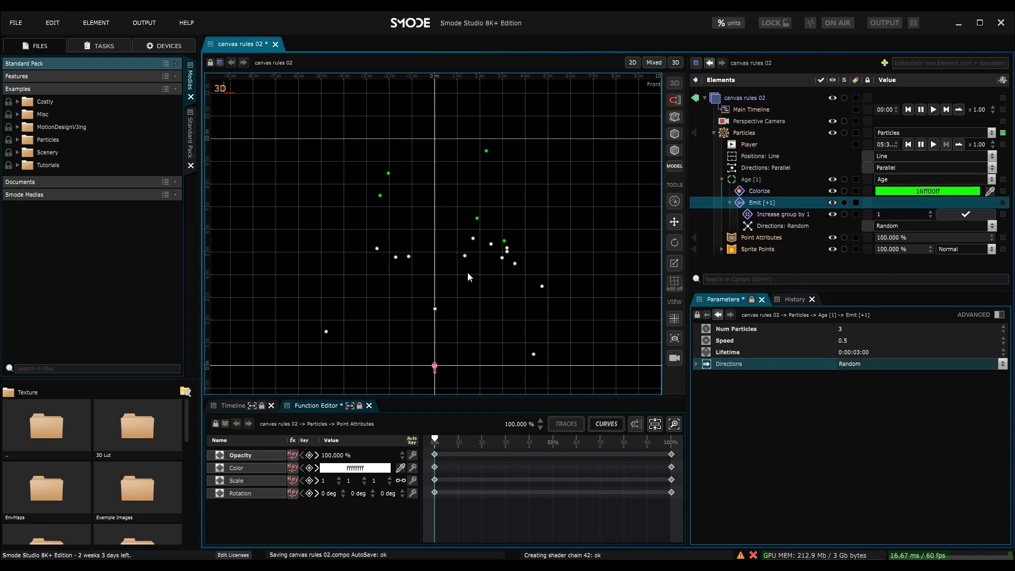
# Step: Add a Colorize action inside the Emit action and set its color to red (ff0000ff)
pyautogui.rightClick(749, 206)
pyautogui.moveTo(735, 240)
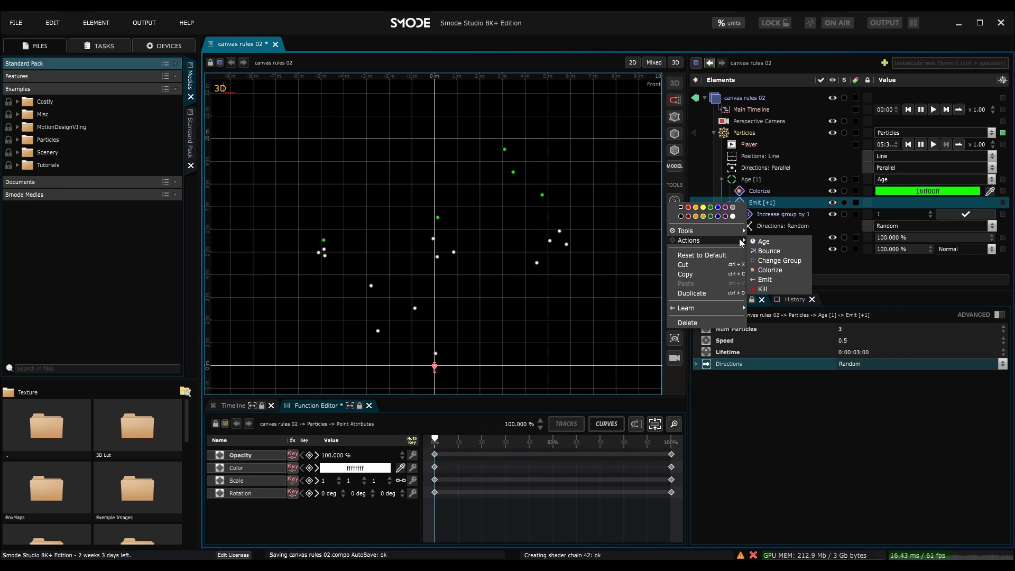
pyautogui.click(765, 271)
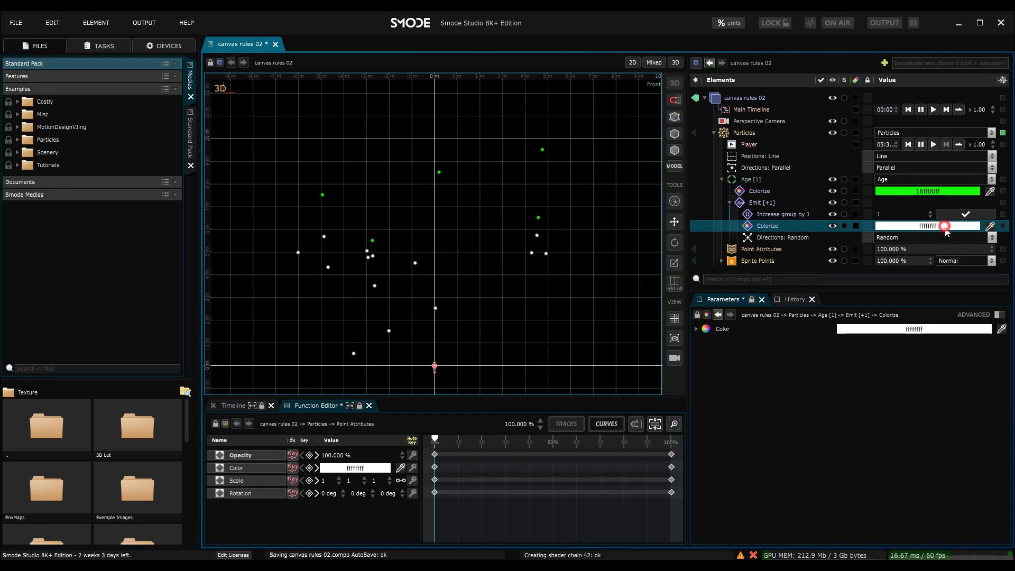
pyautogui.click(942, 227)
pyautogui.click(867, 406)
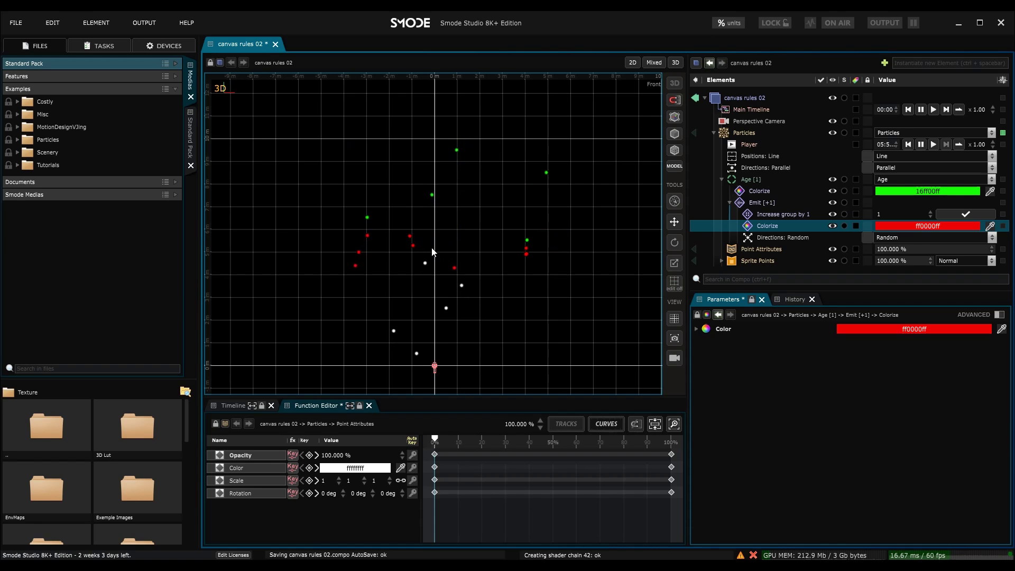
# Step: Review the settings of the Age rule, its Emit action and the nested group and color actions, and collapse Emit
pyautogui.click(748, 181)
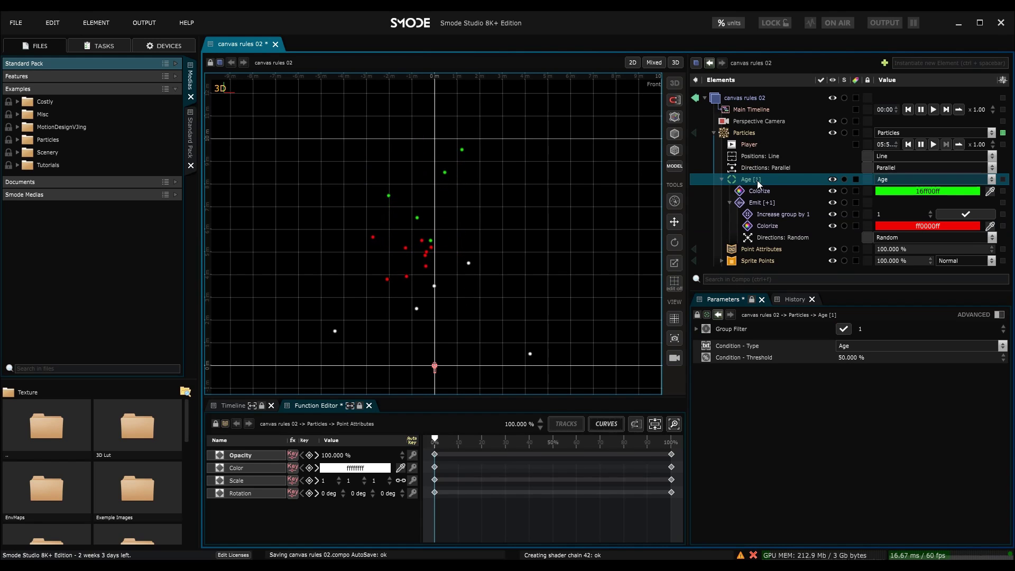
pyautogui.click(761, 204)
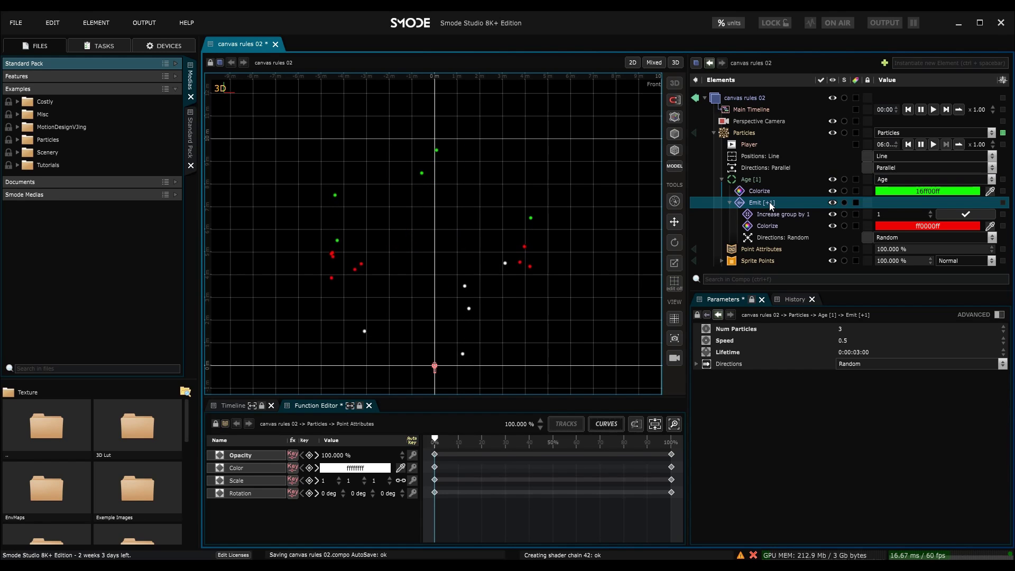
pyautogui.click(771, 212)
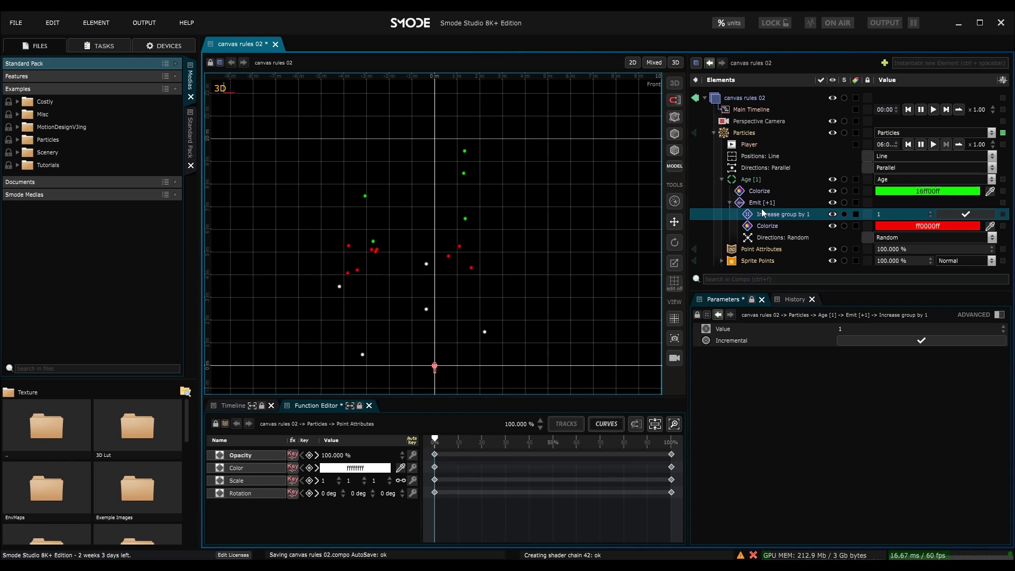
pyautogui.click(766, 226)
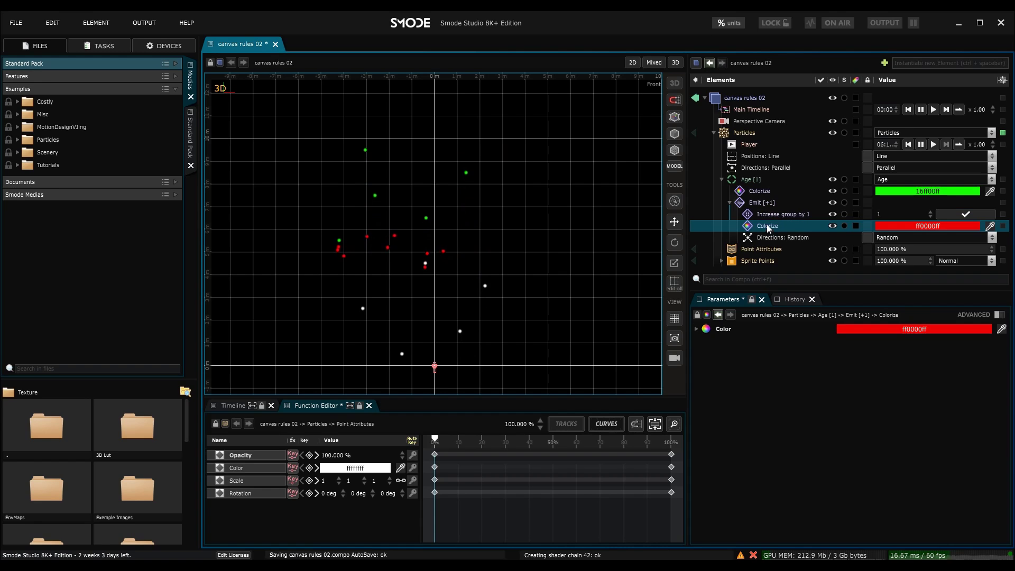
pyautogui.click(761, 205)
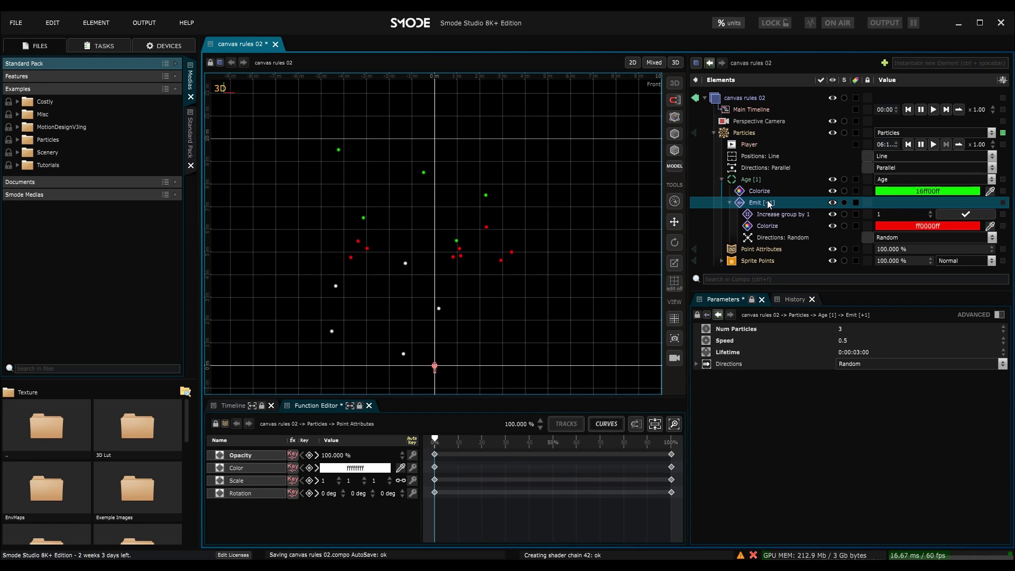
pyautogui.click(729, 202)
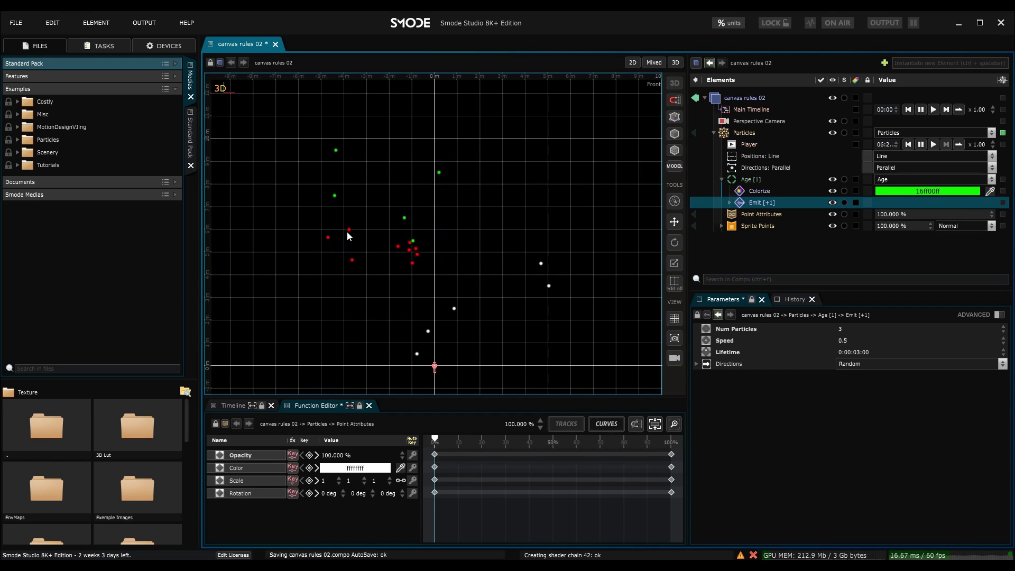
# Step: Add a second Age rule to the Particles element
pyautogui.rightClick(740, 133)
pyautogui.click(739, 132)
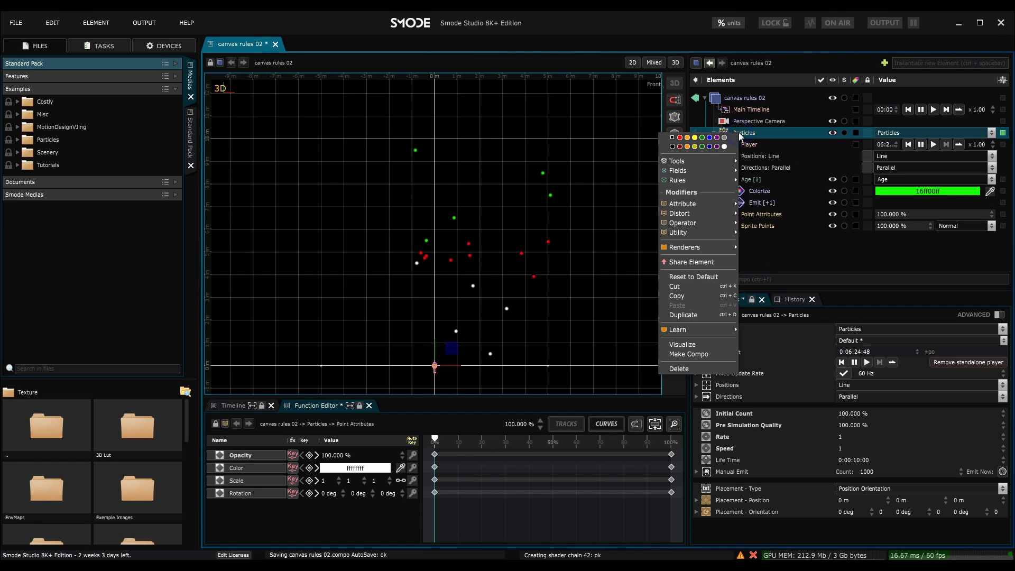
pyautogui.rightClick(739, 133)
pyautogui.moveTo(696, 179)
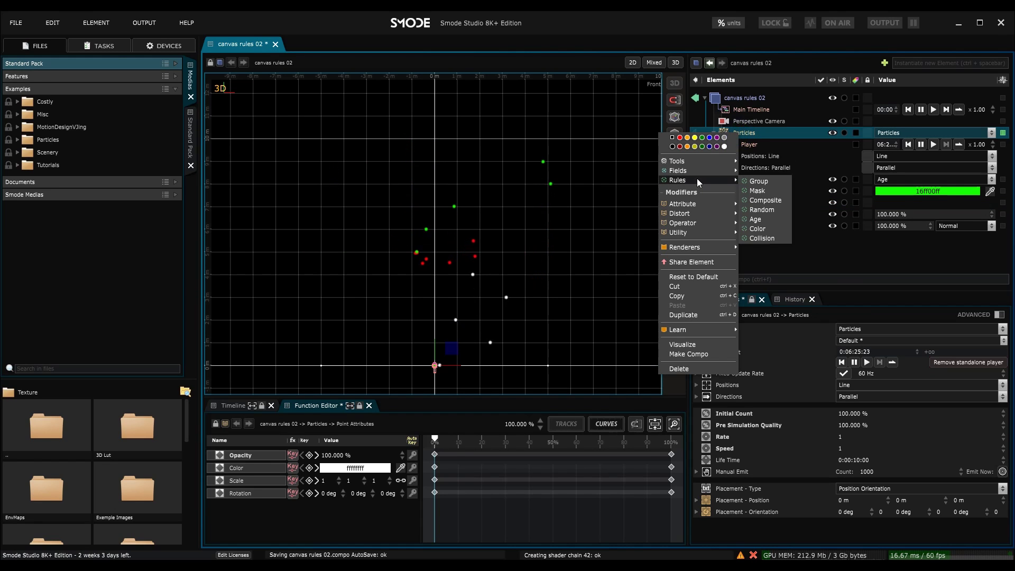
pyautogui.click(760, 220)
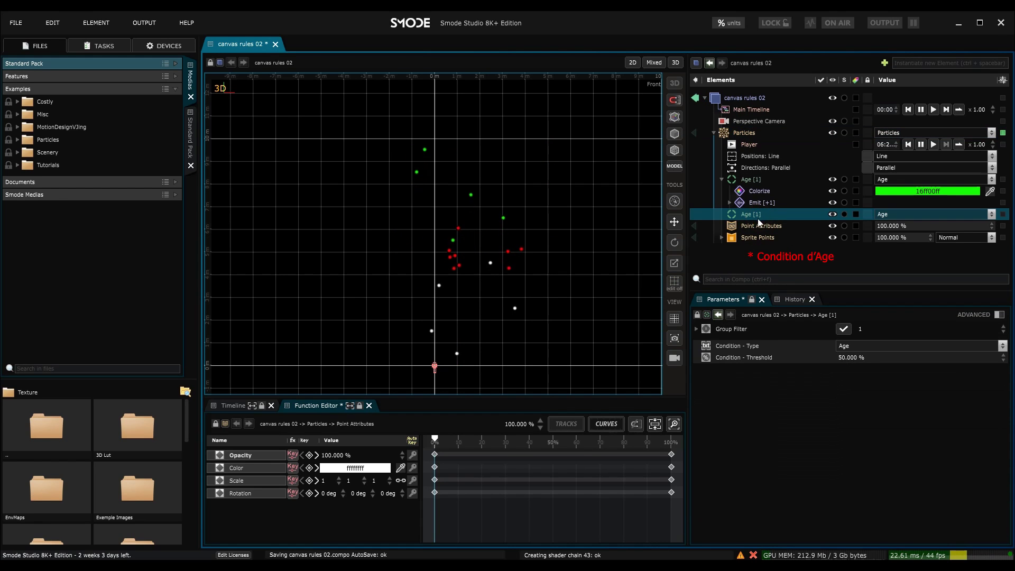
# Step: Add a Colorize action to the second Age rule and set its color to violet (9300ffff)
pyautogui.rightClick(735, 213)
pyautogui.moveTo(697, 243)
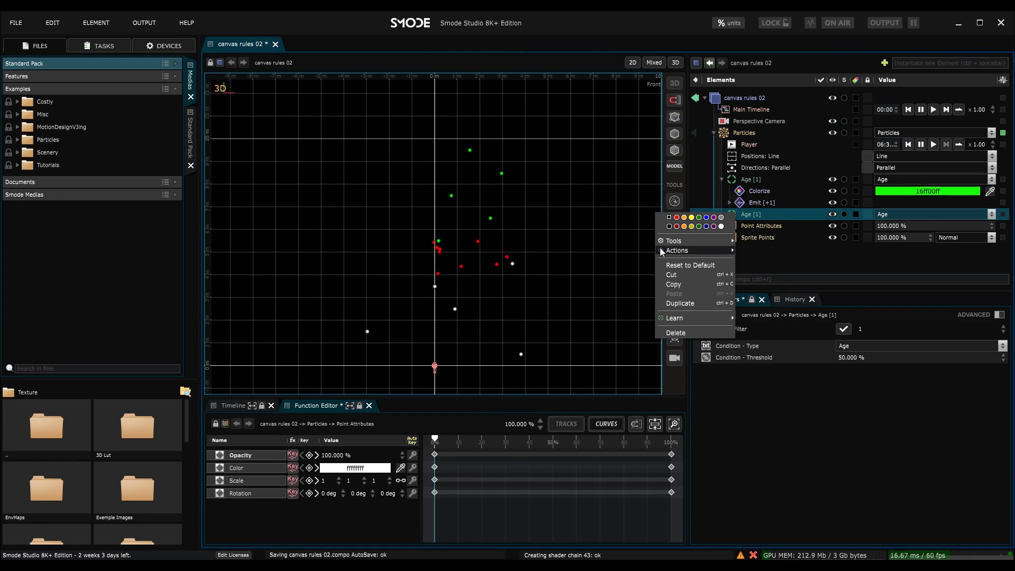
pyautogui.moveTo(661, 249)
pyautogui.click(756, 278)
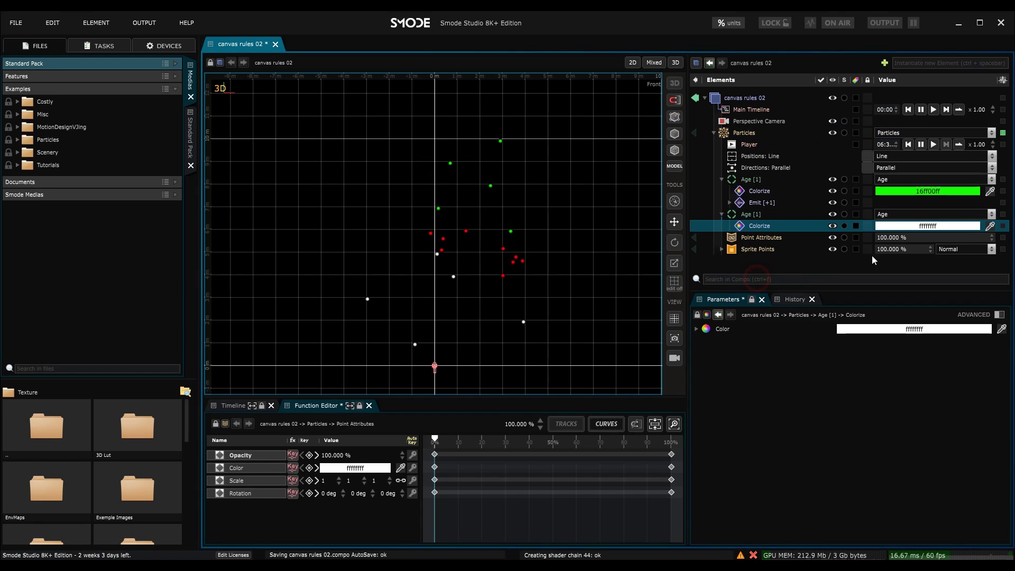
pyautogui.click(922, 227)
pyautogui.click(997, 295)
pyautogui.moveTo(970, 261); pyautogui.dragTo(994, 221)
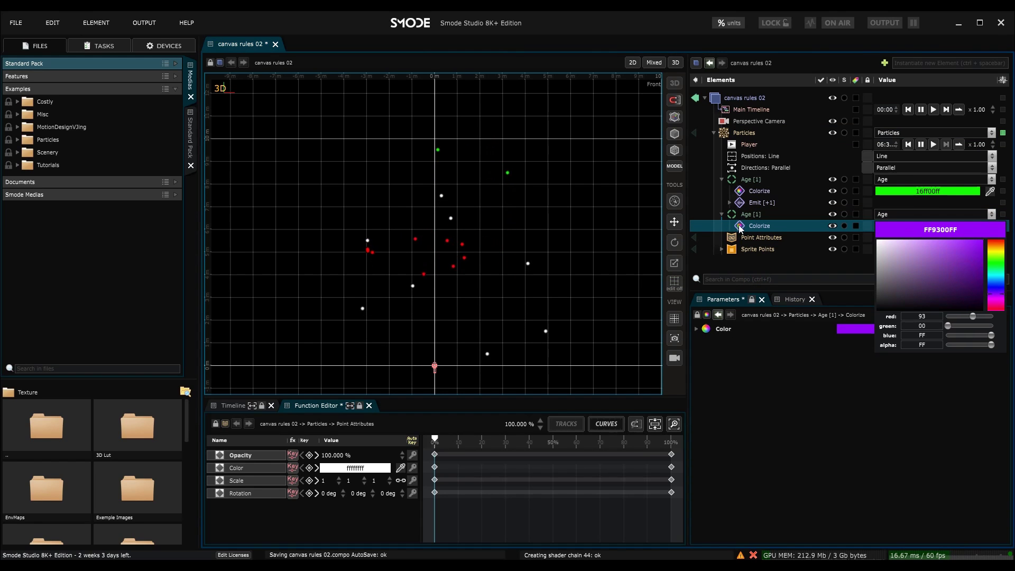
# Step: Set the second Age rule's condition threshold to 60%
pyautogui.click(745, 217)
pyautogui.click(745, 215)
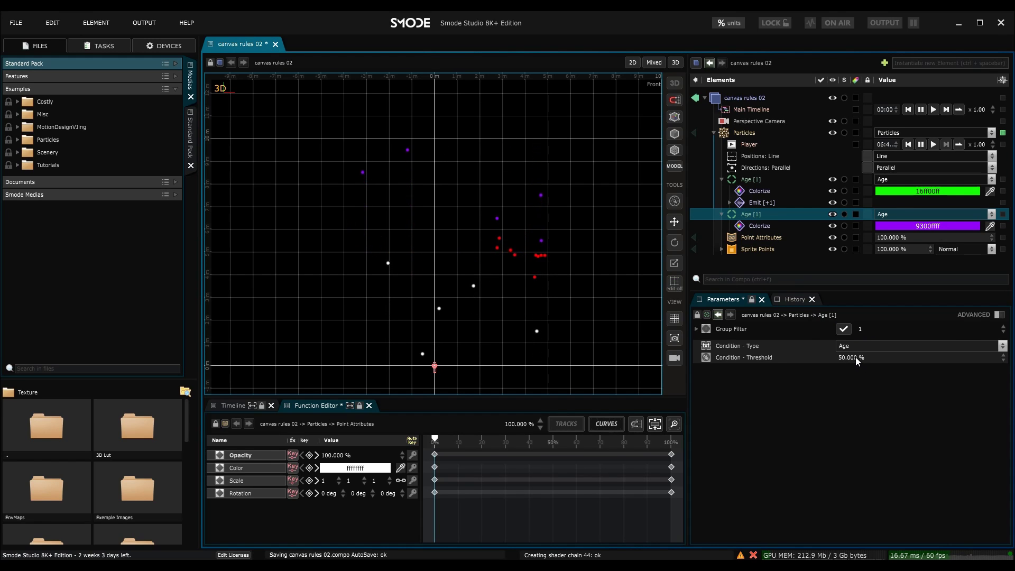
pyautogui.scroll(2, 475, 255)
pyautogui.scroll(1, 479, 255)
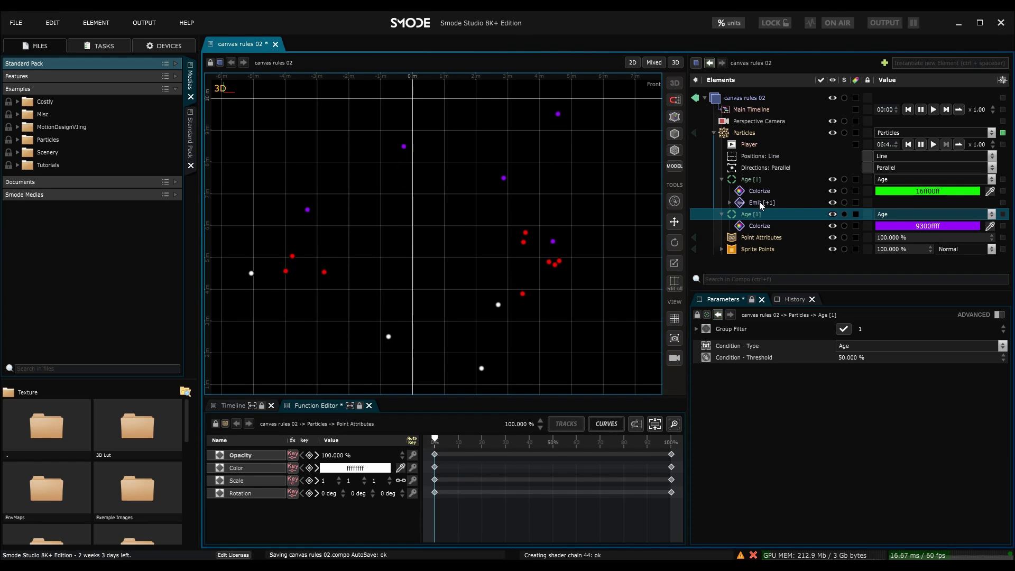
pyautogui.doubleClick(864, 361)
pyautogui.write('60')
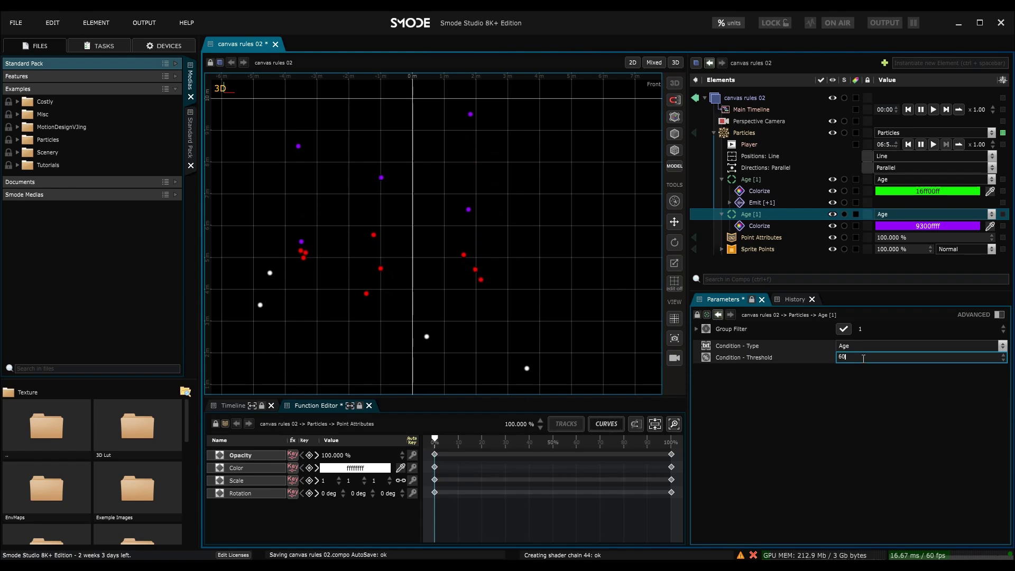
pyautogui.press('Return')
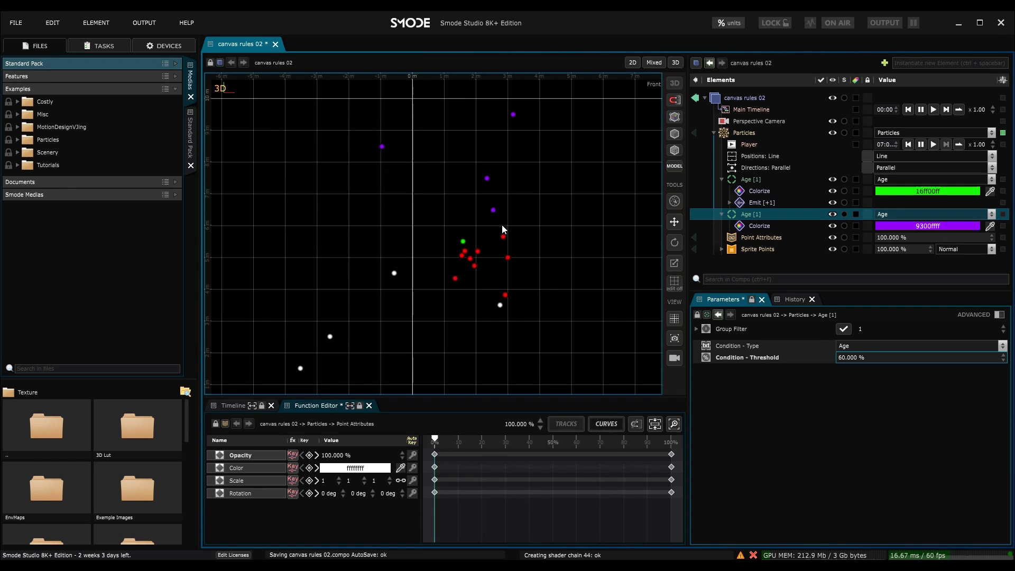
# Step: Expand the Emit action and set the second Age rule's Group Filter to 2
pyautogui.click(755, 205)
pyautogui.click(754, 215)
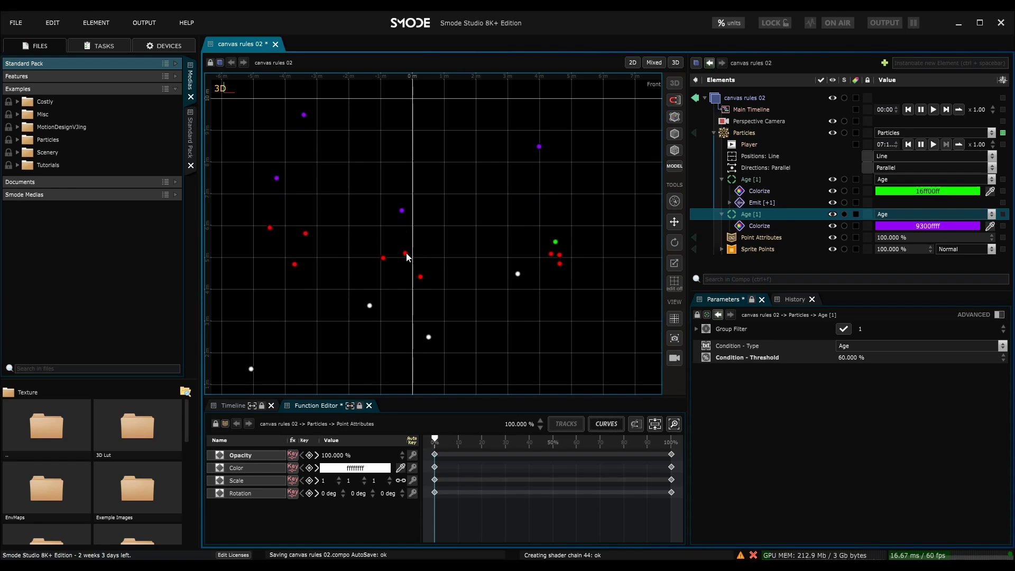
pyautogui.click(732, 202)
pyautogui.scroll(-1, 756, 208)
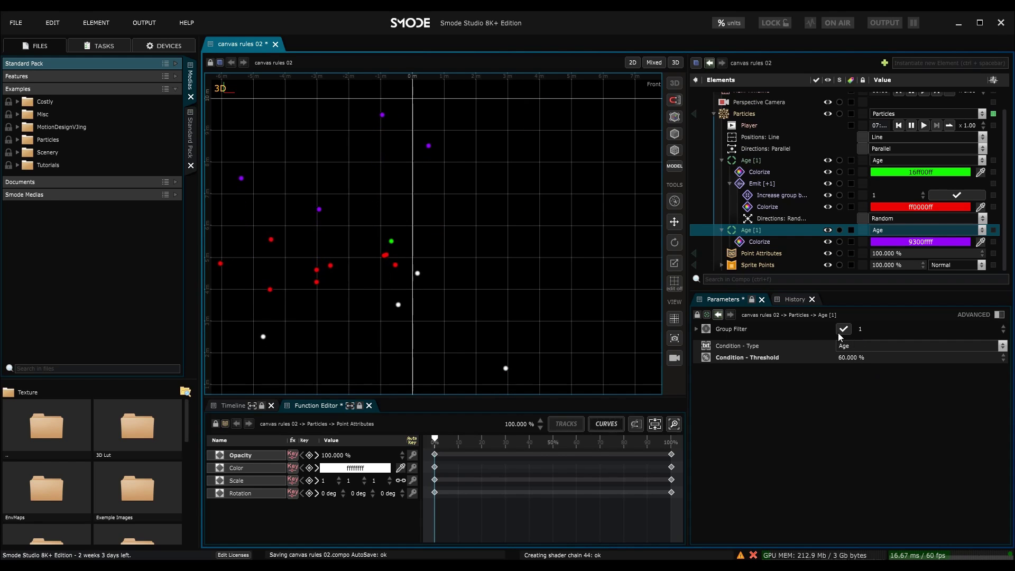
pyautogui.click(861, 329)
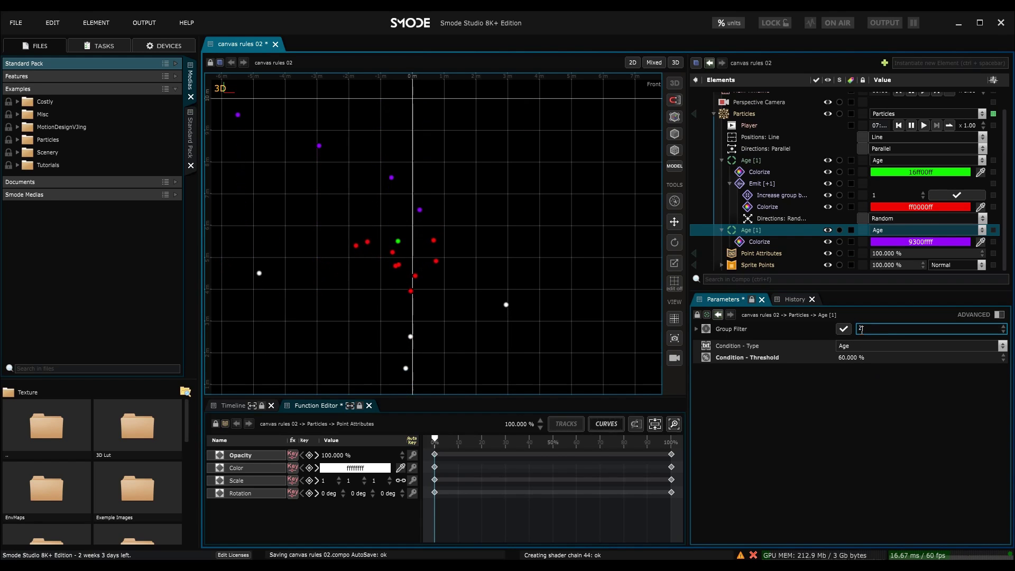
pyautogui.write('2')
pyautogui.press('Return')
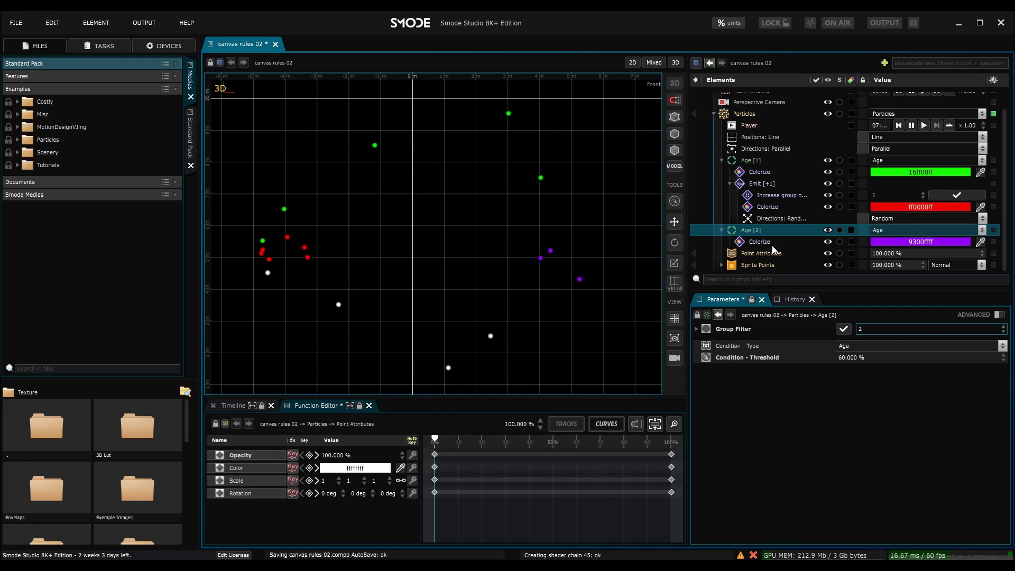
# Step: Turn off the Group Filter of the second Age rule
pyautogui.click(750, 233)
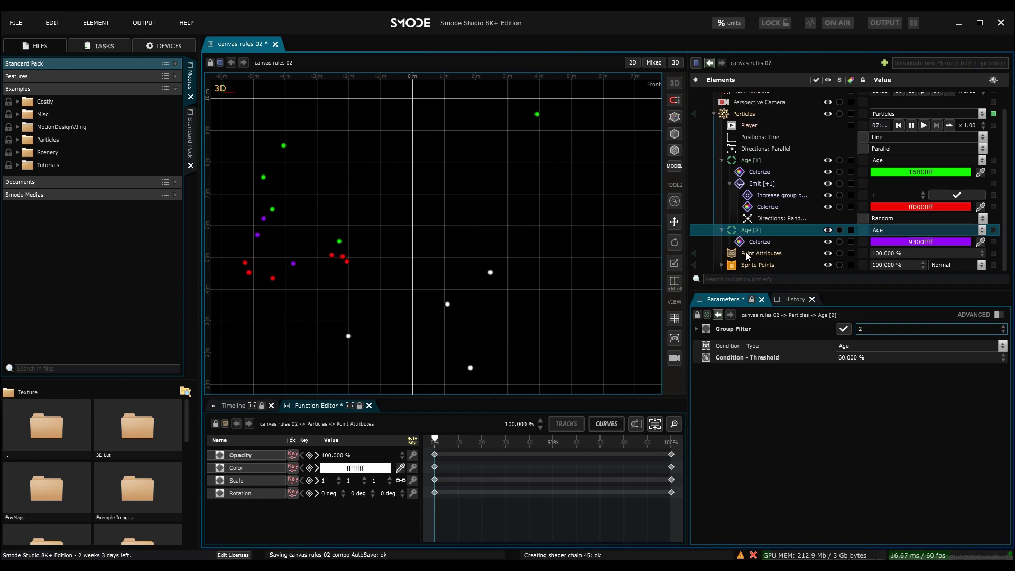
pyautogui.scroll(-2, 477, 234)
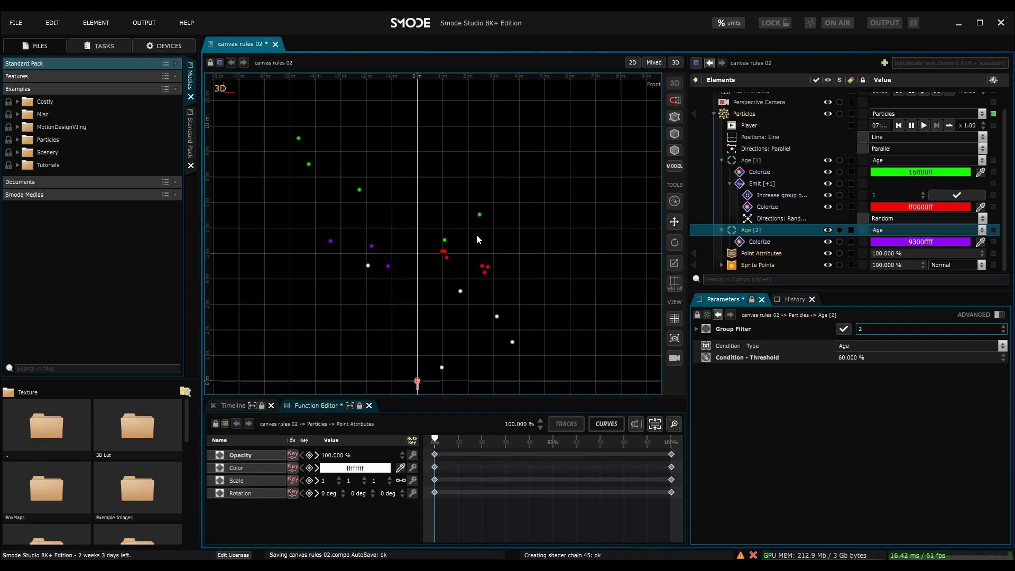
pyautogui.click(748, 235)
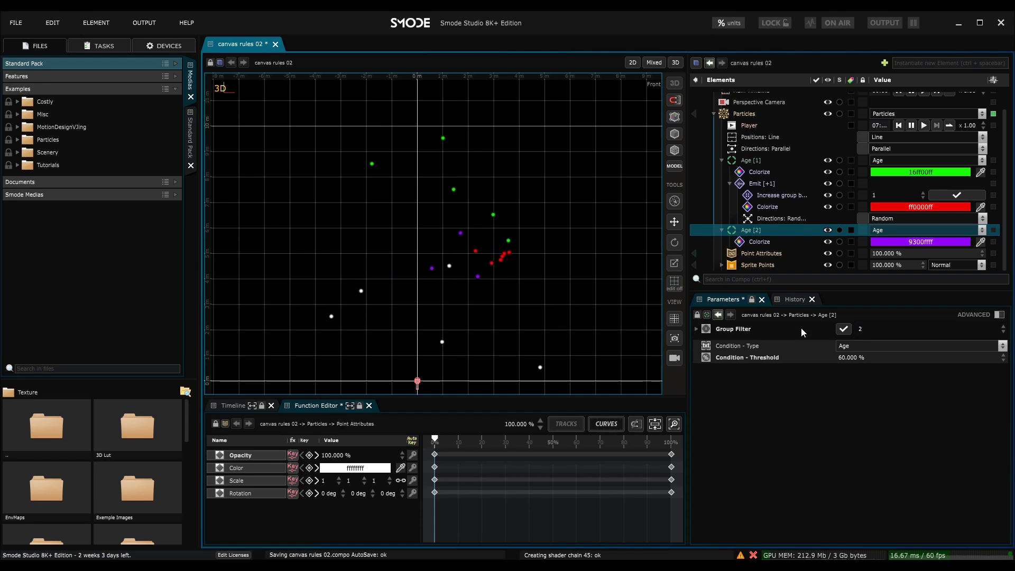
pyautogui.click(844, 329)
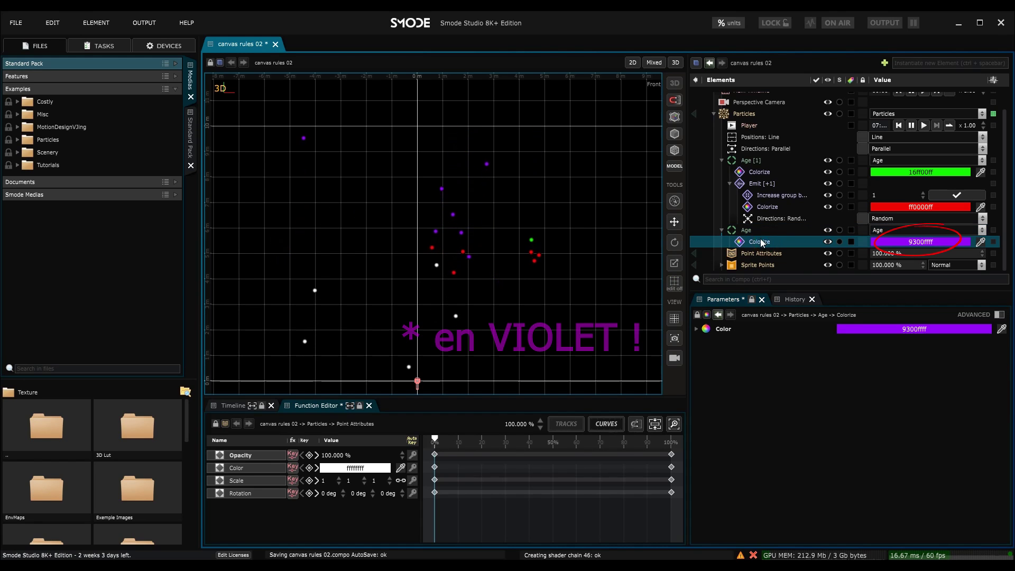
# Step: Delete the second Age rule together with its violet Colorize action
pyautogui.press('Delete')
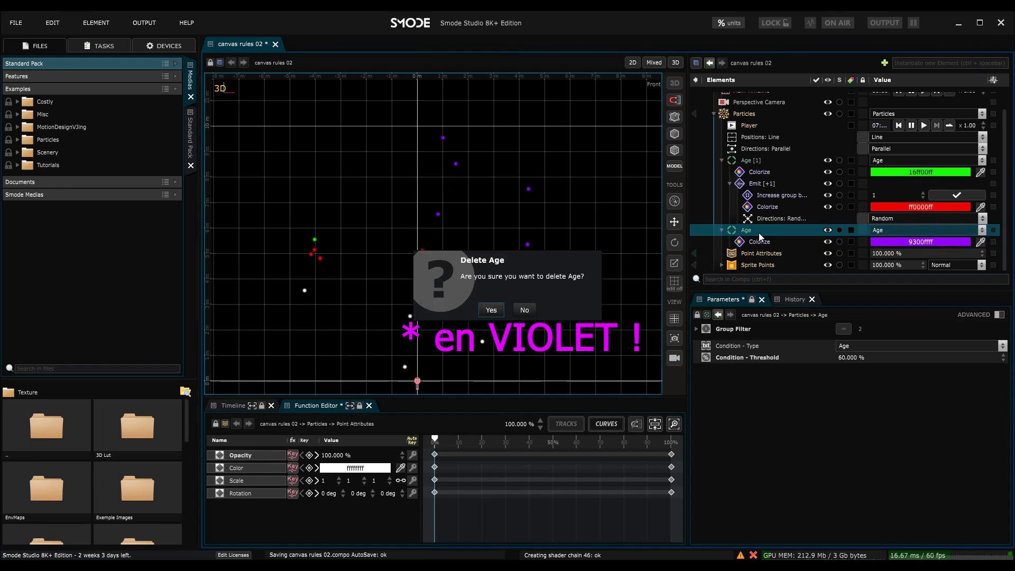
pyautogui.press('Return')
pyautogui.scroll(-3, 439, 216)
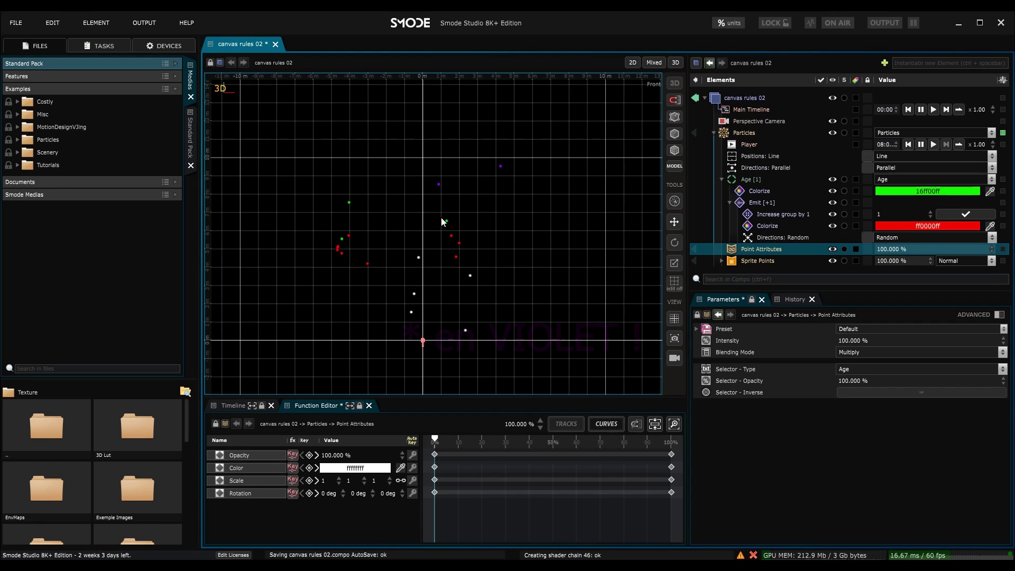
pyautogui.scroll(3, 446, 222)
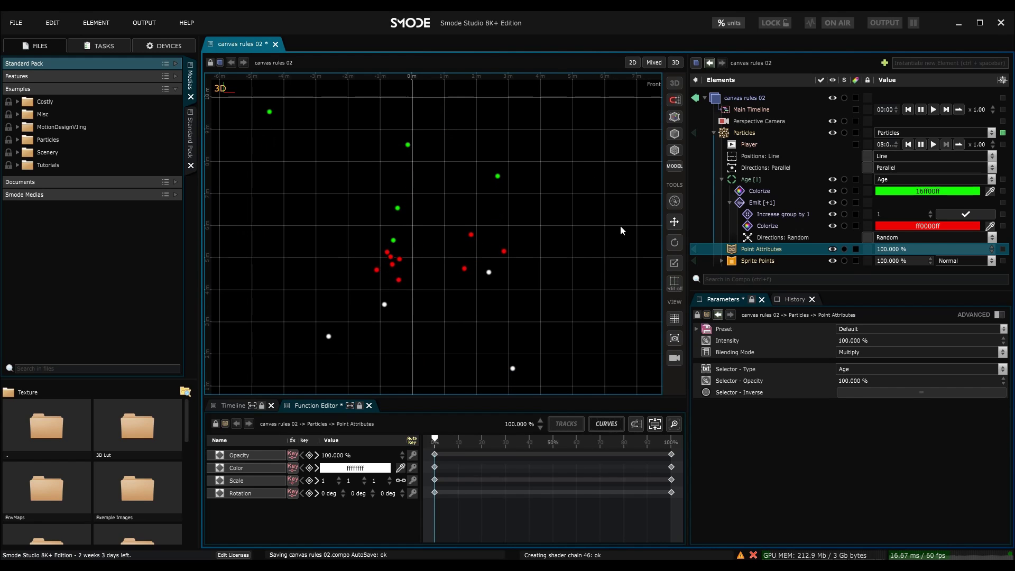
# Step: Collapse Emit and delete the green Colorize action from the remaining Age rule
pyautogui.click(729, 203)
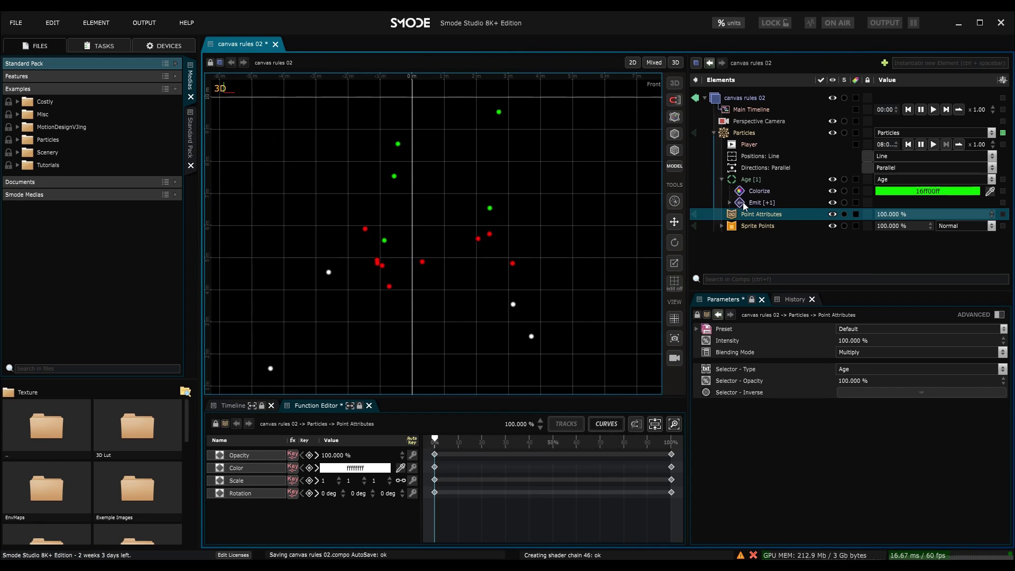
pyautogui.click(743, 201)
pyautogui.click(743, 179)
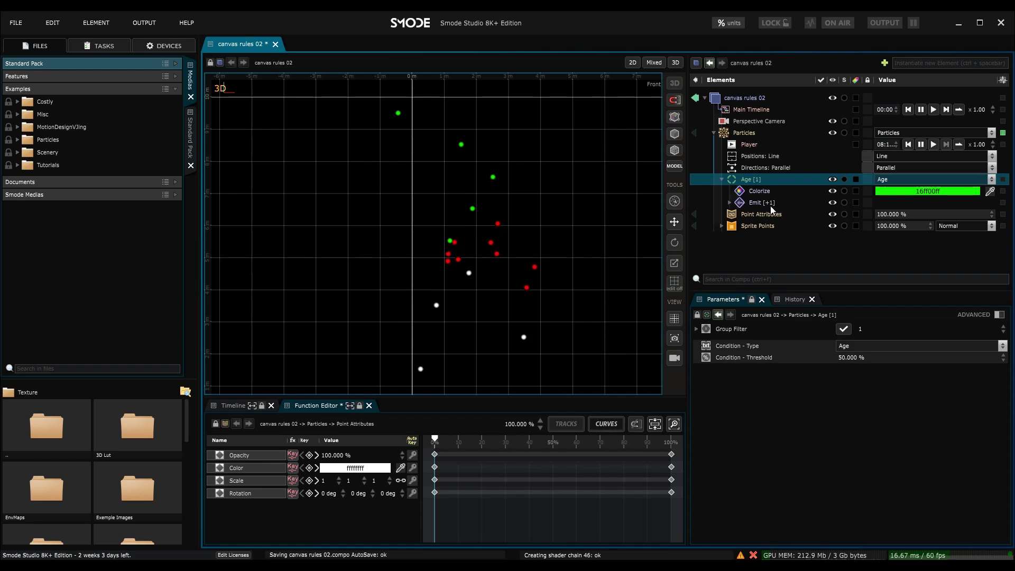
pyautogui.click(761, 191)
pyautogui.press('Delete')
# Step: Add a Kill action to the Age rule below Emit
pyautogui.click(751, 180)
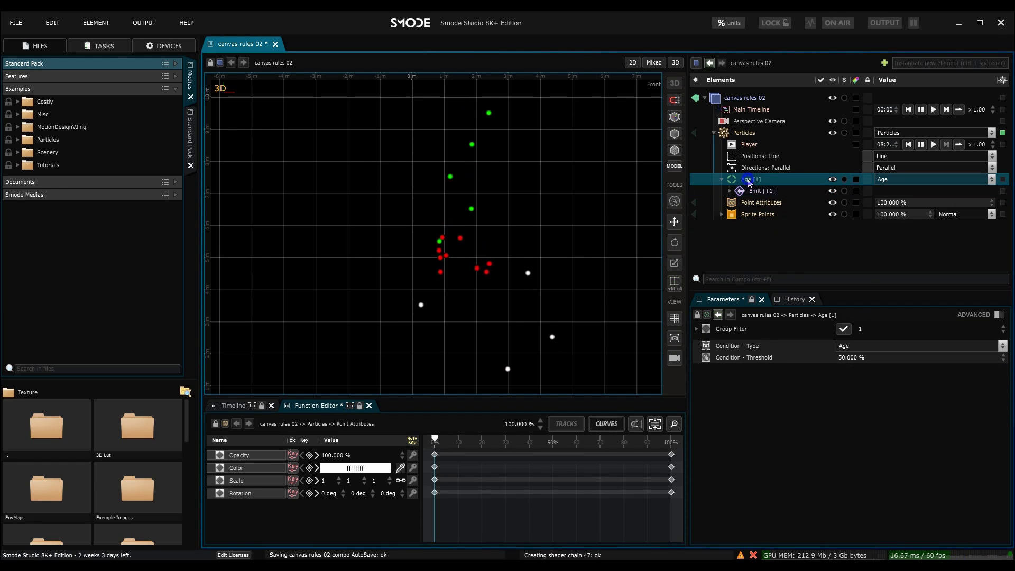
pyautogui.rightClick(751, 180)
pyautogui.moveTo(714, 217)
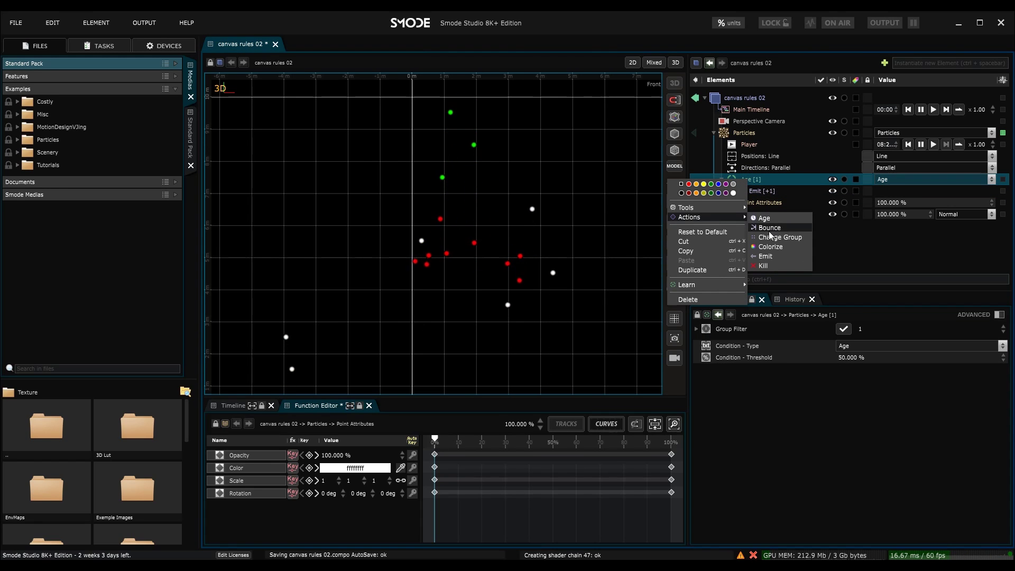
pyautogui.click(767, 265)
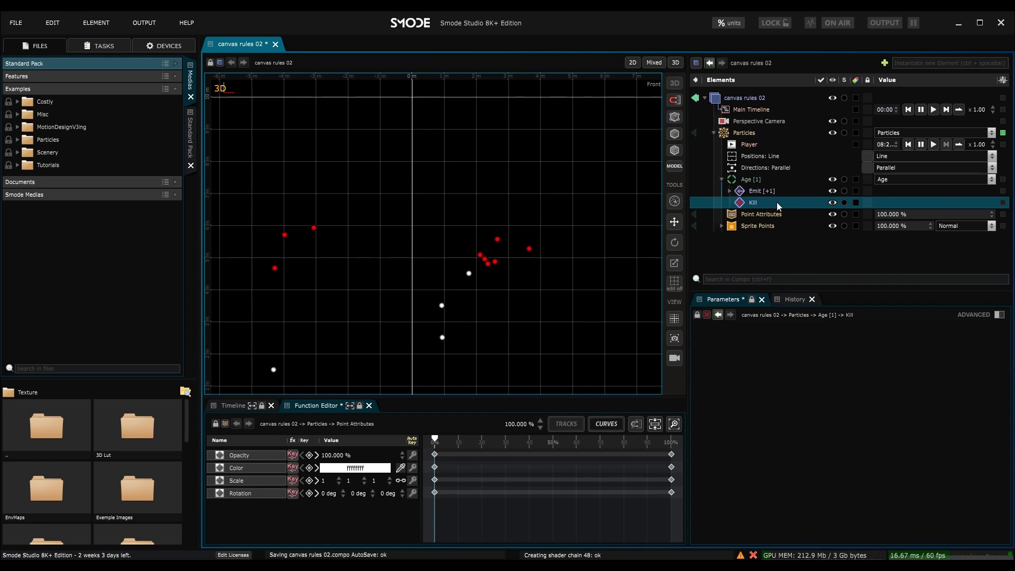
# Step: Review the settings of the Emit action, its nested group, color and direction items, and the Kill action
pyautogui.click(730, 191)
pyautogui.click(761, 192)
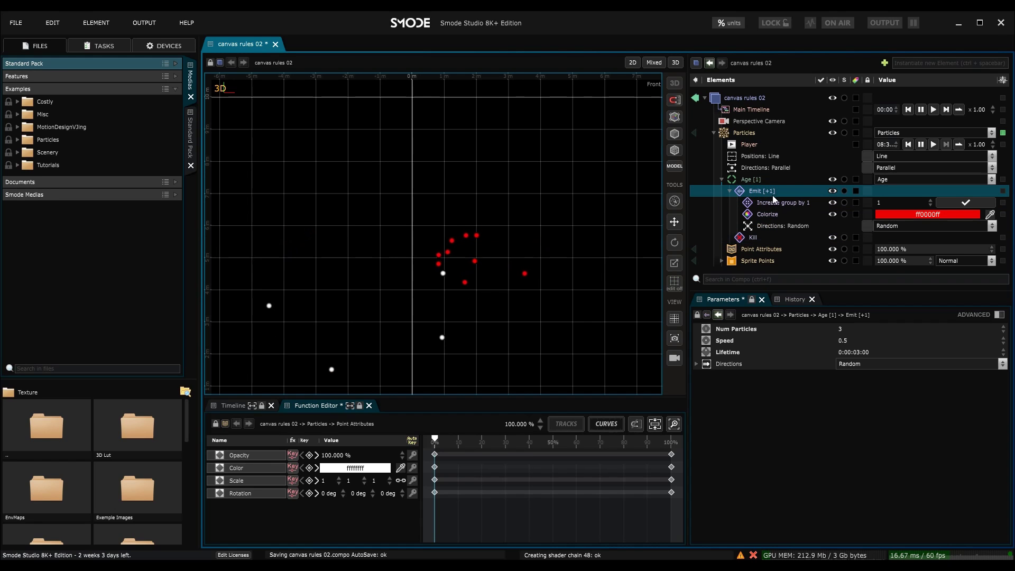
pyautogui.click(775, 203)
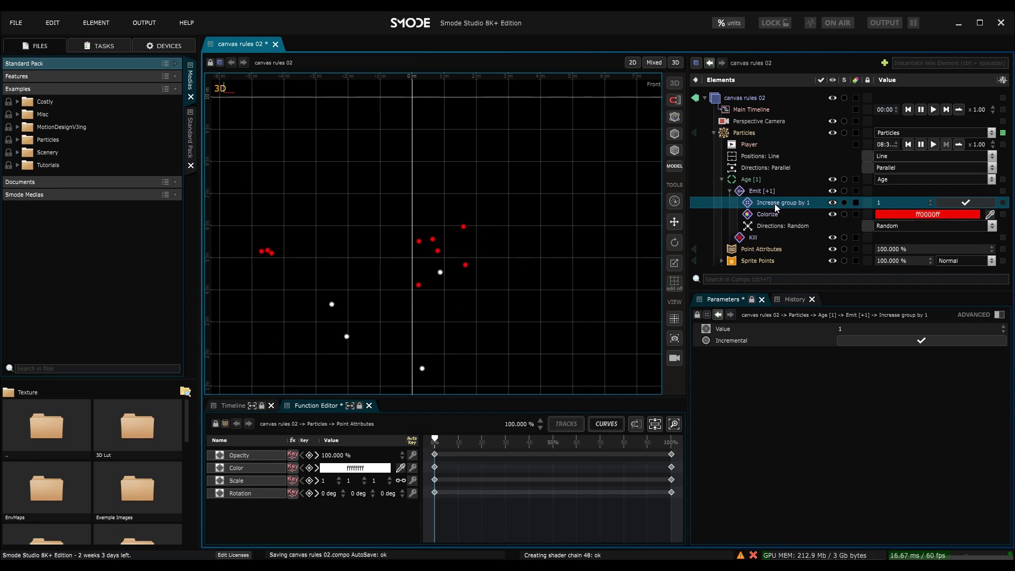
pyautogui.click(767, 214)
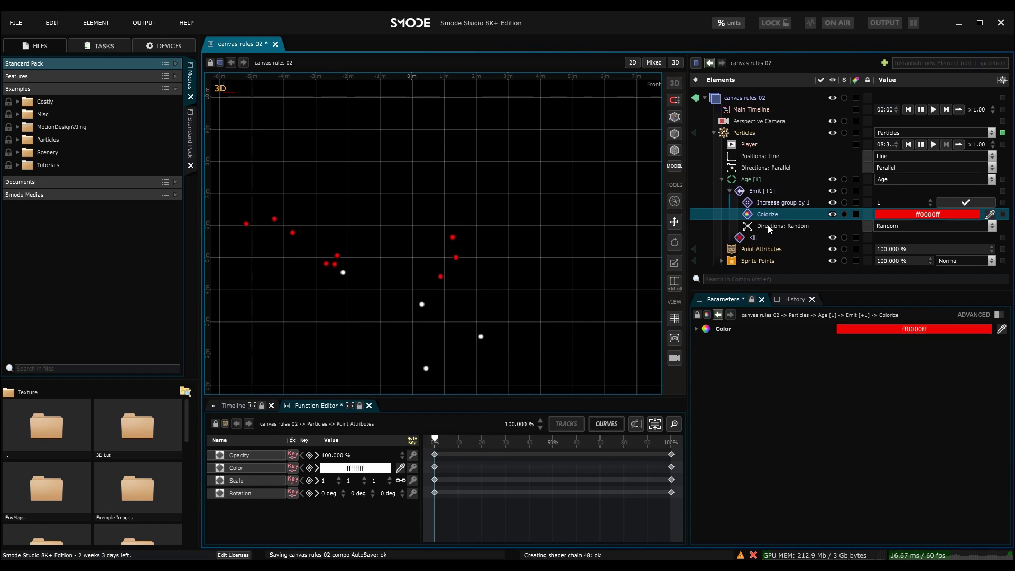
pyautogui.click(767, 225)
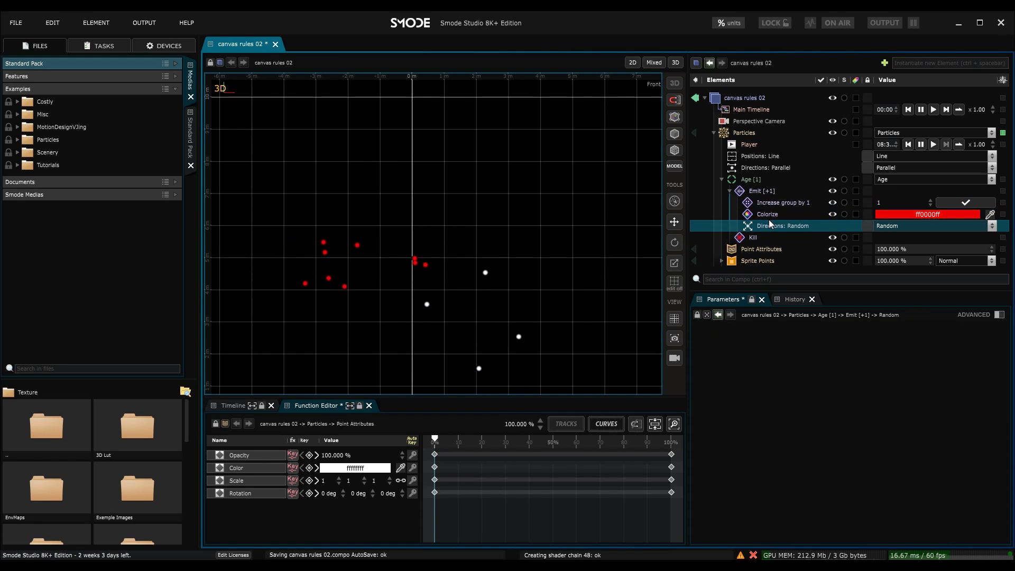
pyautogui.click(758, 240)
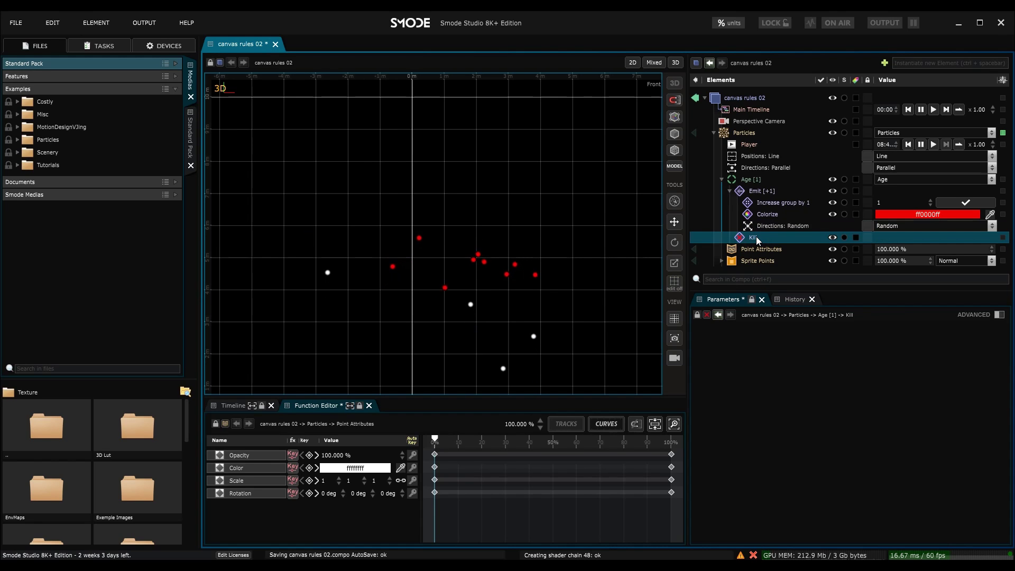
pyautogui.click(730, 192)
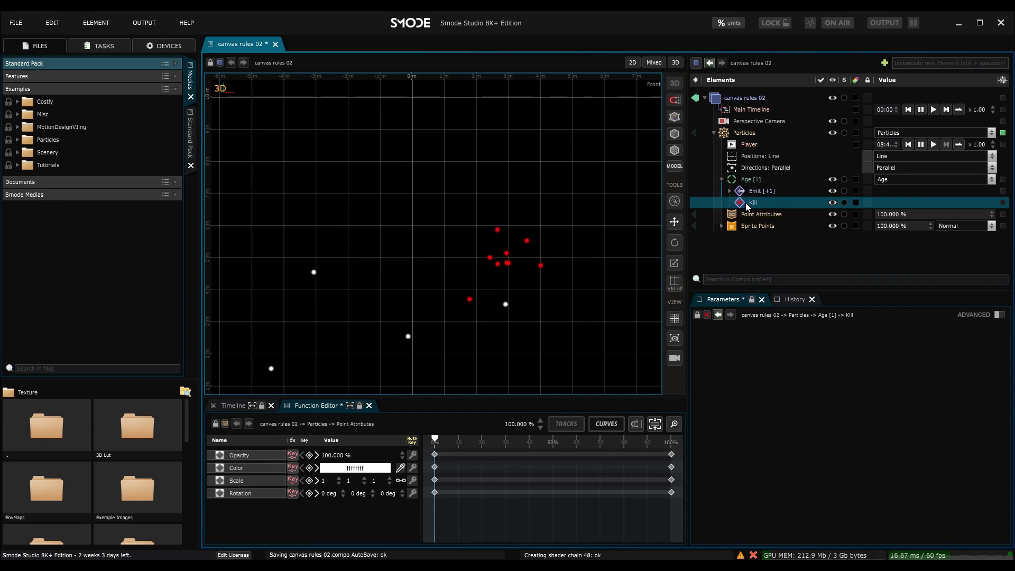
# Step: Move the Kill action above Emit in the Age rule and expand Emit
pyautogui.moveTo(745, 202); pyautogui.dragTo(771, 187)
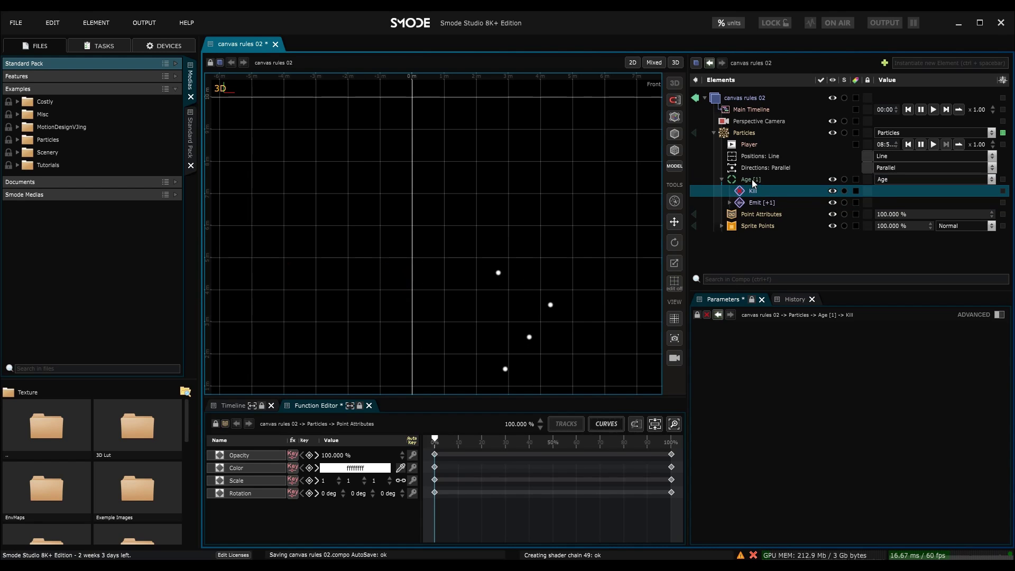
pyautogui.click(752, 204)
pyautogui.click(730, 202)
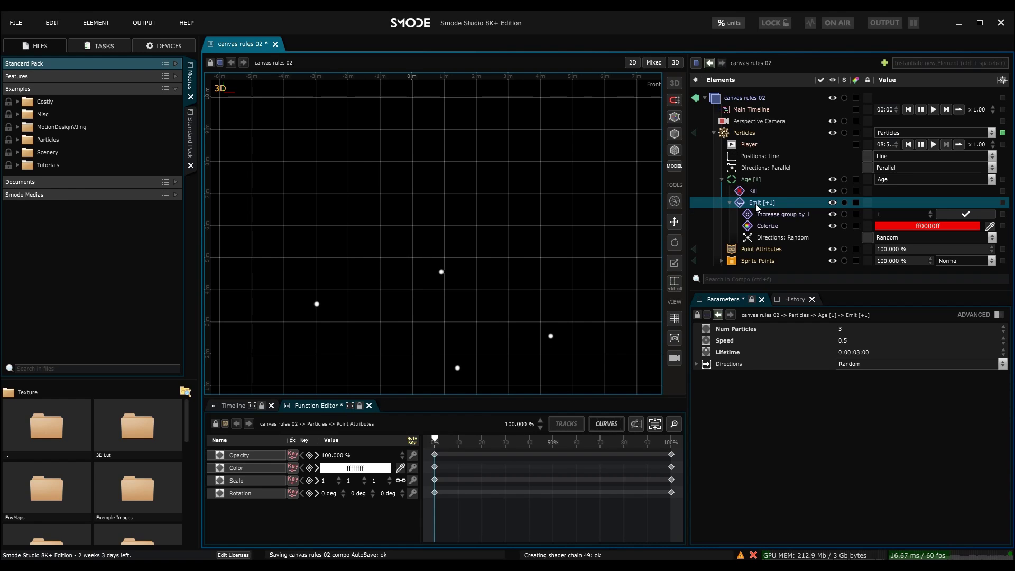
# Step: Move the Kill action inside Emit, directly after its Colorize action
pyautogui.click(742, 193)
pyautogui.moveTo(742, 193); pyautogui.dragTo(765, 214)
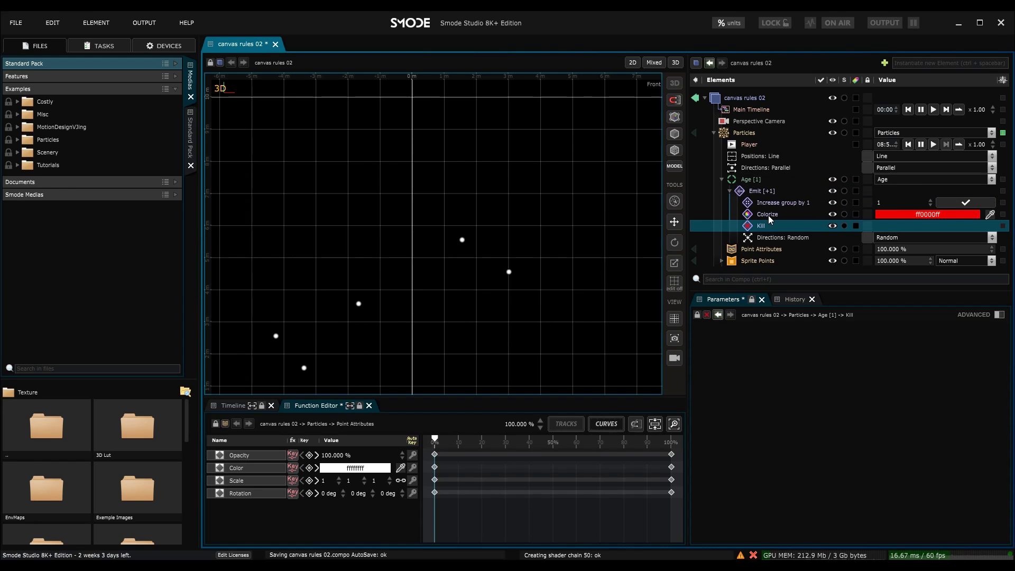
pyautogui.click(754, 192)
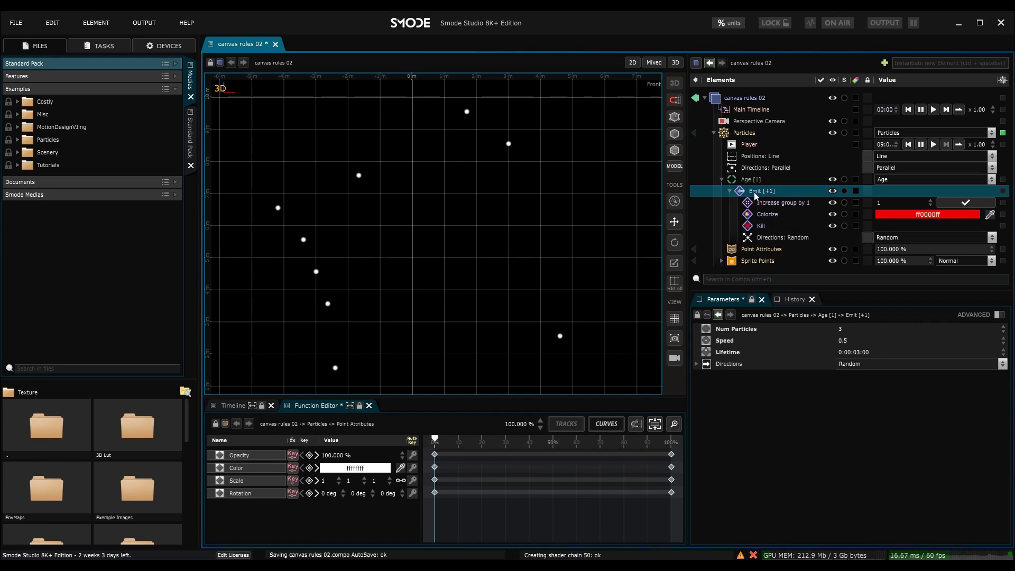
# Step: Move the Kill action back out to the Age rule, below Emit, and collapse Emit
pyautogui.moveTo(760, 228); pyautogui.dragTo(748, 203)
pyautogui.click(726, 202)
pyautogui.click(729, 203)
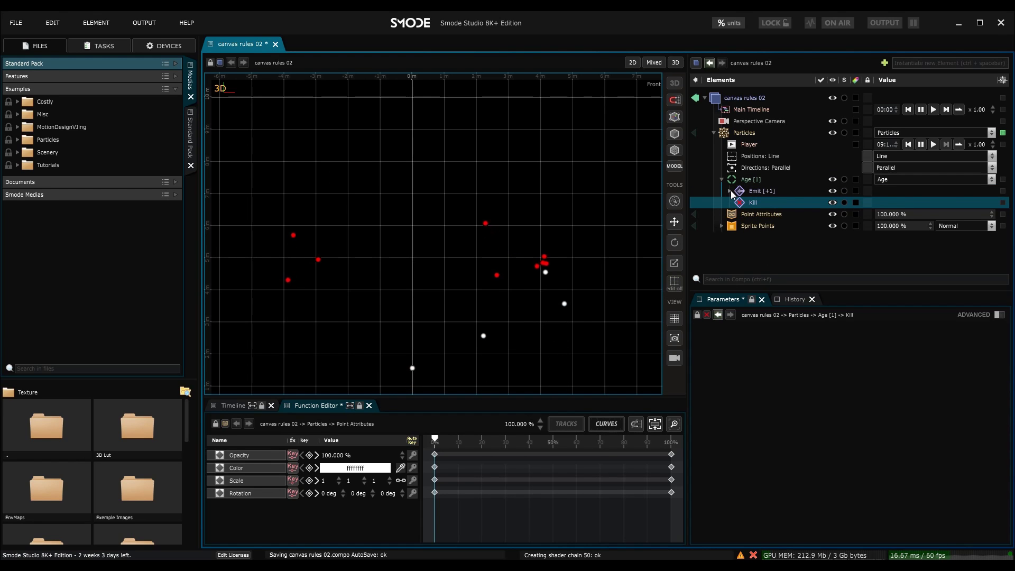
pyautogui.scroll(-4, 566, 197)
pyautogui.scroll(1, 567, 198)
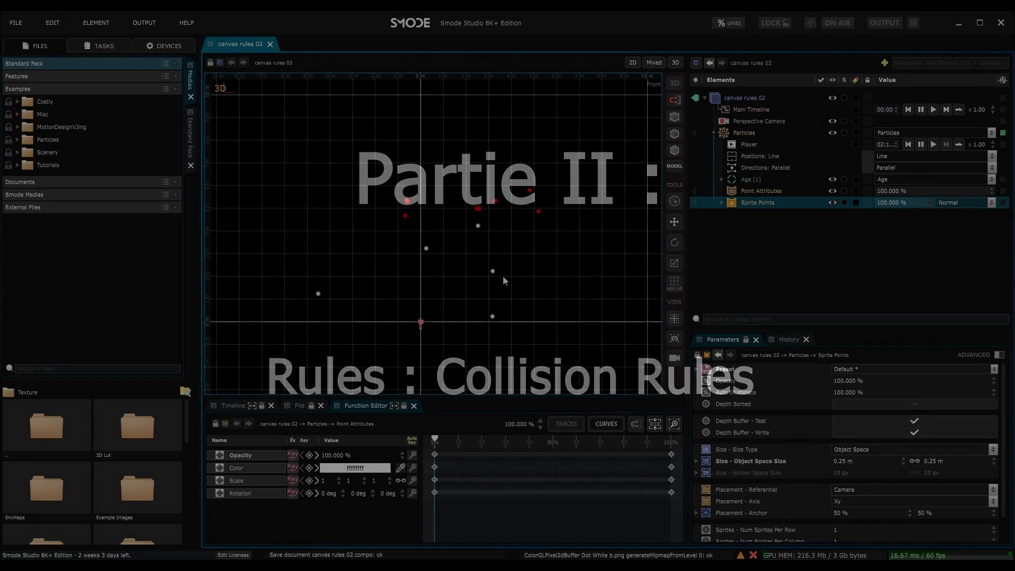
# Step: Disable and collapse the Age rule of the particle system
pyautogui.click(721, 179)
pyautogui.click(744, 180)
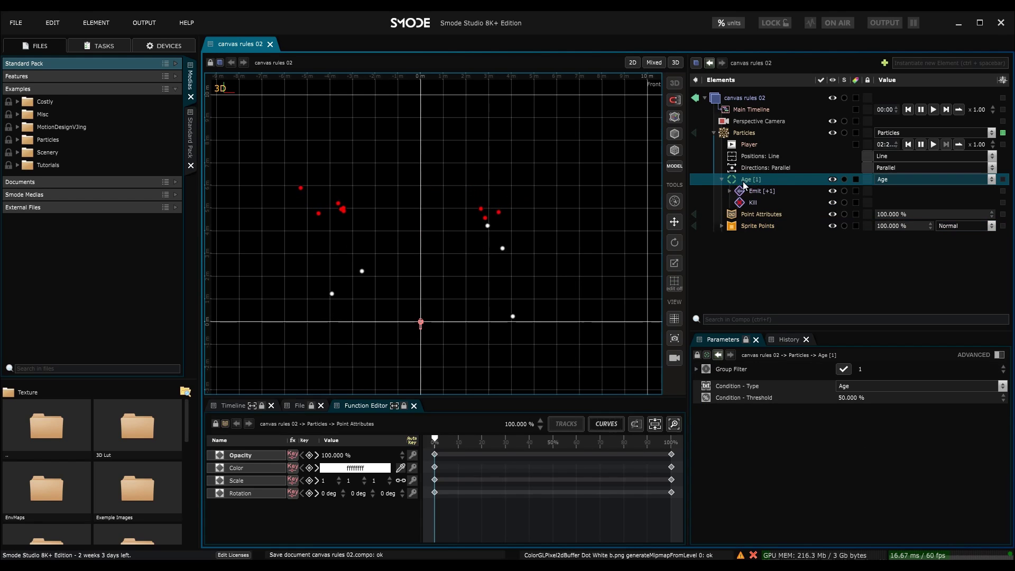
pyautogui.click(723, 179)
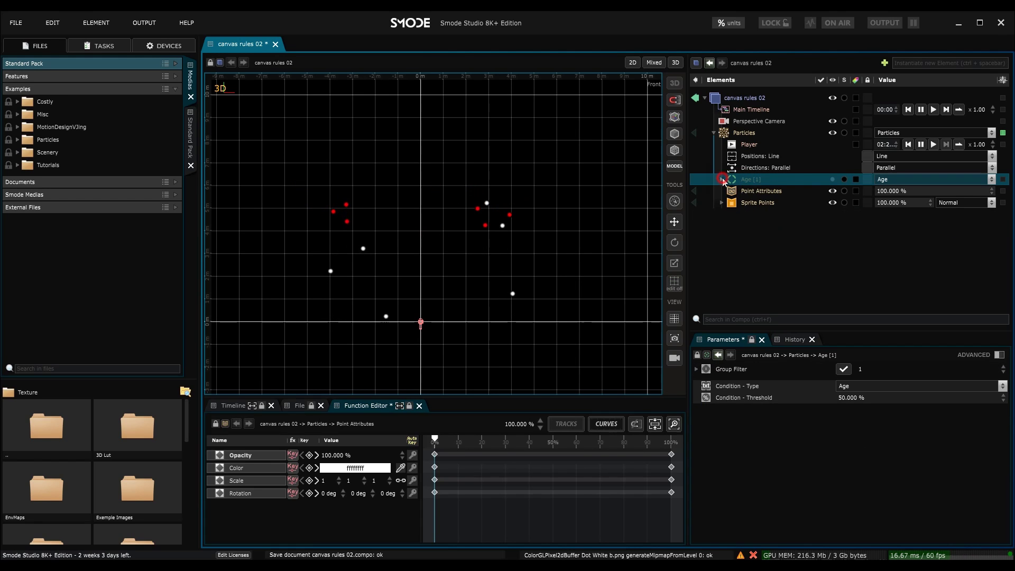
# Step: Set the particle system's emission rate to 5000
pyautogui.click(737, 139)
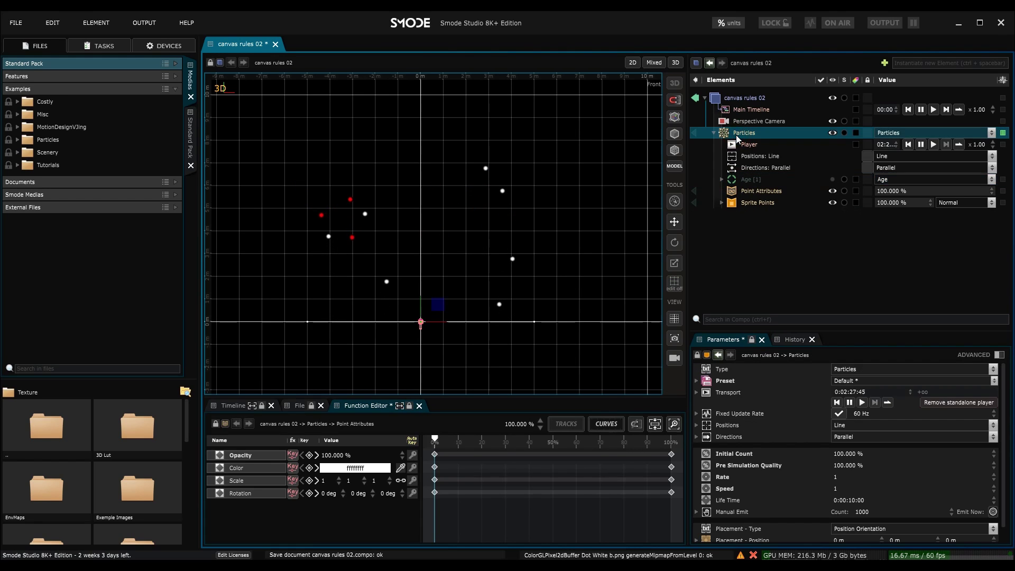
pyautogui.doubleClick(841, 477)
pyautogui.write('5')
pyautogui.press('Return')
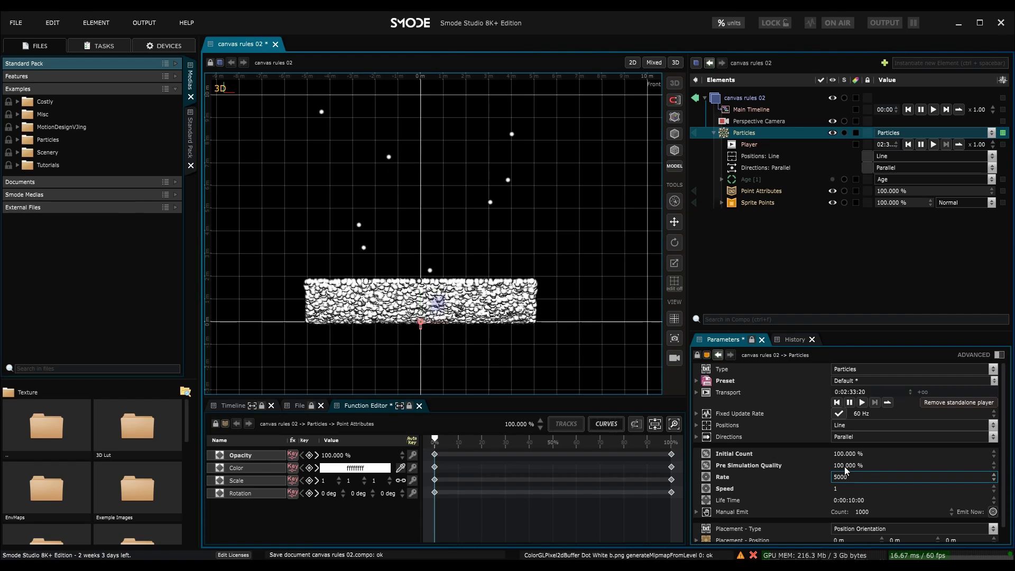
# Step: Turn off depth buffer test and write for Sprite Points and reduce their object space size to 0.06 m
pyautogui.click(757, 202)
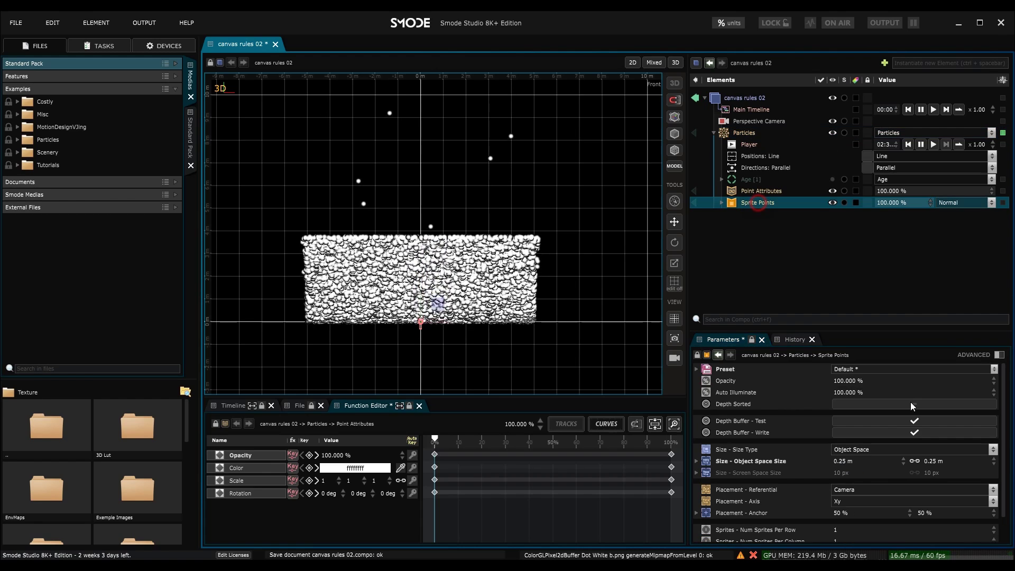
pyautogui.click(914, 421)
pyautogui.click(913, 433)
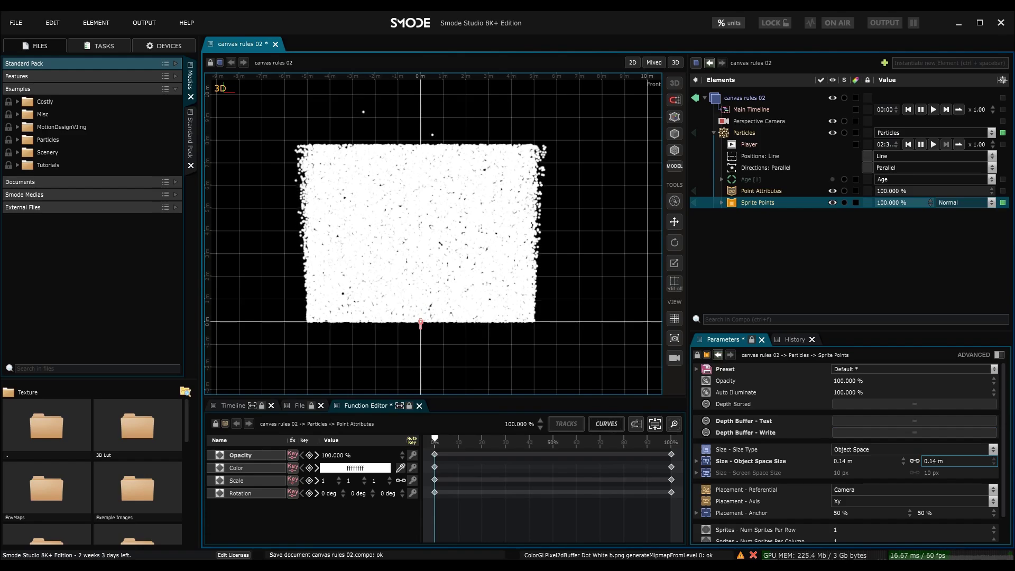
pyautogui.scroll(-2, 592, 303)
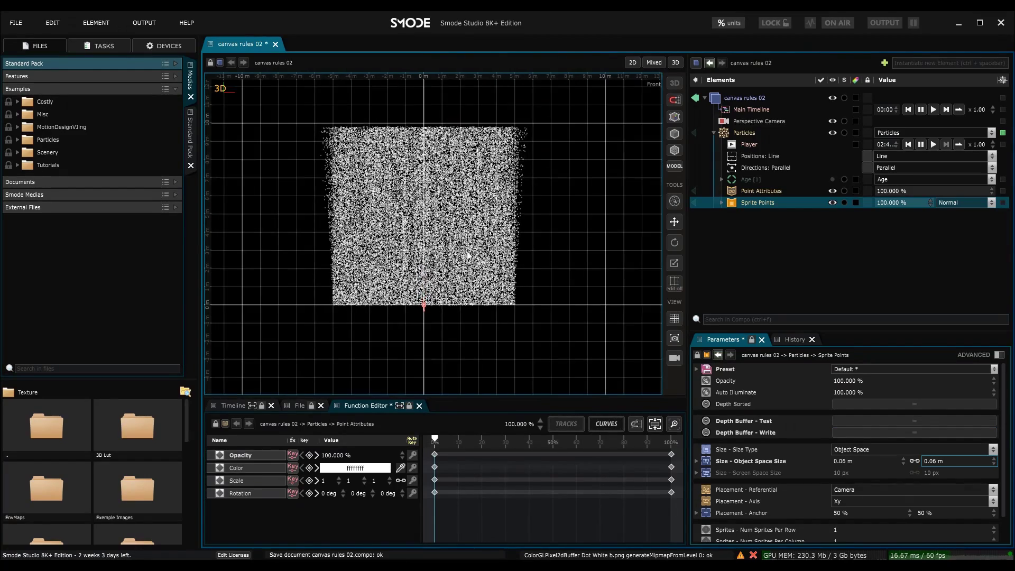
# Step: Add a Sphere 3D layer to the composition and enlarge its radius to about 5.14 m
pyautogui.rightClick(745, 250)
pyautogui.moveTo(713, 288)
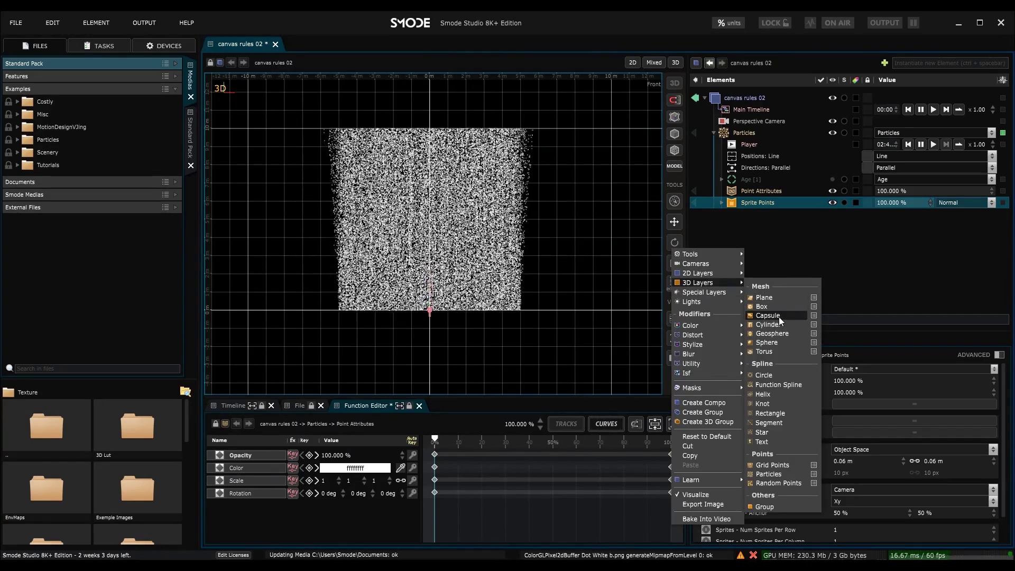
pyautogui.click(775, 345)
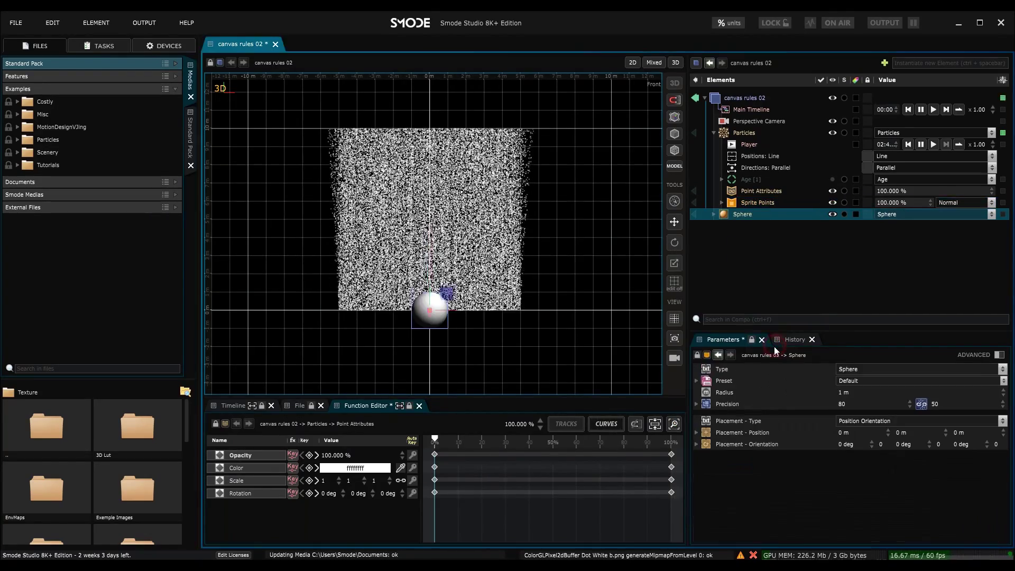
pyautogui.moveTo(843, 394); pyautogui.dragTo(843, 368)
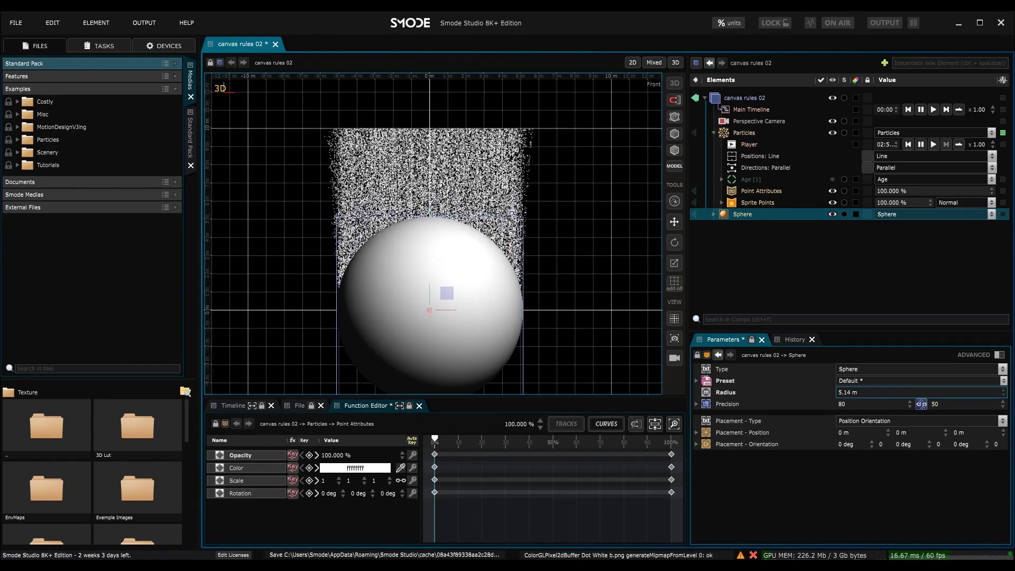
# Step: Replace the sphere's Surface renderer with a Wireframe Lines renderer
pyautogui.click(713, 214)
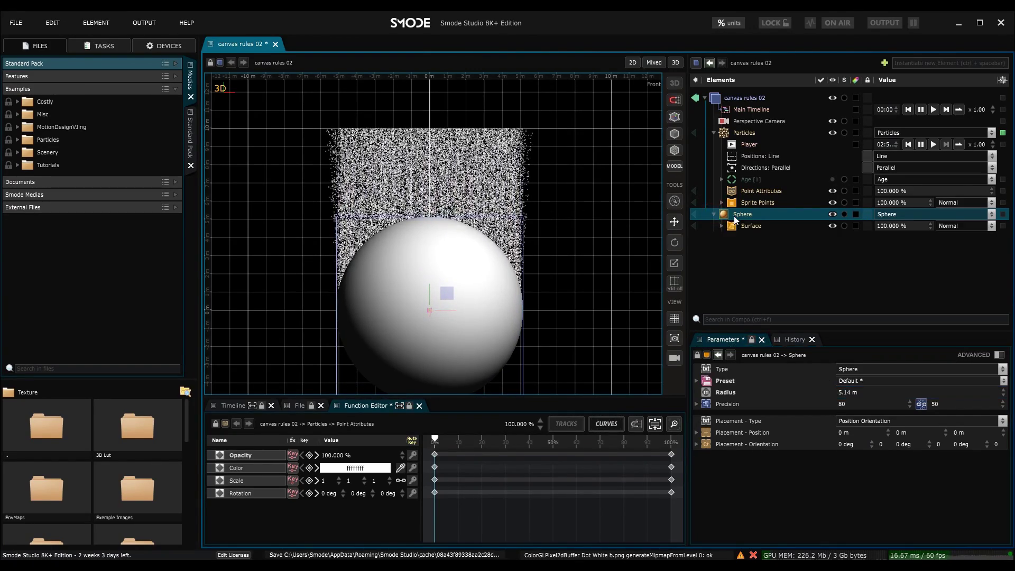
pyautogui.rightClick(734, 215)
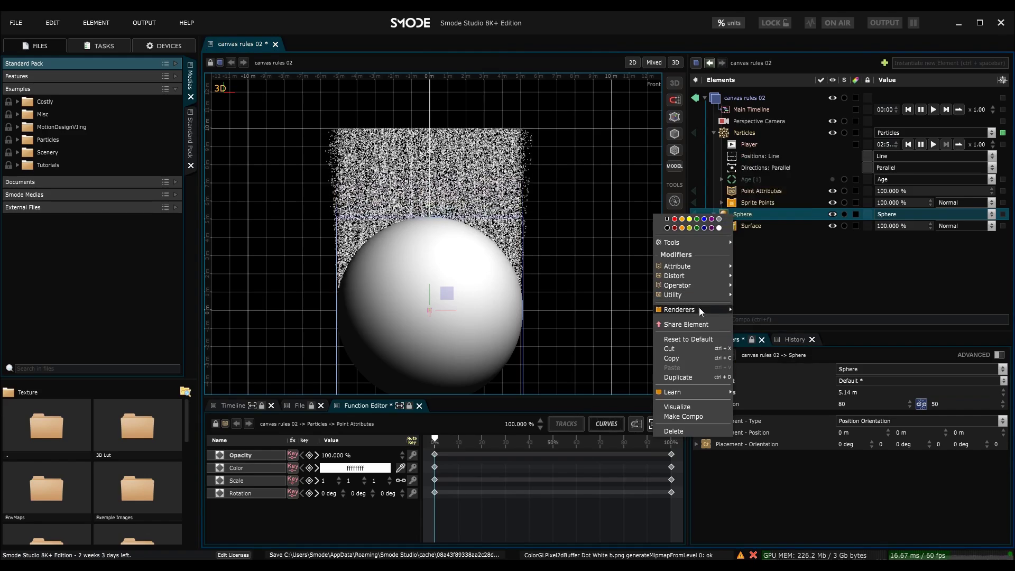
pyautogui.moveTo(699, 308)
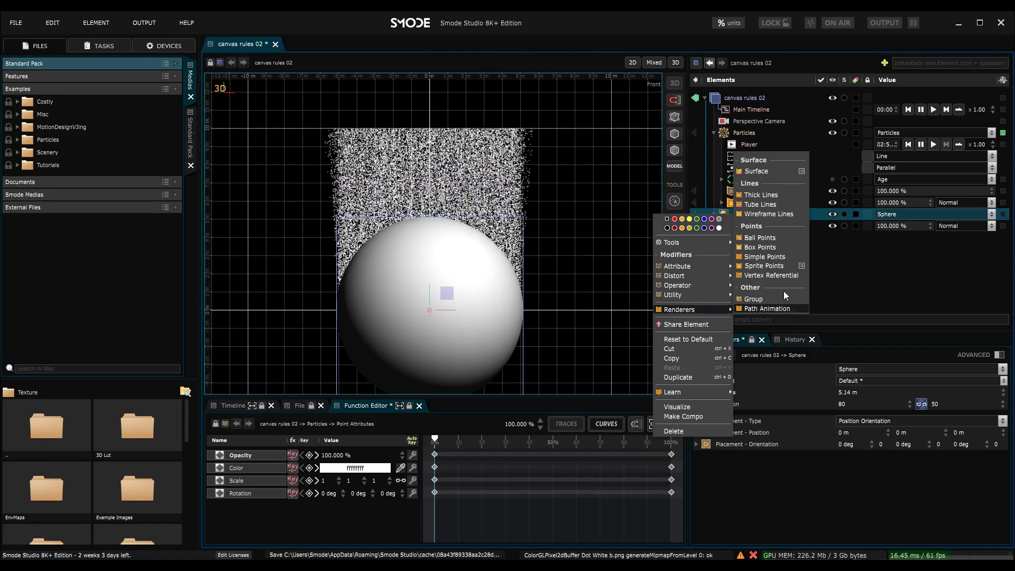
pyautogui.click(778, 214)
pyautogui.click(752, 227)
pyautogui.press('Delete')
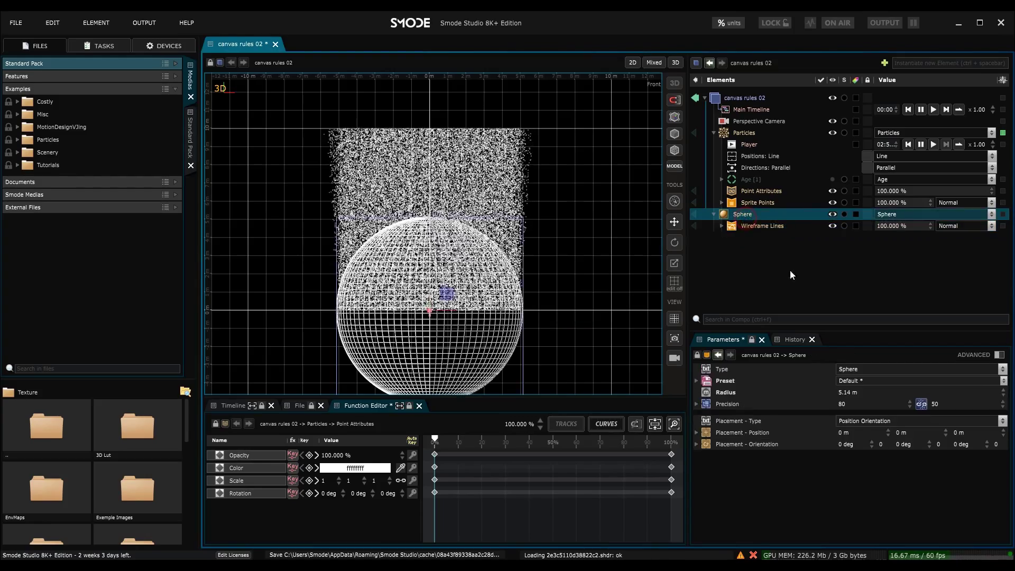
# Step: Lower the sphere's precision to 20 in both directions
pyautogui.doubleClick(857, 404)
pyautogui.press('Tab')
pyautogui.scroll(1, 473, 263)
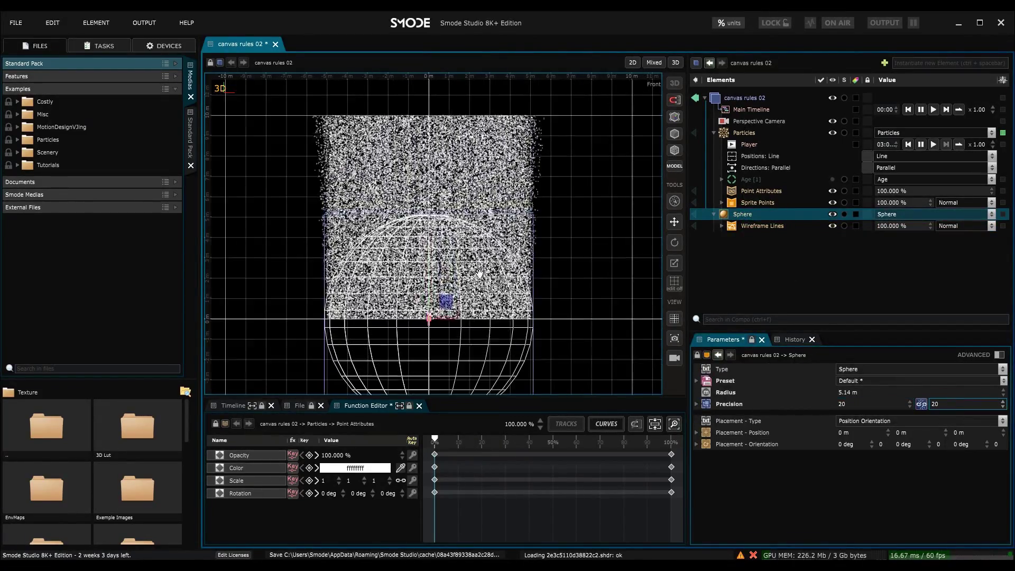
# Step: Add a Collision rule to Particles and assign the sphere as its collidable
pyautogui.click(743, 133)
pyautogui.rightClick(741, 134)
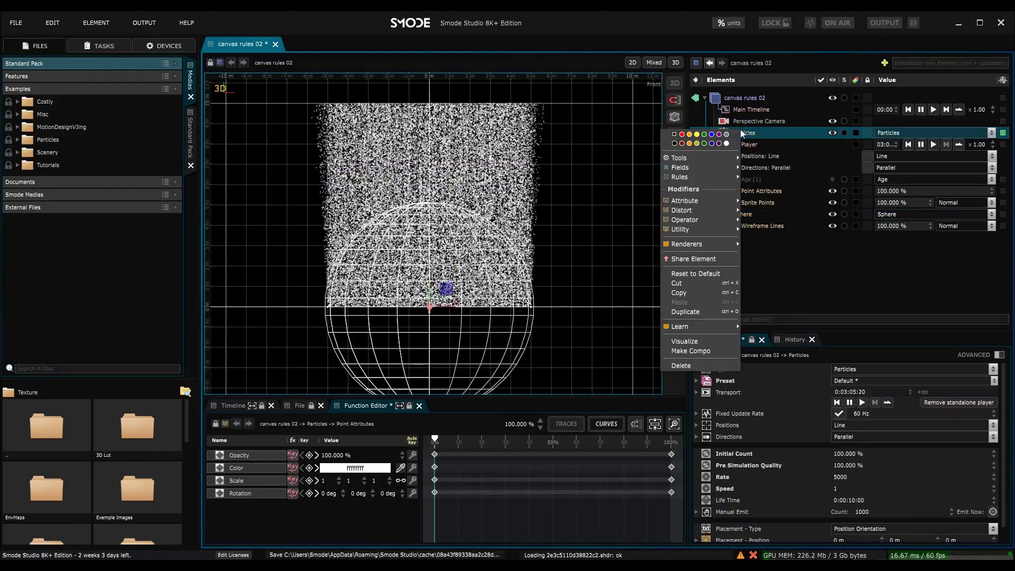
pyautogui.moveTo(718, 176)
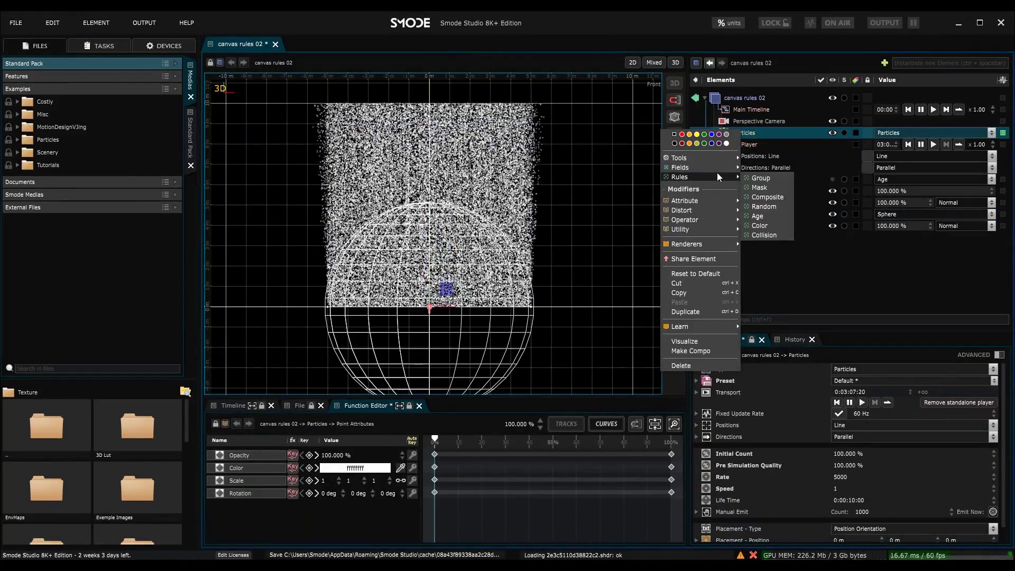
pyautogui.click(764, 235)
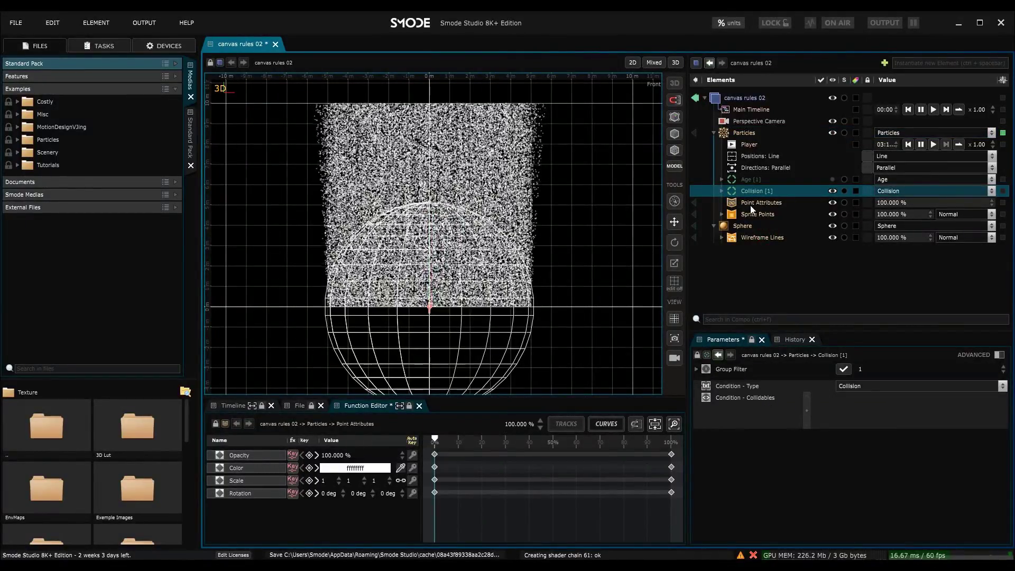
pyautogui.moveTo(738, 224); pyautogui.dragTo(846, 411)
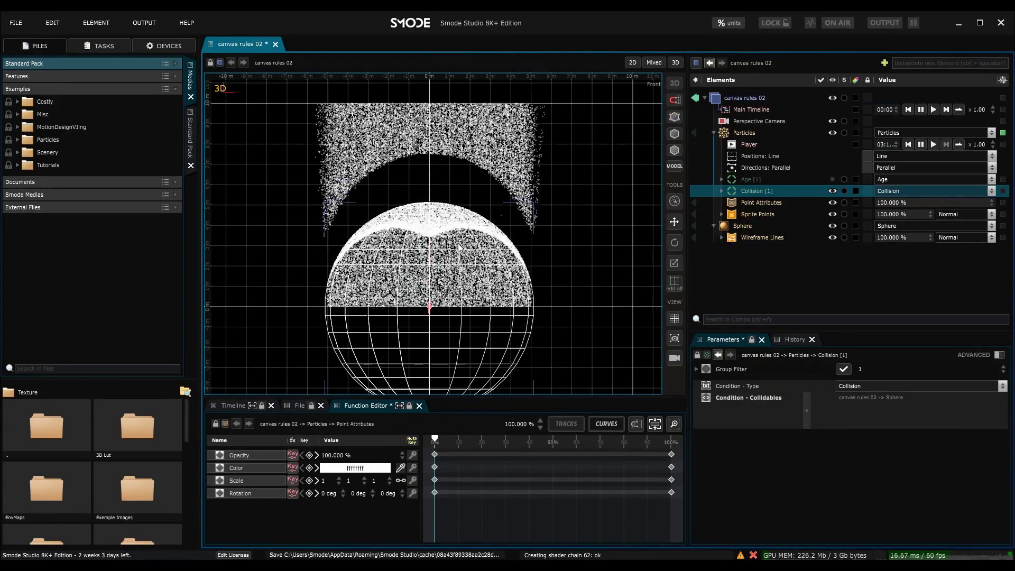
# Step: Expand the Collision rule, show the settings of its Bounce action, and save the document
pyautogui.click(722, 190)
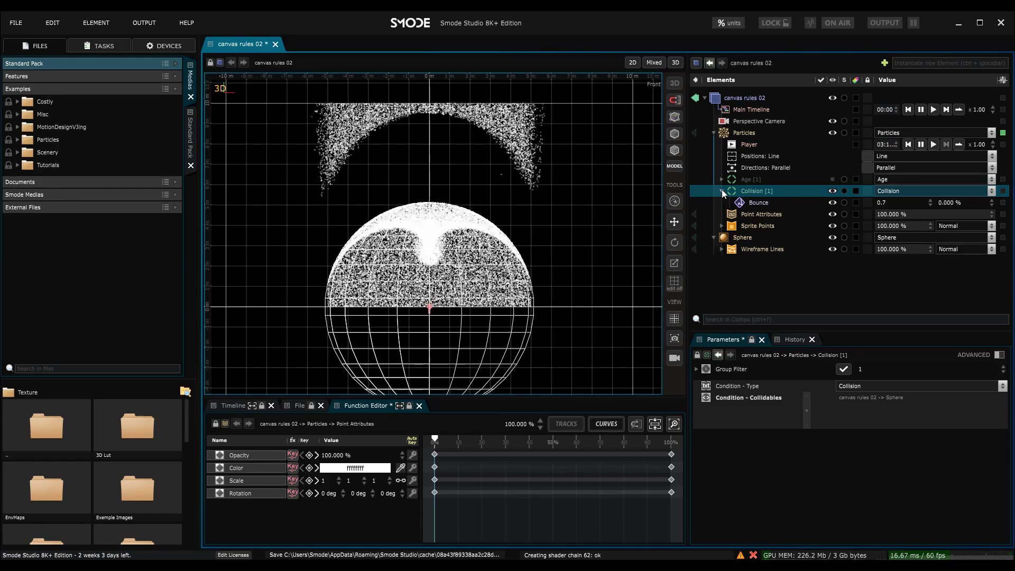
pyautogui.click(754, 202)
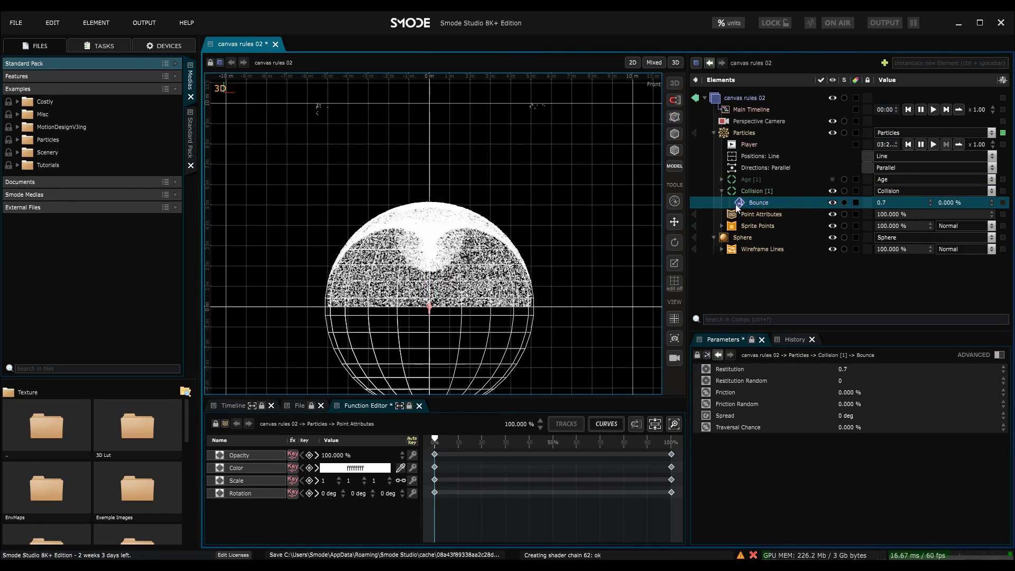
pyautogui.scroll(3, 478, 224)
pyautogui.scroll(1, 479, 225)
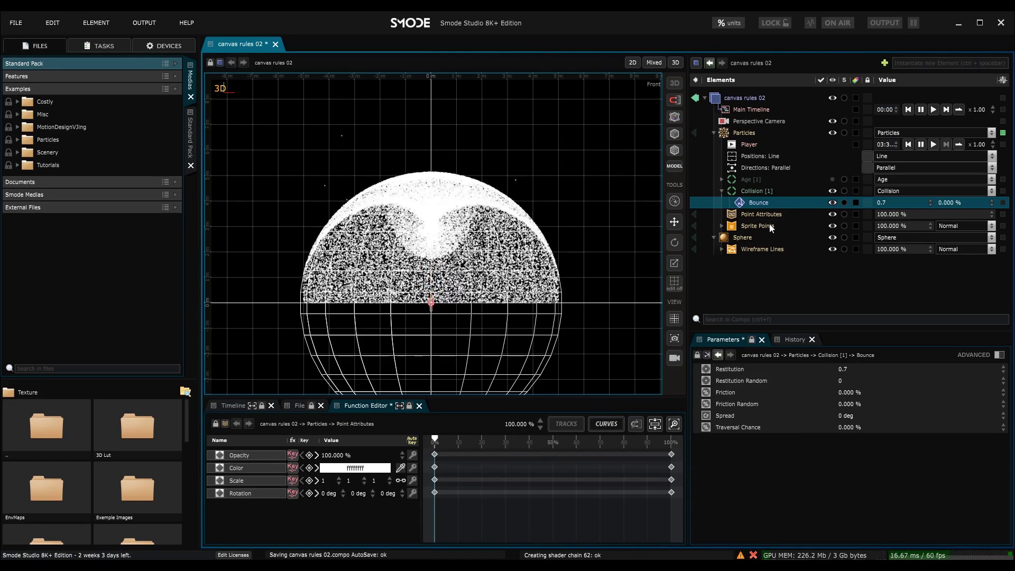
pyautogui.hotkey('ctrl', 's')
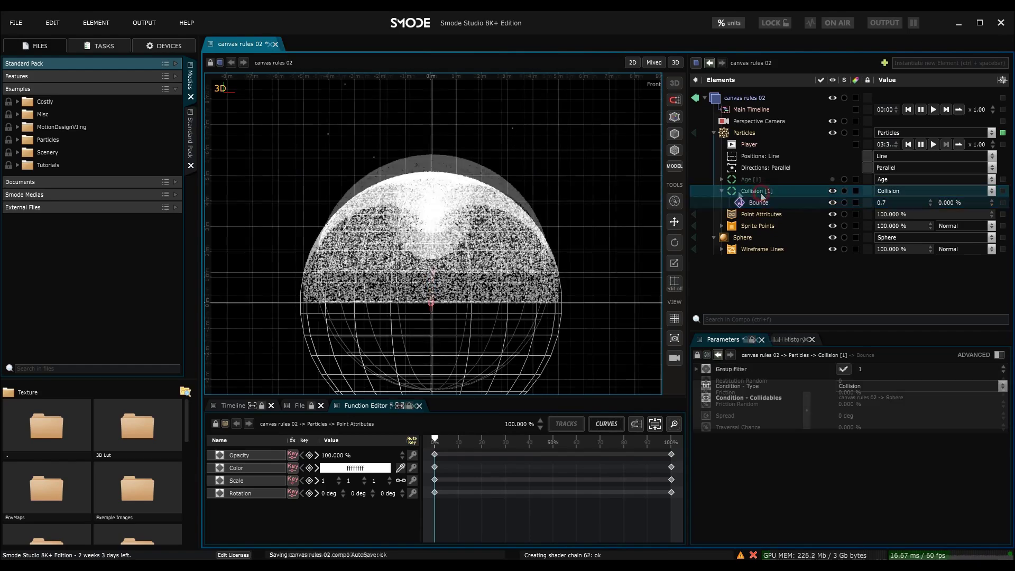
# Step: Change the particle emission positions from Line to Plane
pyautogui.doubleClick(576, 180)
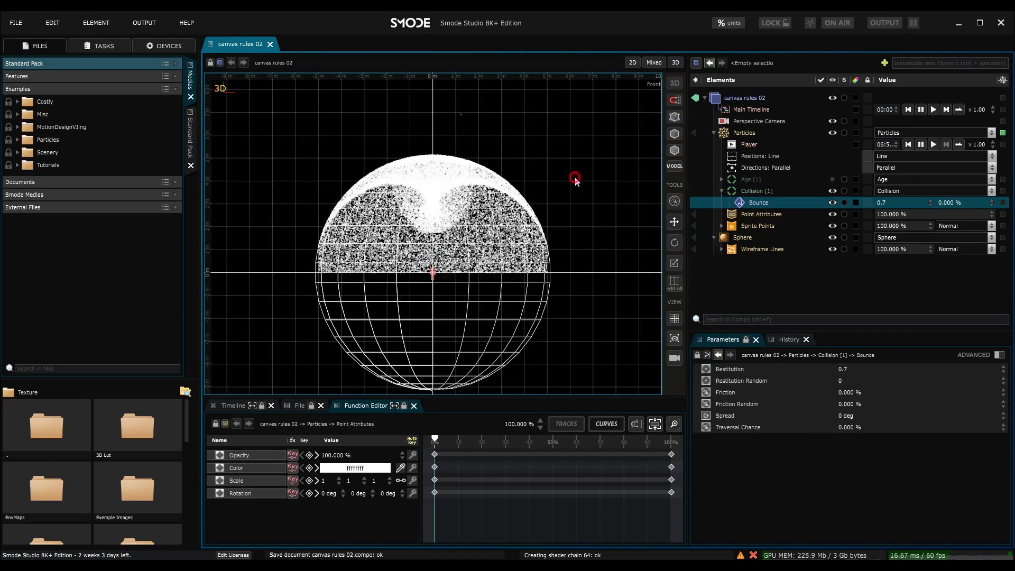
pyautogui.doubleClick(563, 306)
pyautogui.moveTo(555, 288); pyautogui.dragTo(451, 303)
pyautogui.click(934, 156)
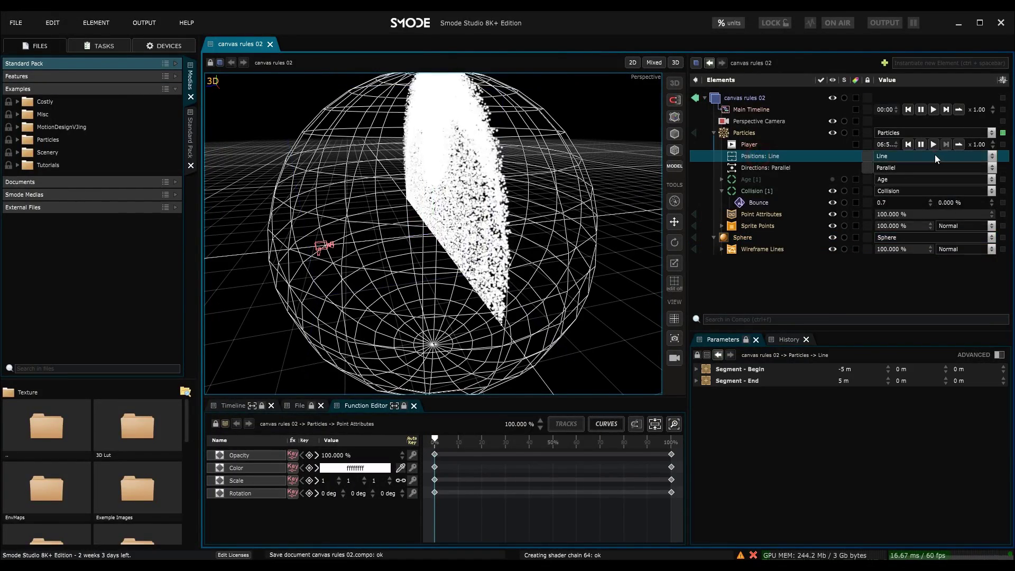
pyautogui.click(910, 205)
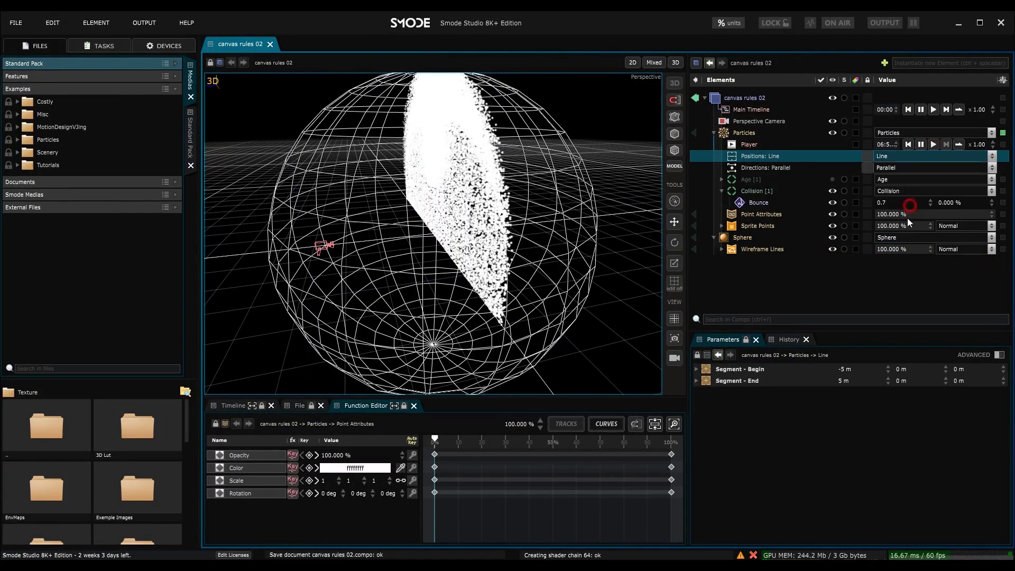
# Step: Try a size of 1 m for the emission plane, and finally set it to 3 m
pyautogui.click(864, 368)
pyautogui.write('1')
pyautogui.press('Return')
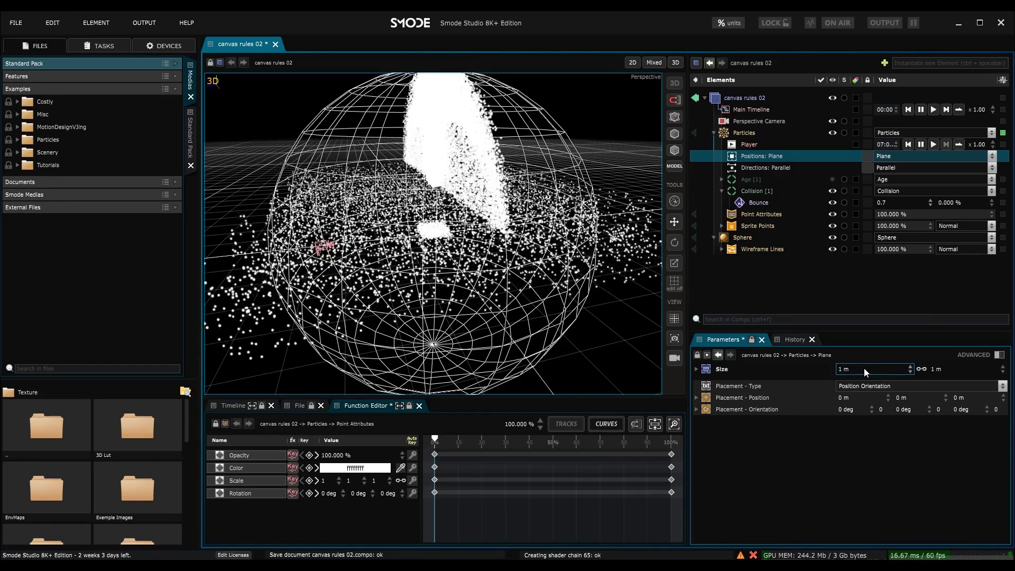
pyautogui.click(852, 370)
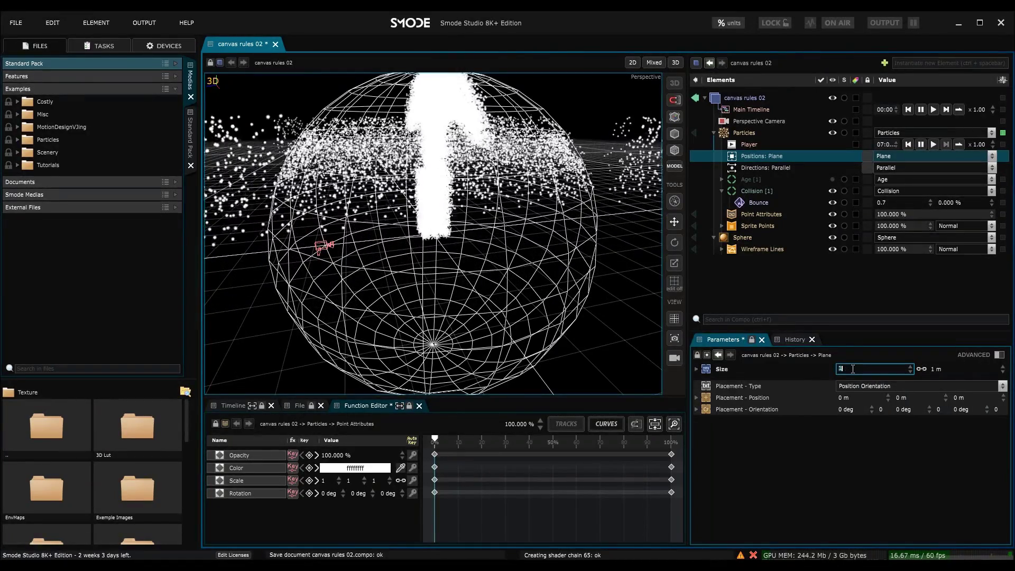
pyautogui.write('3')
pyautogui.press('Return')
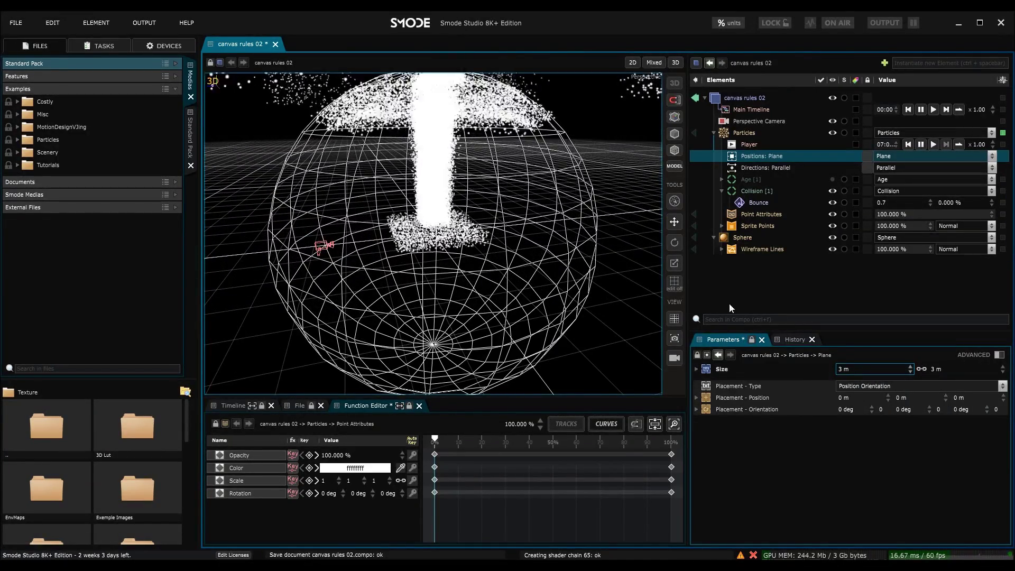
# Step: Add a Change Group action to the Collision rule after Bounce
pyautogui.moveTo(487, 265); pyautogui.dragTo(539, 261)
pyautogui.scroll(-3, 507, 262)
pyautogui.scroll(2, 542, 251)
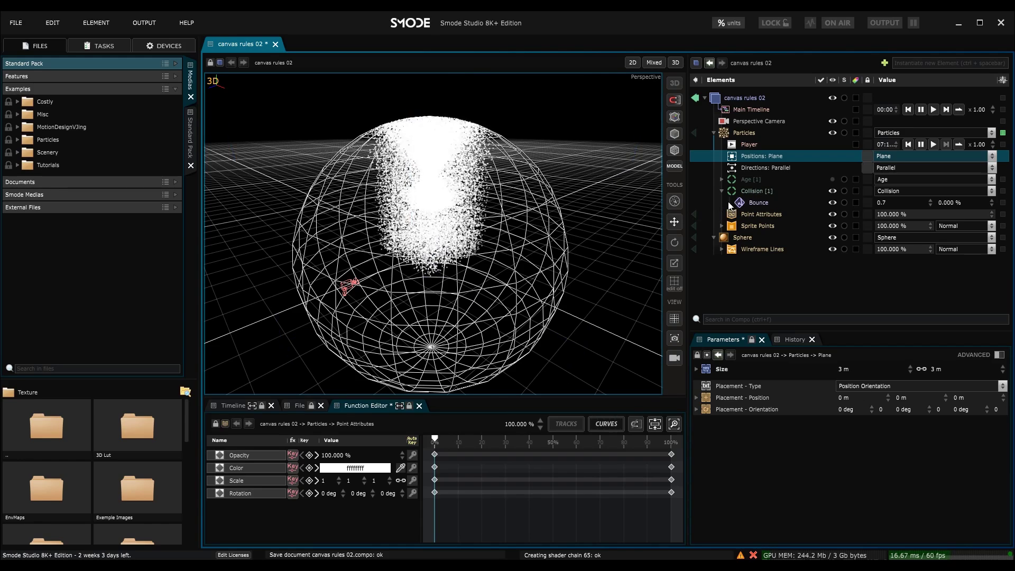
pyautogui.moveTo(457, 219); pyautogui.dragTo(529, 226)
pyautogui.scroll(3, 520, 218)
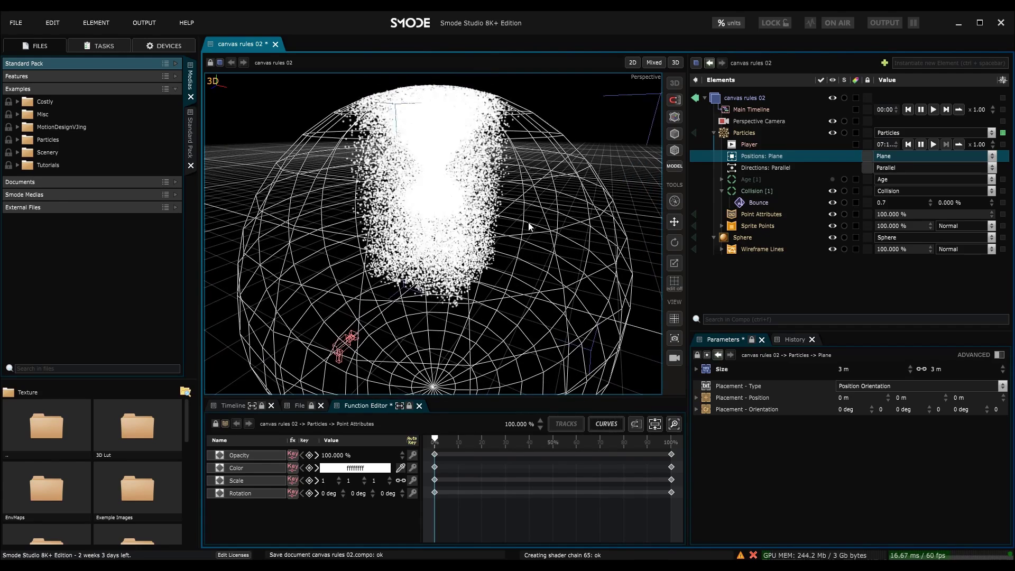
pyautogui.click(754, 193)
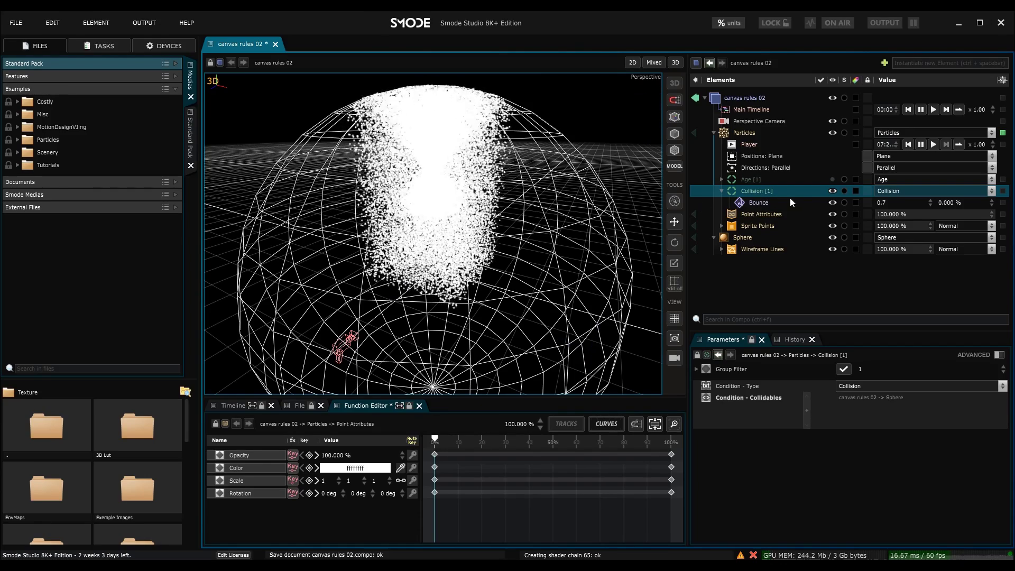
pyautogui.rightClick(752, 193)
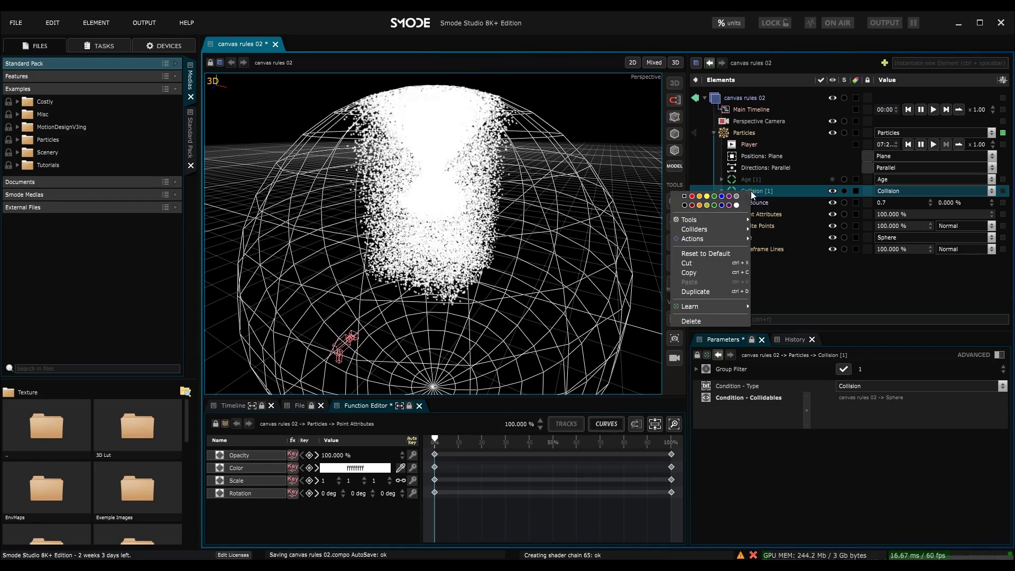
pyautogui.moveTo(718, 237)
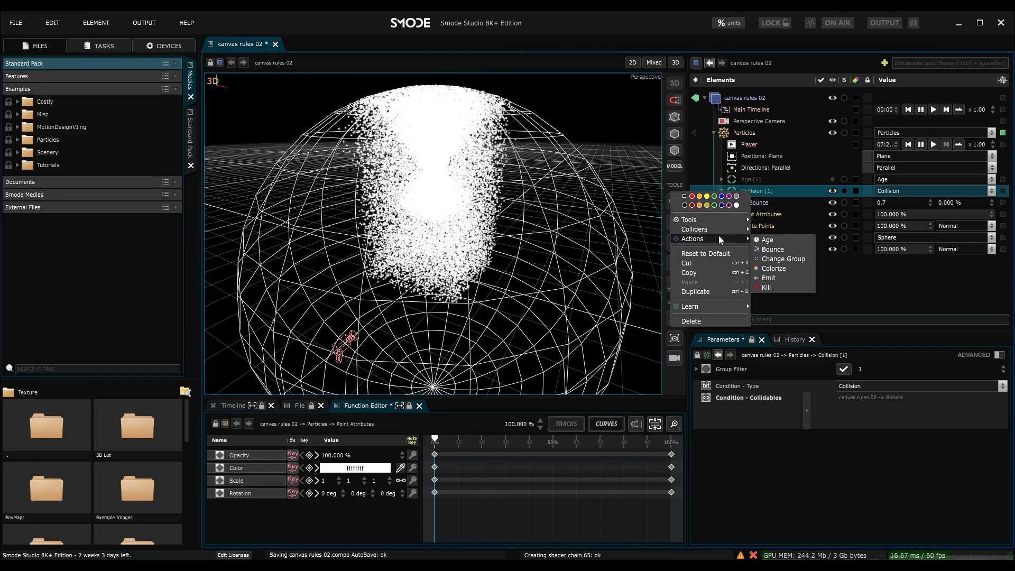
pyautogui.click(795, 259)
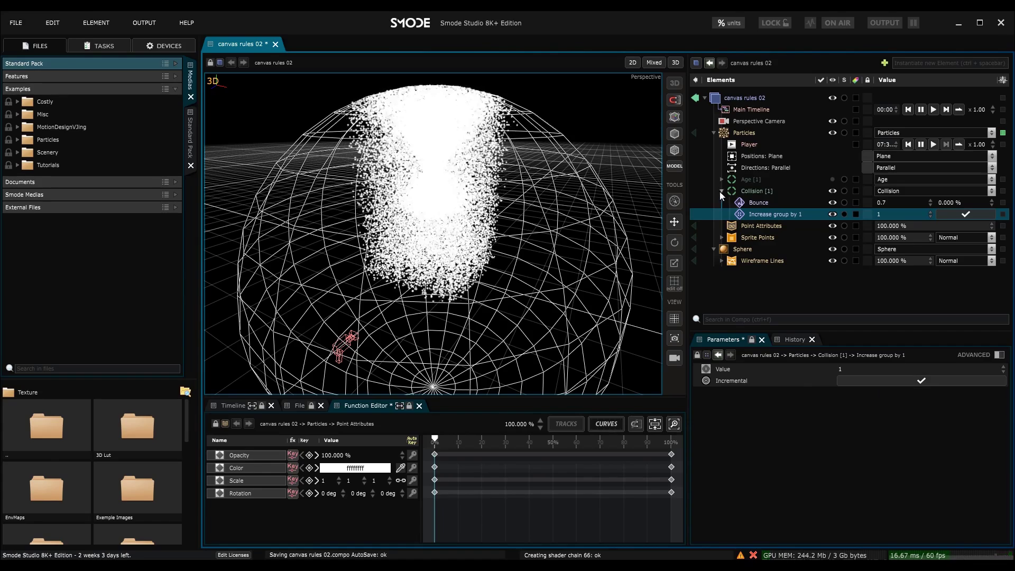
# Step: Review the settings of the Collision rule and of its Bounce and group-increase actions
pyautogui.click(752, 204)
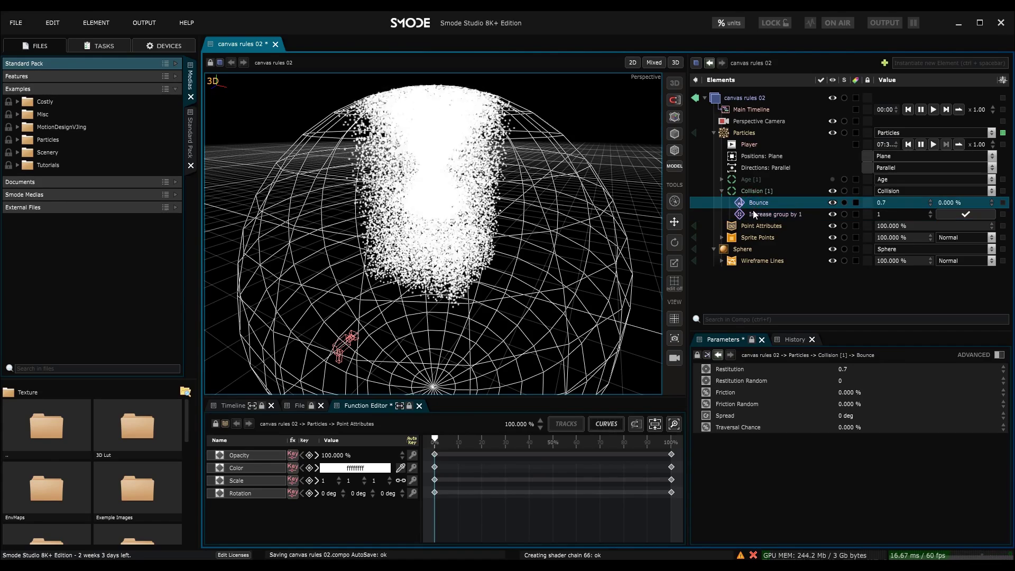
pyautogui.click(753, 192)
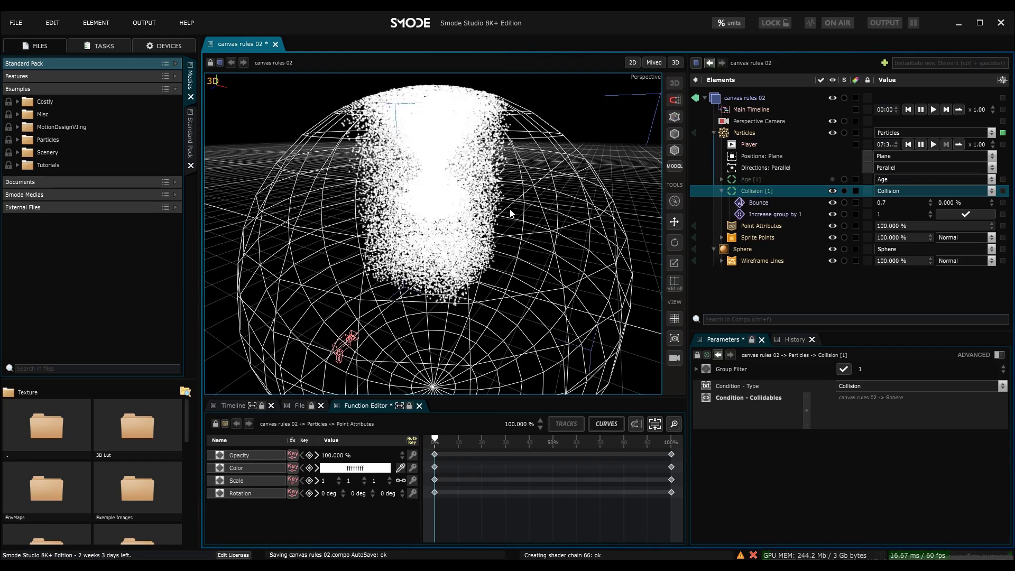
pyautogui.click(765, 205)
pyautogui.click(765, 216)
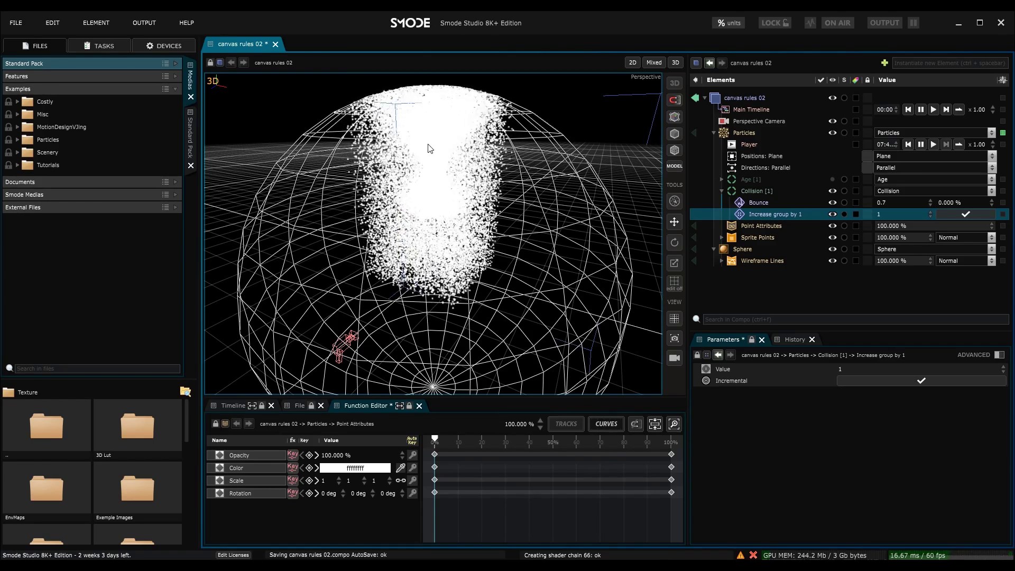
pyautogui.scroll(-2, 571, 229)
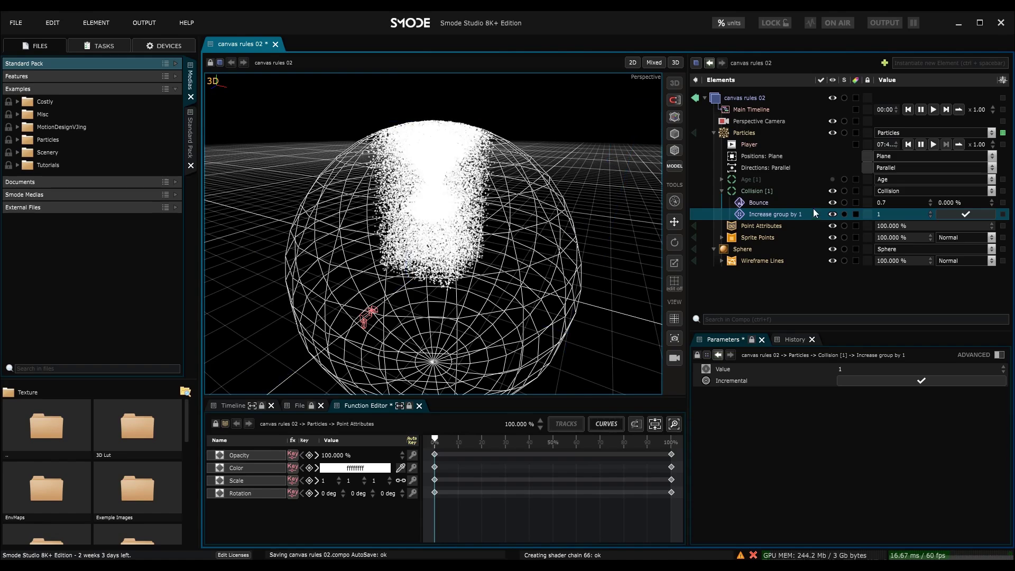
# Step: Raise the Bounce action's restitution to 3.87 and view the particles' rebound in the sphere from different angles
pyautogui.click(758, 198)
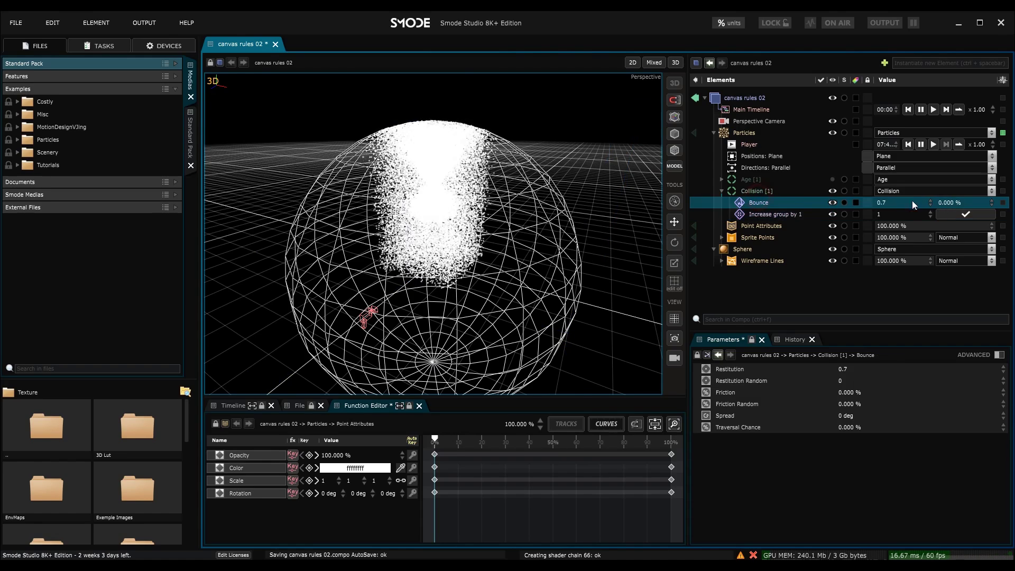
pyautogui.moveTo(881, 203); pyautogui.dragTo(881, 35)
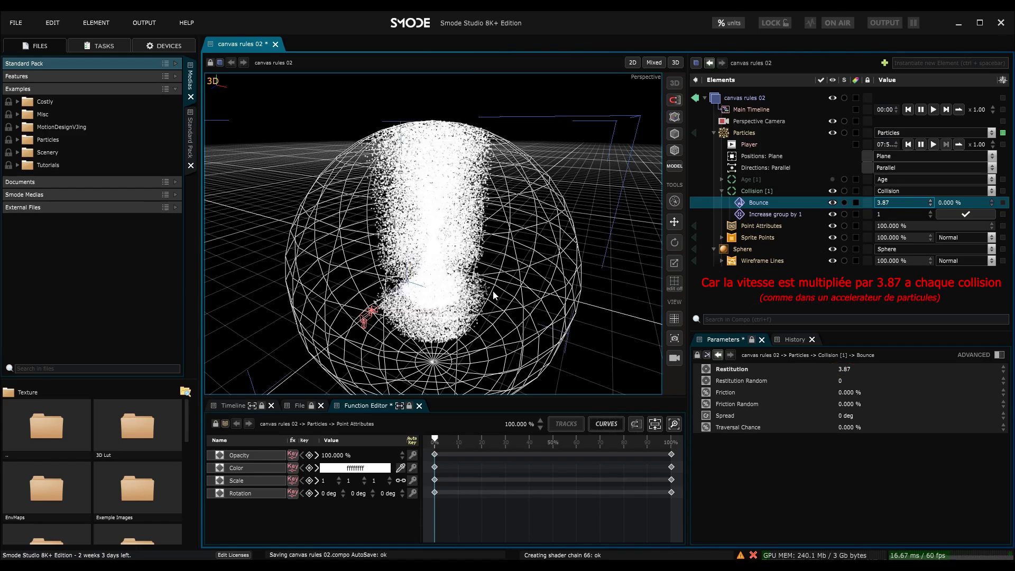
pyautogui.moveTo(493, 292); pyautogui.dragTo(473, 274)
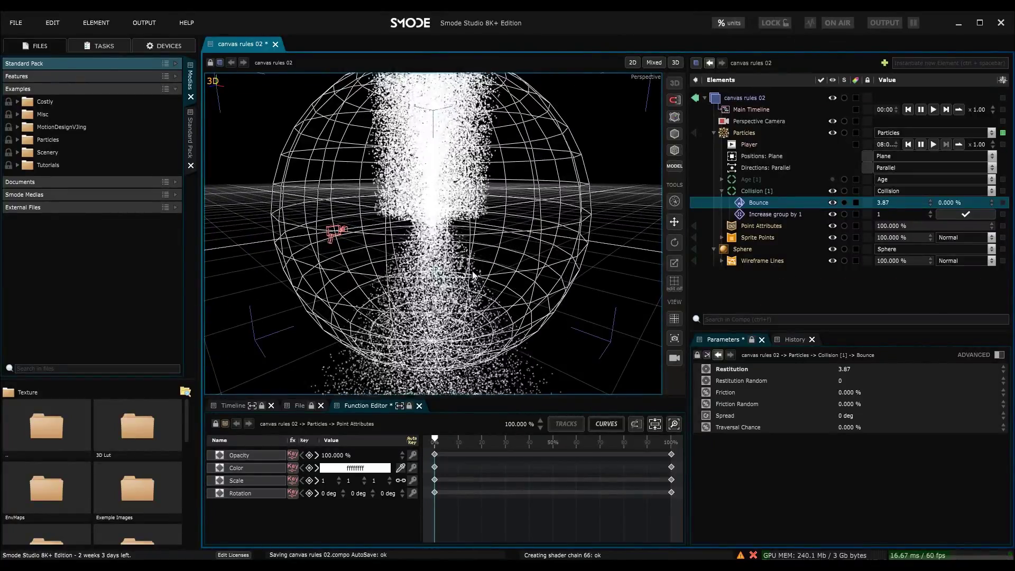
pyautogui.scroll(-2, 472, 271)
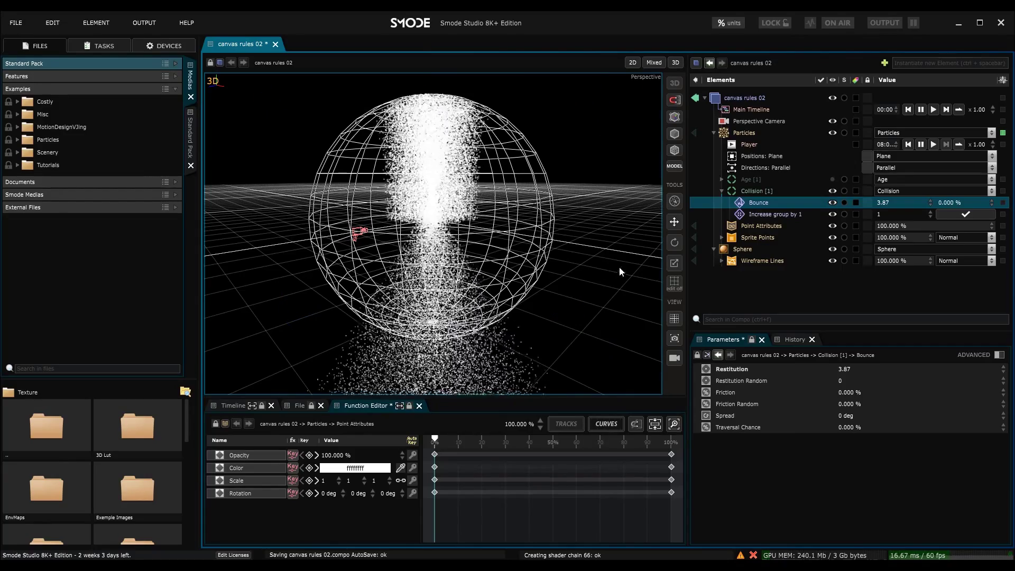
pyautogui.moveTo(517, 273); pyautogui.dragTo(539, 257)
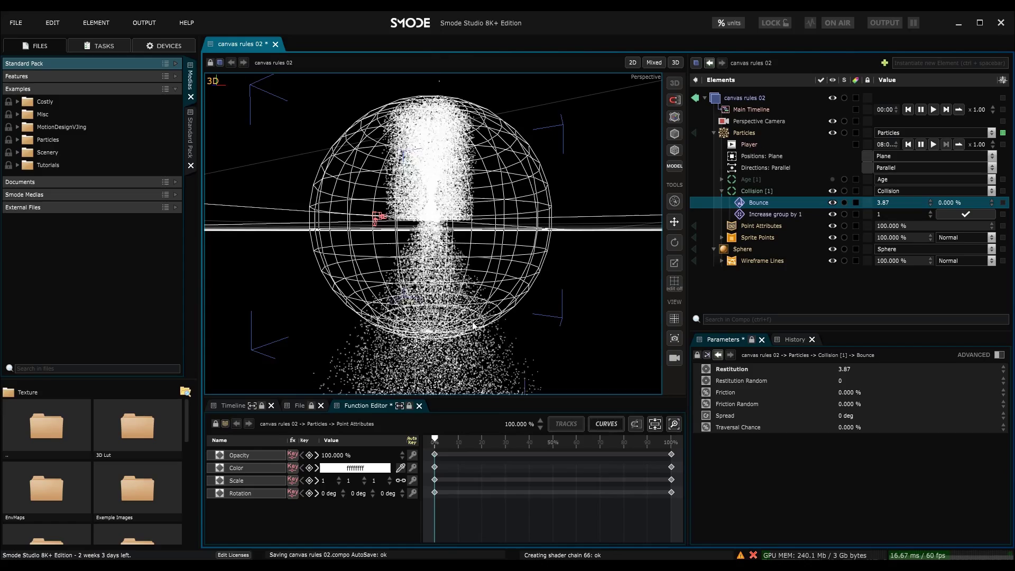
# Step: Disable the Collision rule's group-increase action to compare the particles' behaviour, and enable it again
pyautogui.click(763, 214)
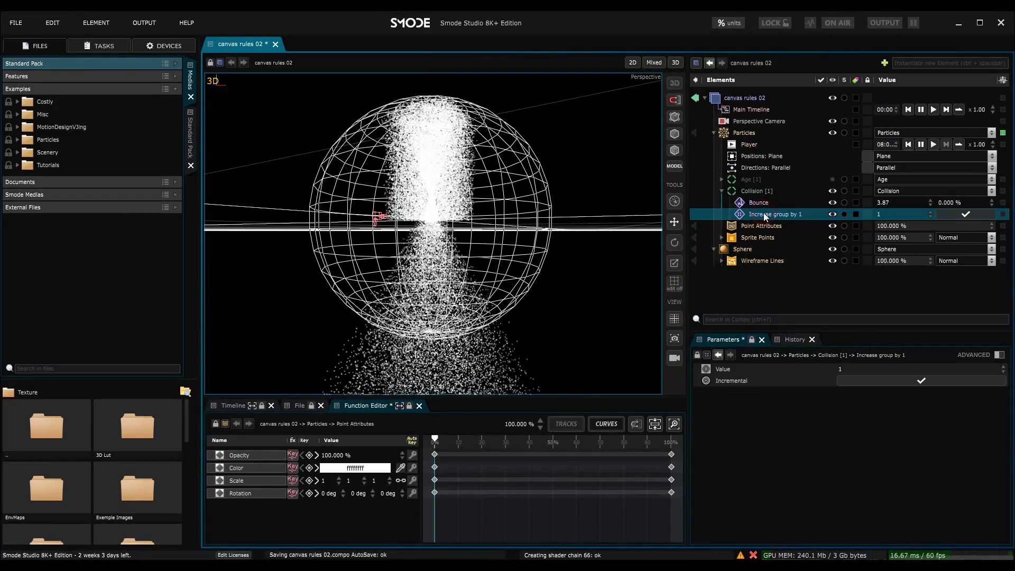
pyautogui.press('space')
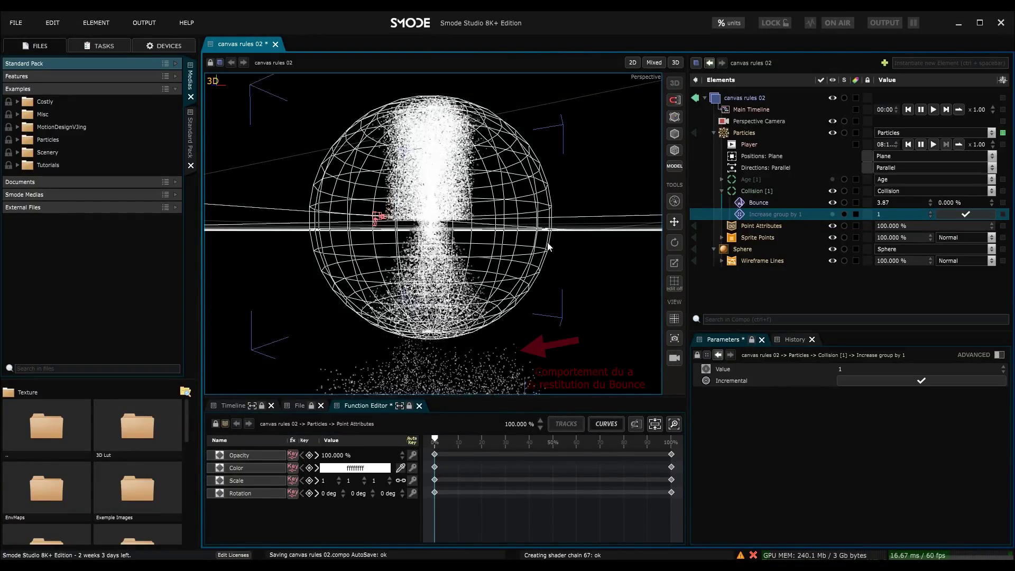
pyautogui.moveTo(548, 247); pyautogui.dragTo(452, 291)
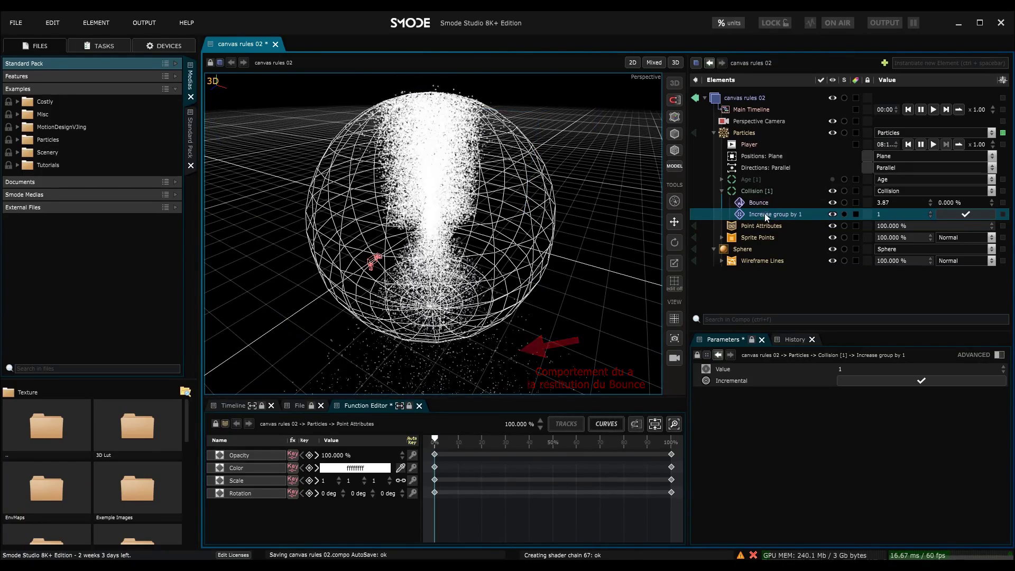
pyautogui.moveTo(517, 224); pyautogui.dragTo(533, 206)
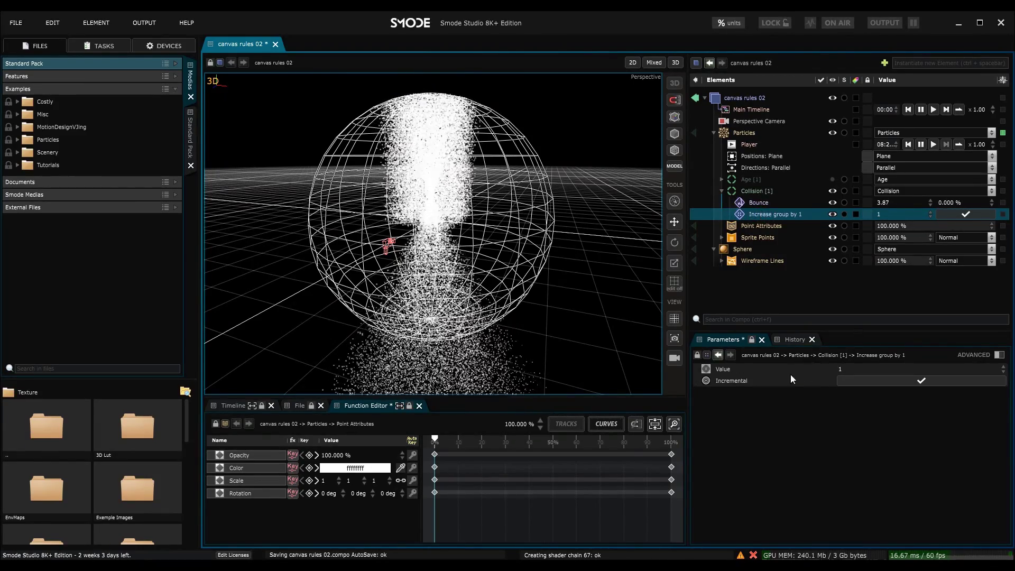
# Step: Turn the Collision rule's group filter off for comparison, and restore it for group 1
pyautogui.click(756, 191)
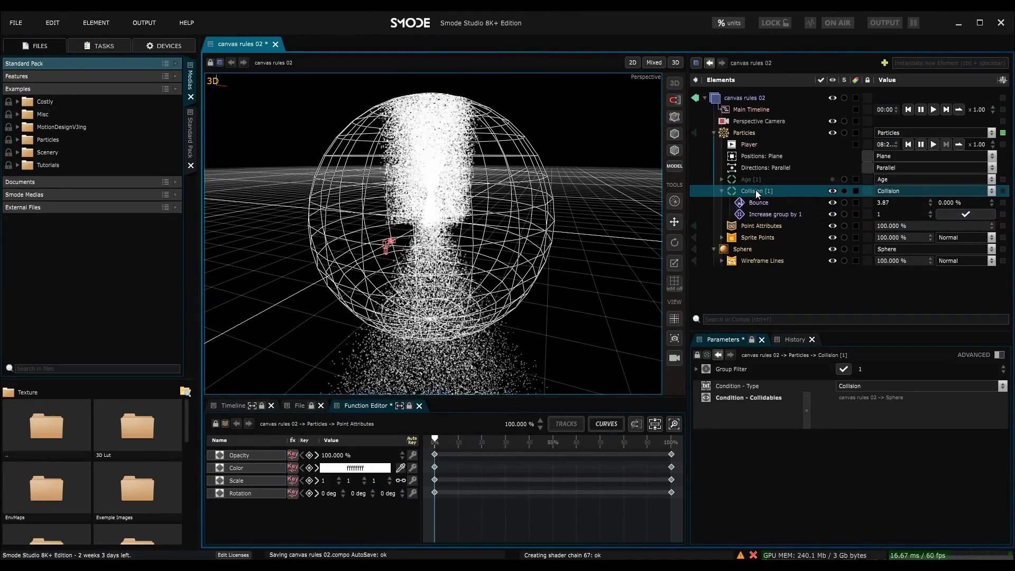
pyautogui.click(845, 370)
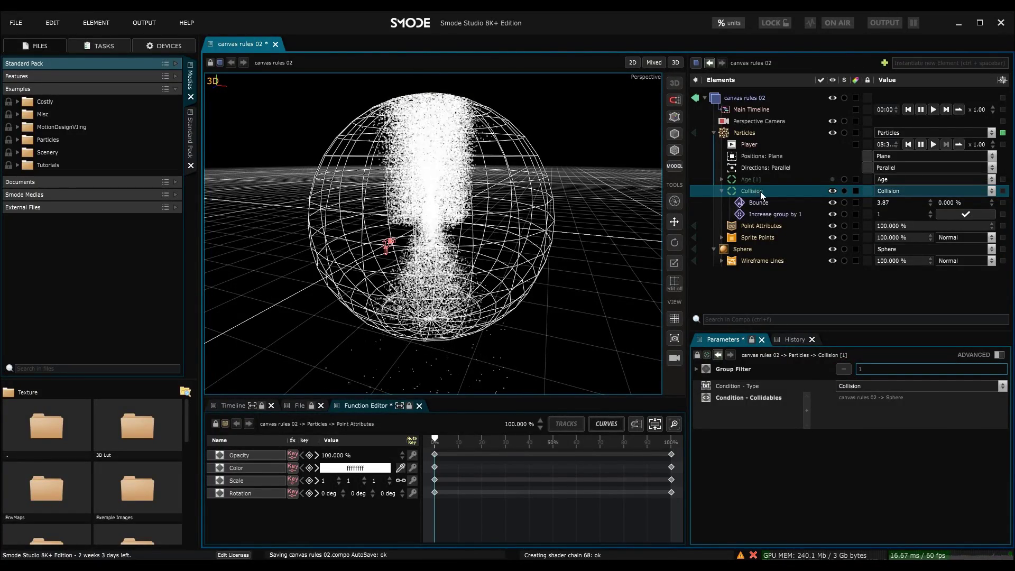
pyautogui.click(845, 369)
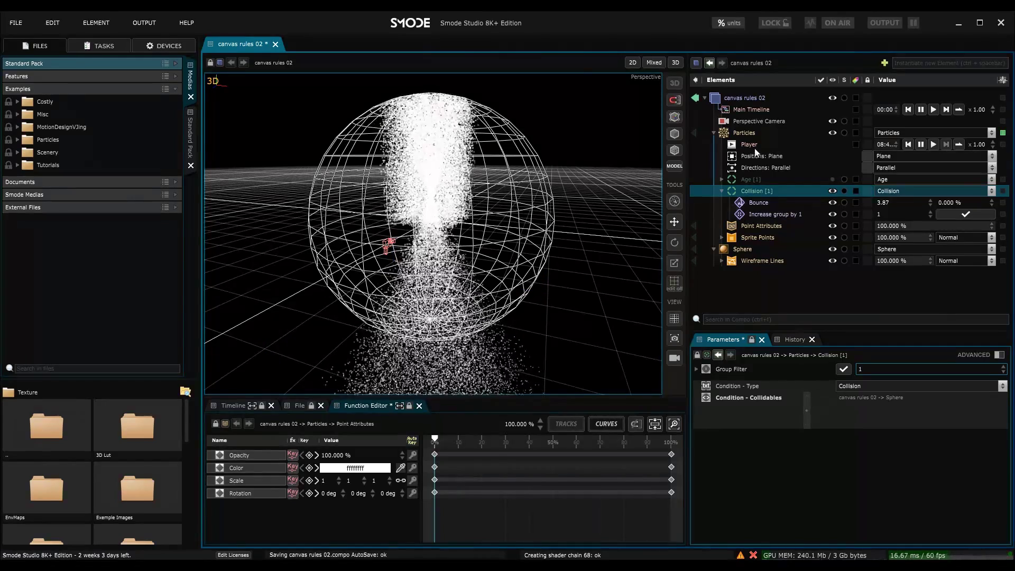
# Step: Add a Turbulence field to the particles and set its force strength to 150
pyautogui.click(743, 132)
pyautogui.rightClick(740, 133)
pyautogui.moveTo(691, 174)
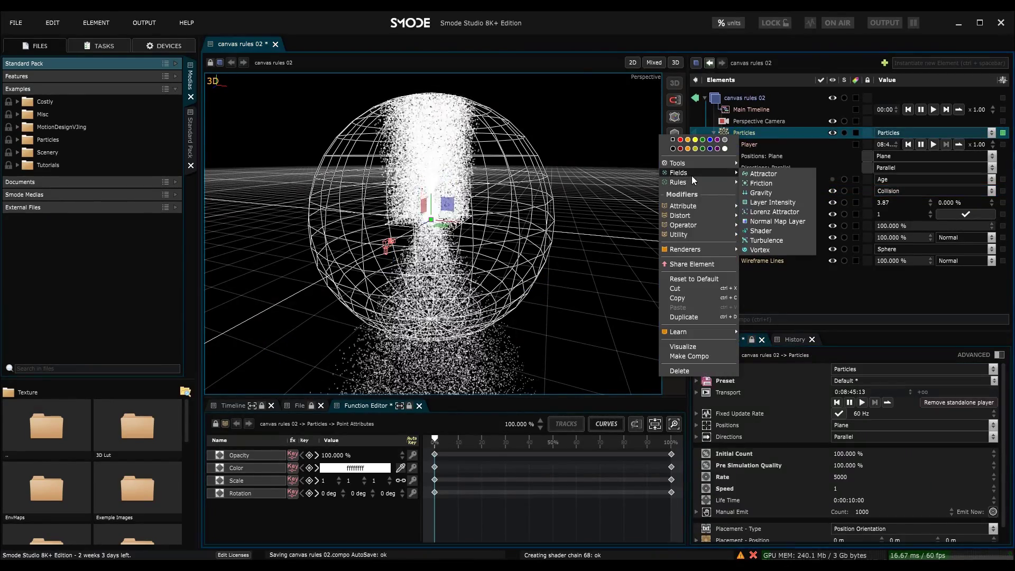
pyautogui.click(772, 240)
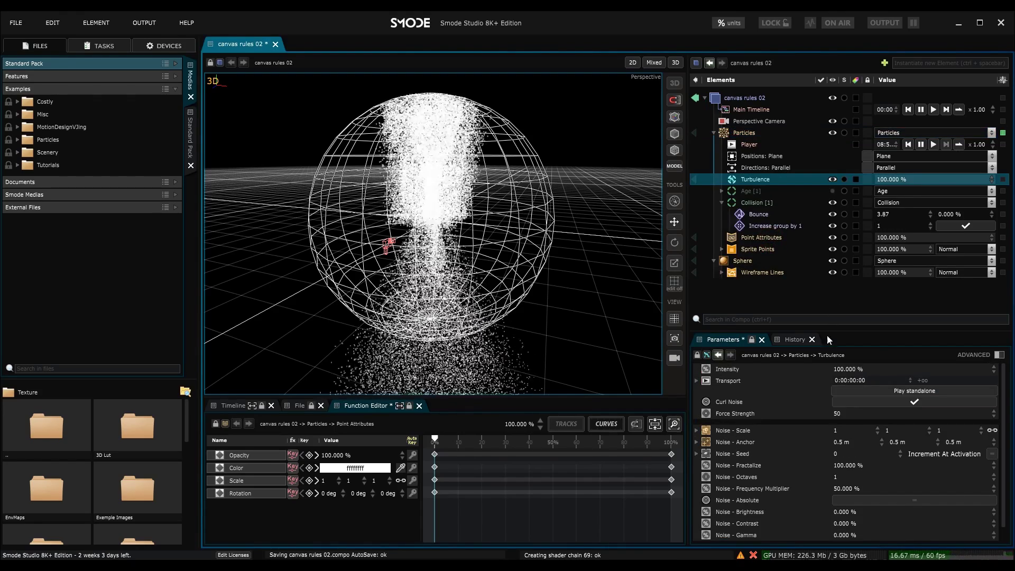
pyautogui.doubleClick(841, 414)
pyautogui.write('150')
pyautogui.press('Return')
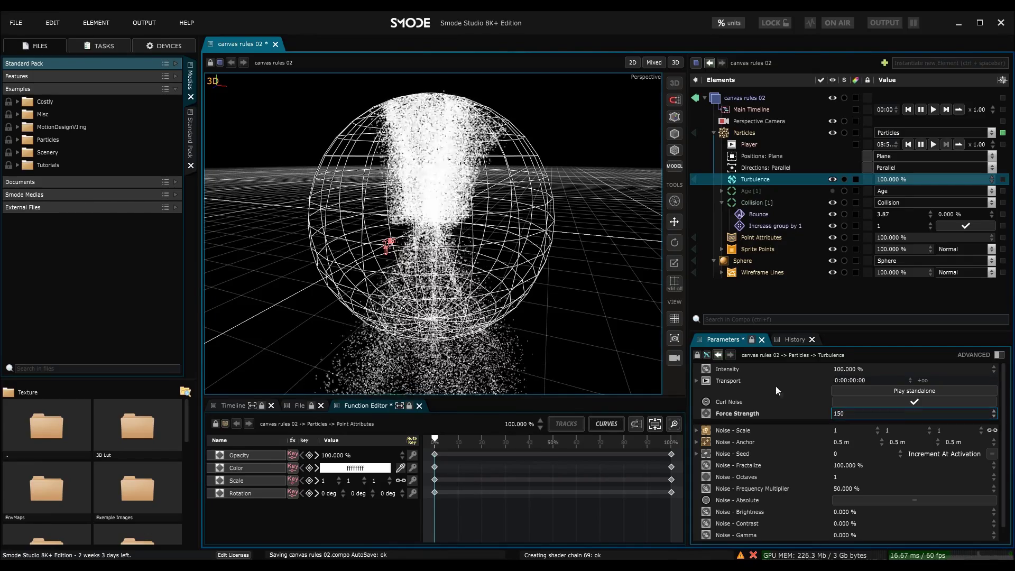
pyautogui.moveTo(550, 308); pyautogui.dragTo(601, 299)
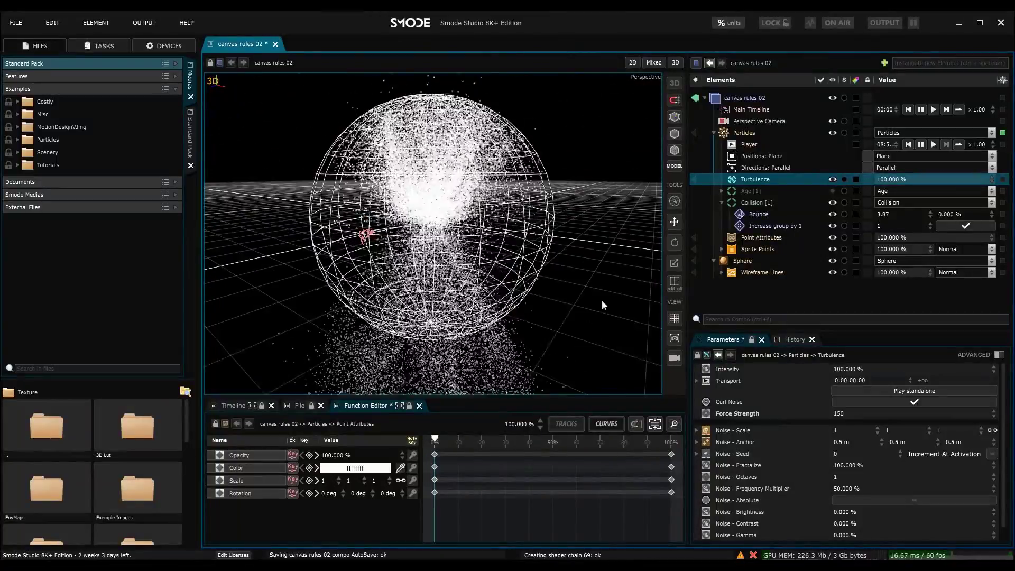
# Step: Add a Colorize action to the Collision rule and set its color to red, ff1515ff
pyautogui.rightClick(749, 206)
pyautogui.moveTo(713, 252)
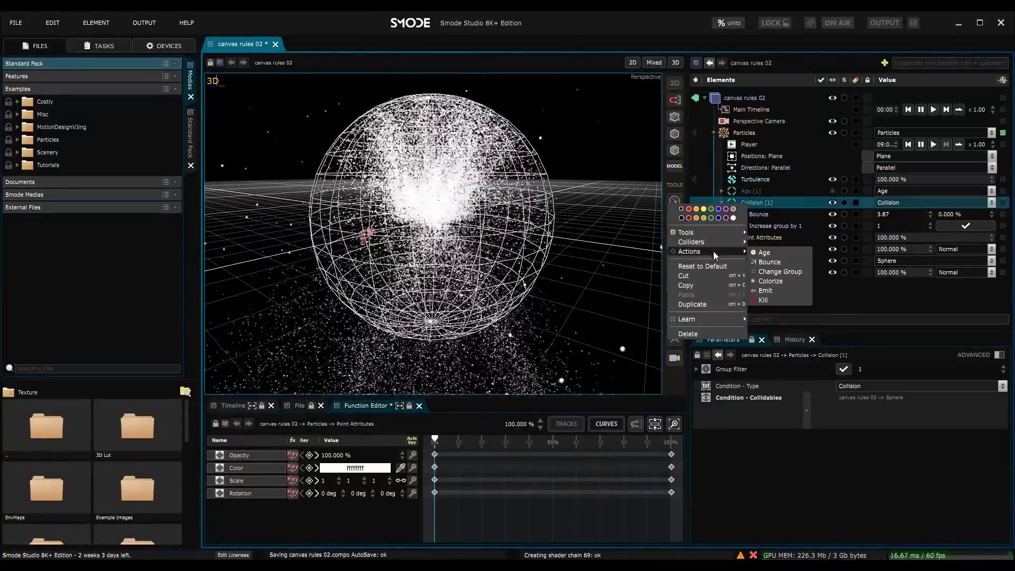
pyautogui.click(781, 282)
pyautogui.click(907, 239)
pyautogui.moveTo(974, 244); pyautogui.dragTo(974, 243)
pyautogui.moveTo(501, 238); pyautogui.dragTo(670, 216)
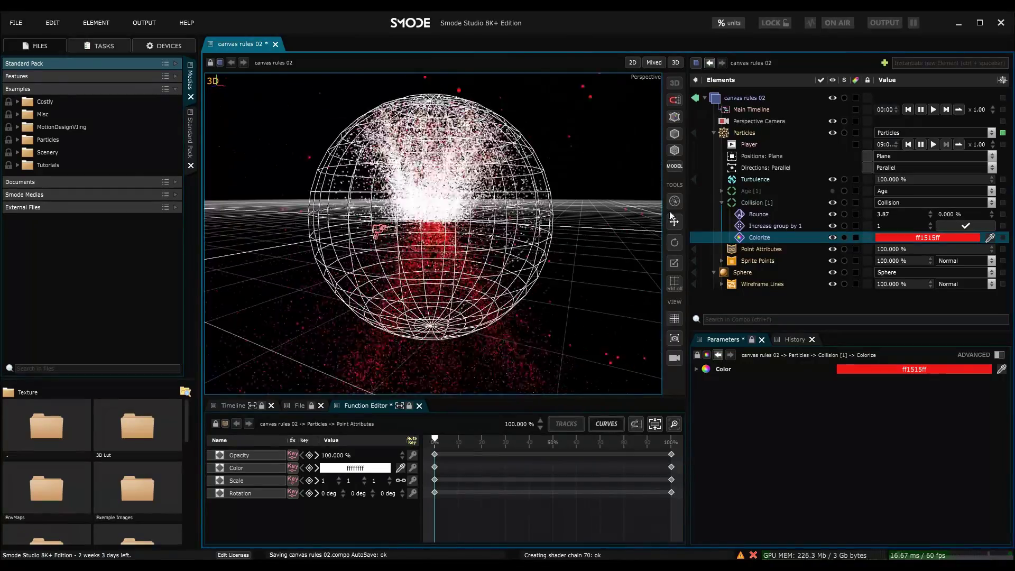
# Step: Add a Group mask to the Turbulence field
pyautogui.click(756, 180)
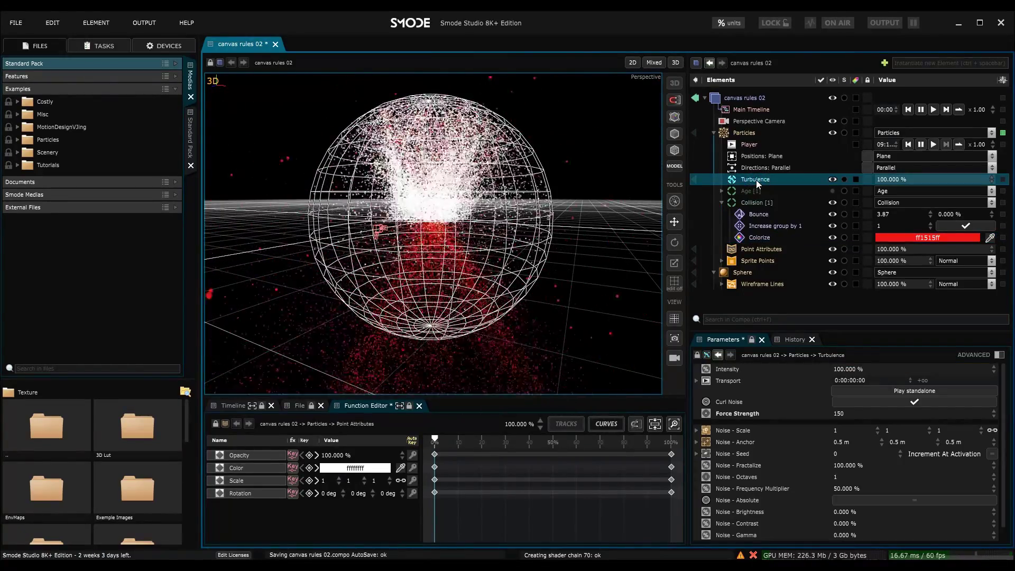
pyautogui.rightClick(756, 180)
pyautogui.moveTo(734, 217)
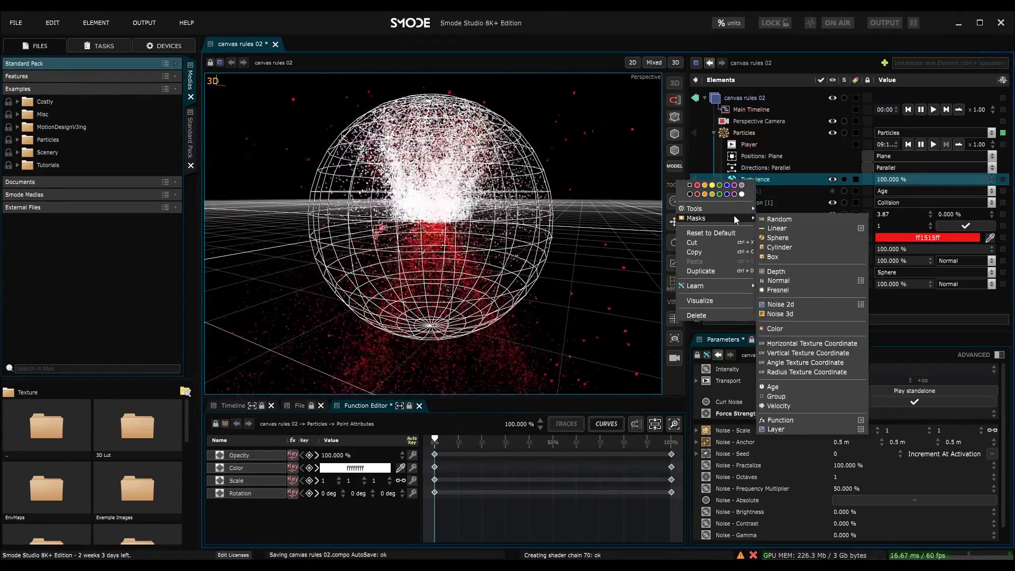
pyautogui.click(827, 399)
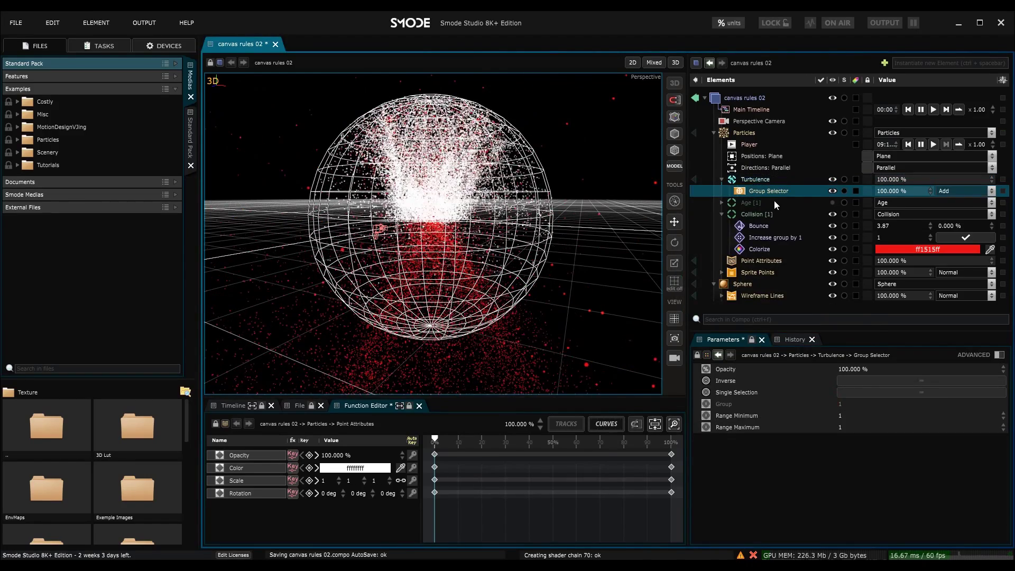
# Step: Restrict the Turbulence's group mask to a single selection of group 2 and inspect the particles around the sphere
pyautogui.click(893, 393)
pyautogui.click(849, 404)
pyautogui.write('2')
pyautogui.press('Return')
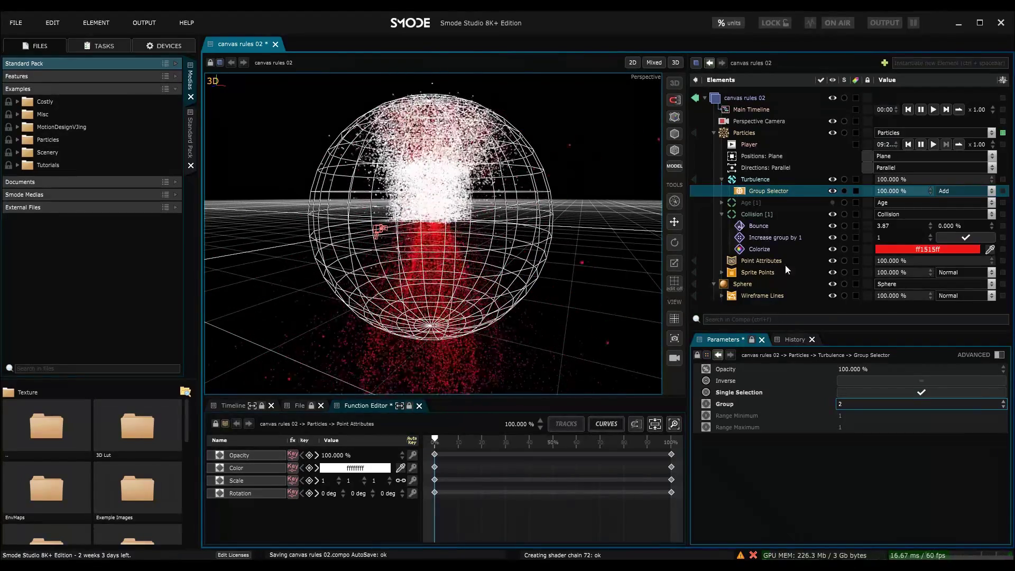
pyautogui.moveTo(518, 239); pyautogui.dragTo(485, 255)
pyautogui.scroll(3, 483, 248)
pyautogui.scroll(-4, 482, 247)
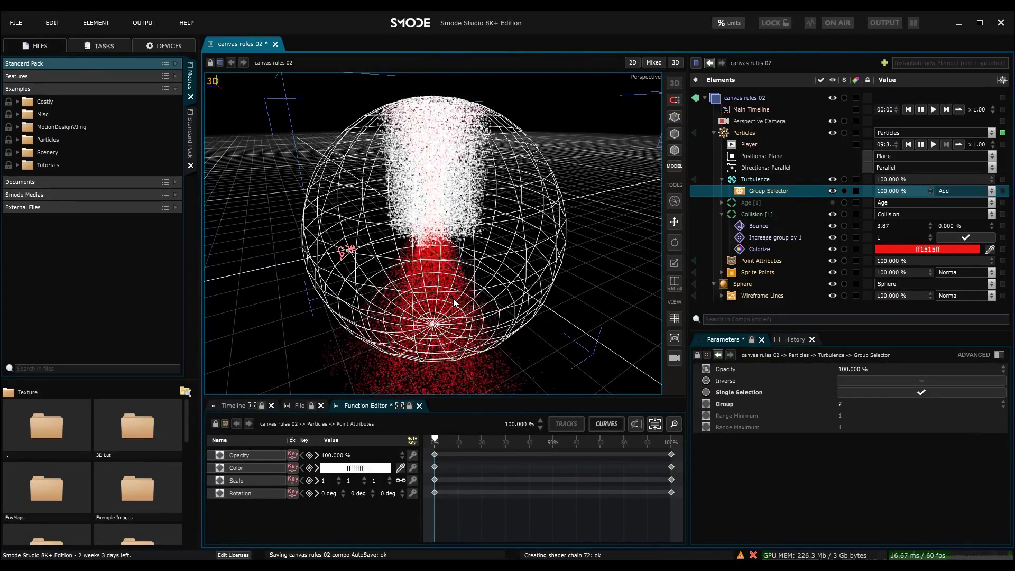
pyautogui.moveTo(452, 298); pyautogui.dragTo(480, 255)
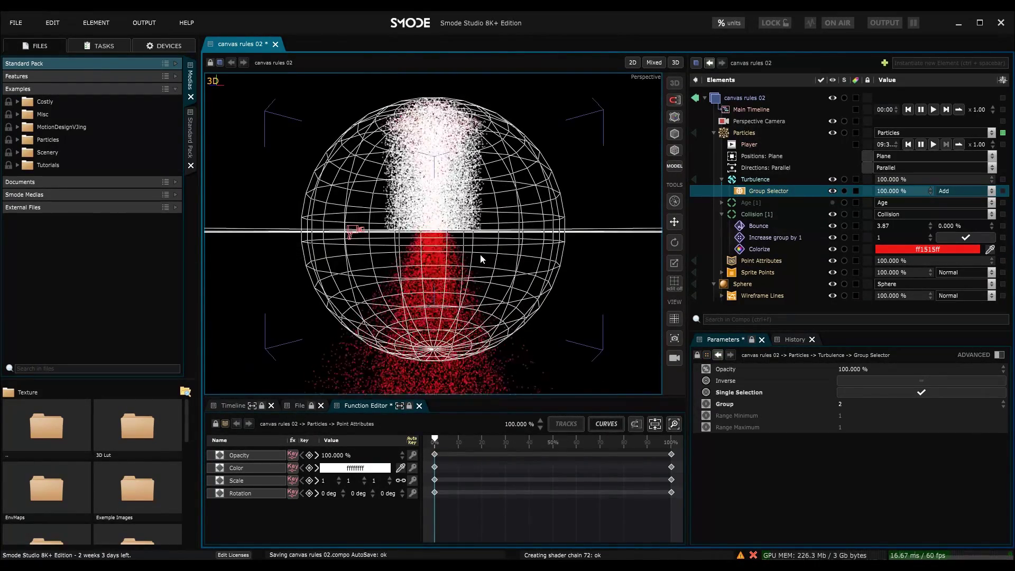
# Step: Add a 3D Transform distort modifier to the particles and set its second rotation value to about 147 degrees
pyautogui.rightClick(741, 134)
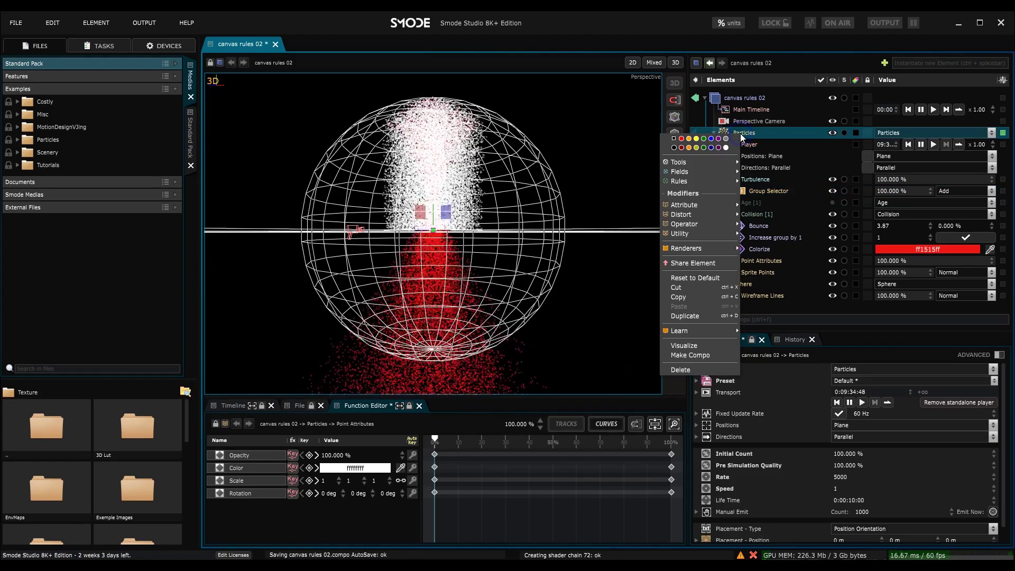
pyautogui.moveTo(716, 205)
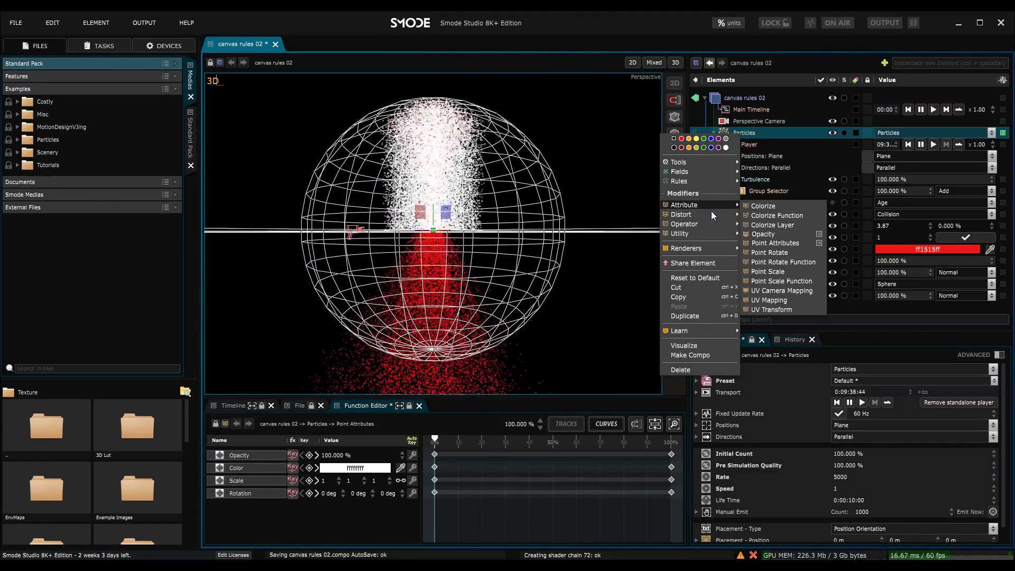
pyautogui.click(760, 216)
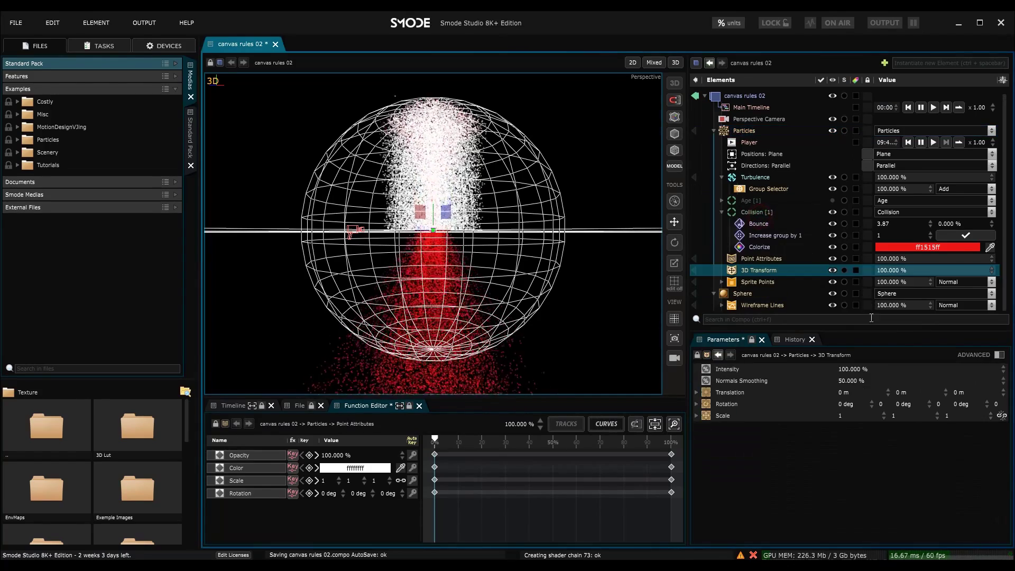
pyautogui.moveTo(905, 403); pyautogui.dragTo(905, 381)
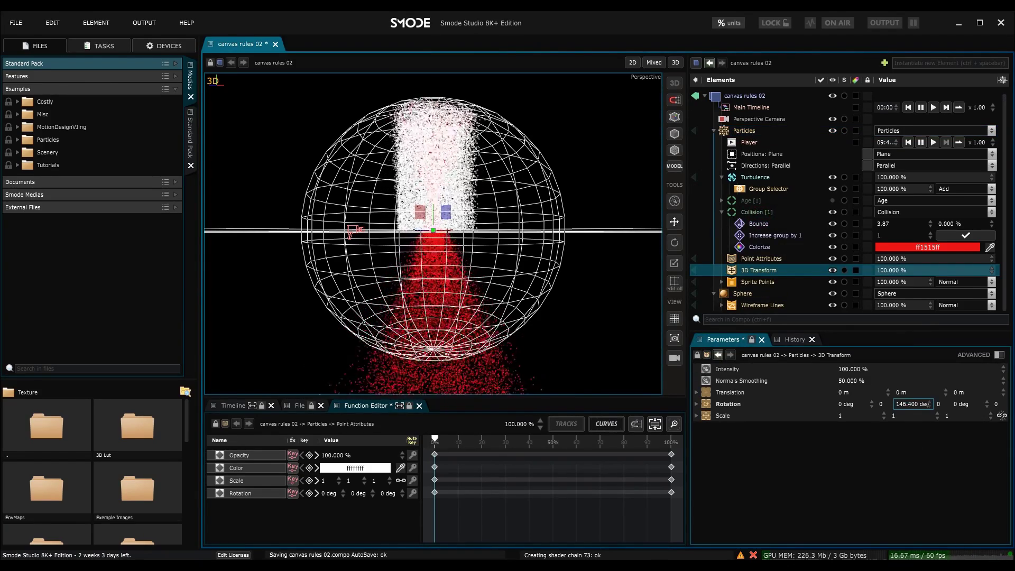
# Step: Add a Group mask to the 3D Transform and restrict it to a single selection of group 2
pyautogui.rightClick(753, 269)
pyautogui.moveTo(708, 307)
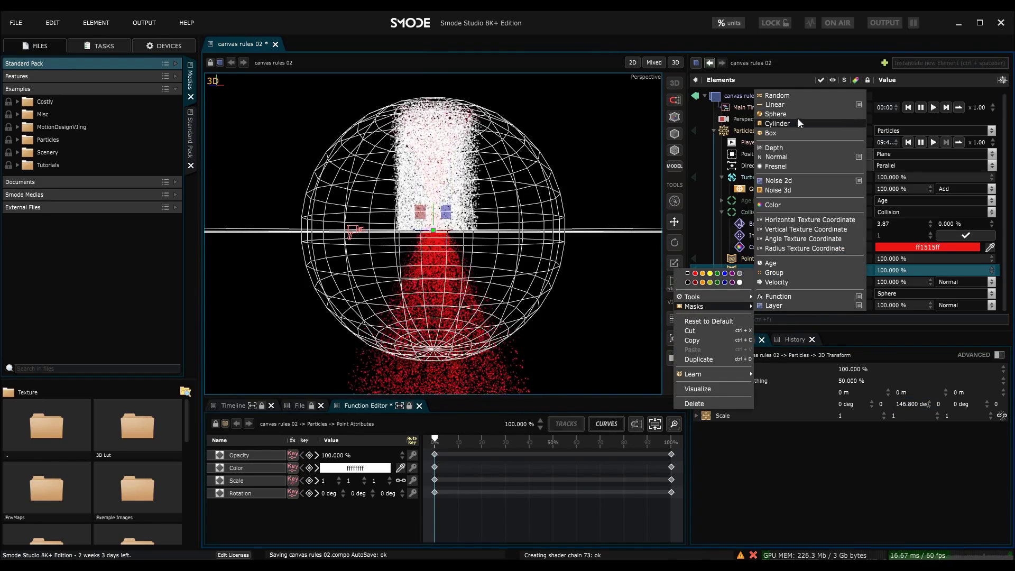
pyautogui.click(787, 274)
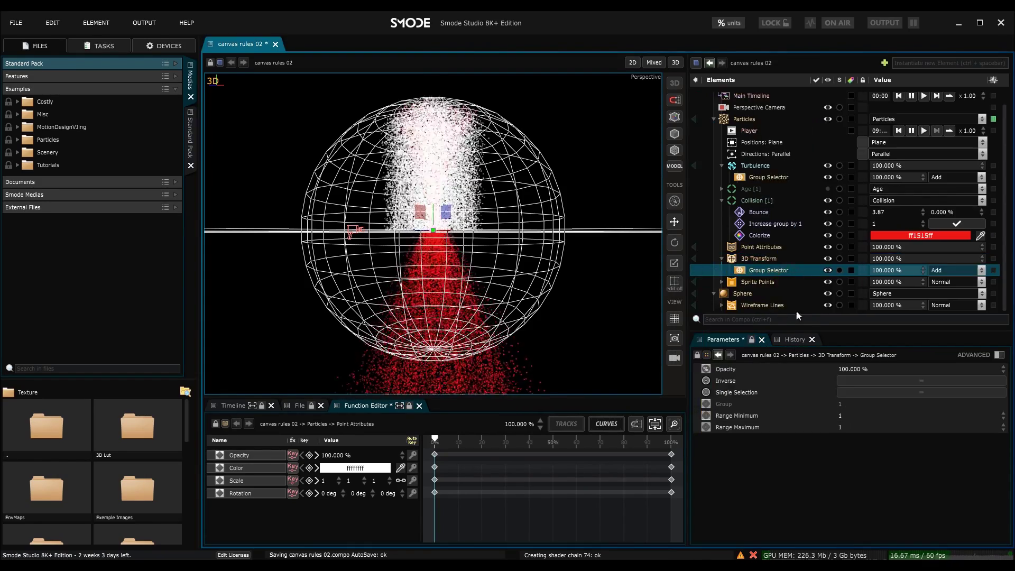
pyautogui.click(846, 405)
pyautogui.write('2')
pyautogui.press('Return')
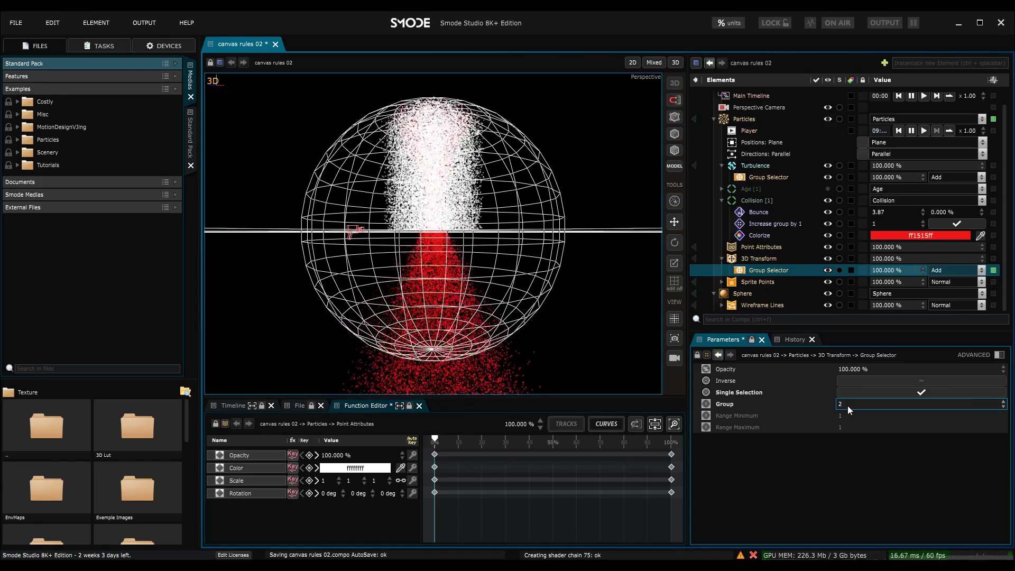
pyautogui.click(868, 394)
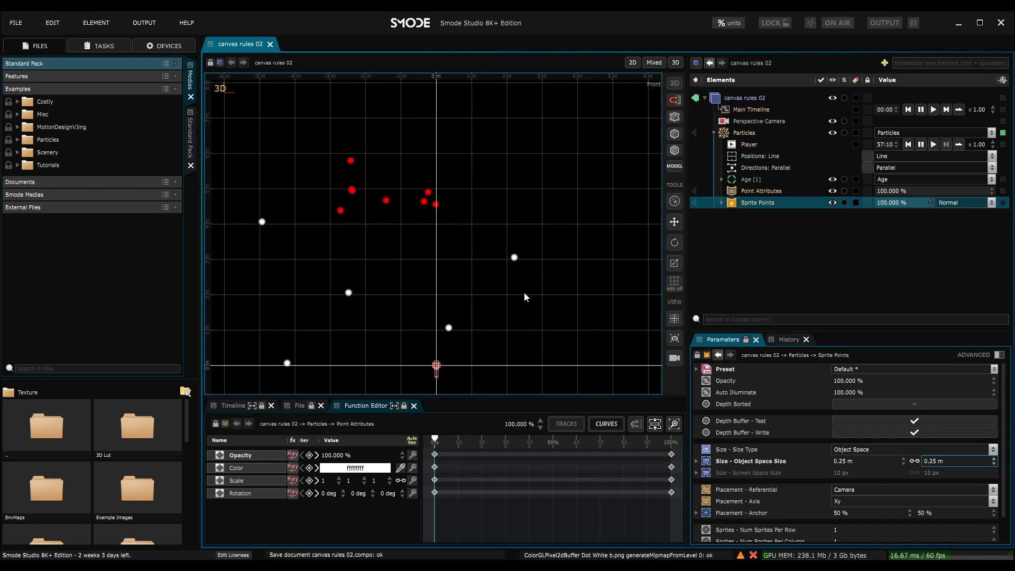
# Step: Add an Emit Particles operator modifier to the Particles element
pyautogui.click(744, 134)
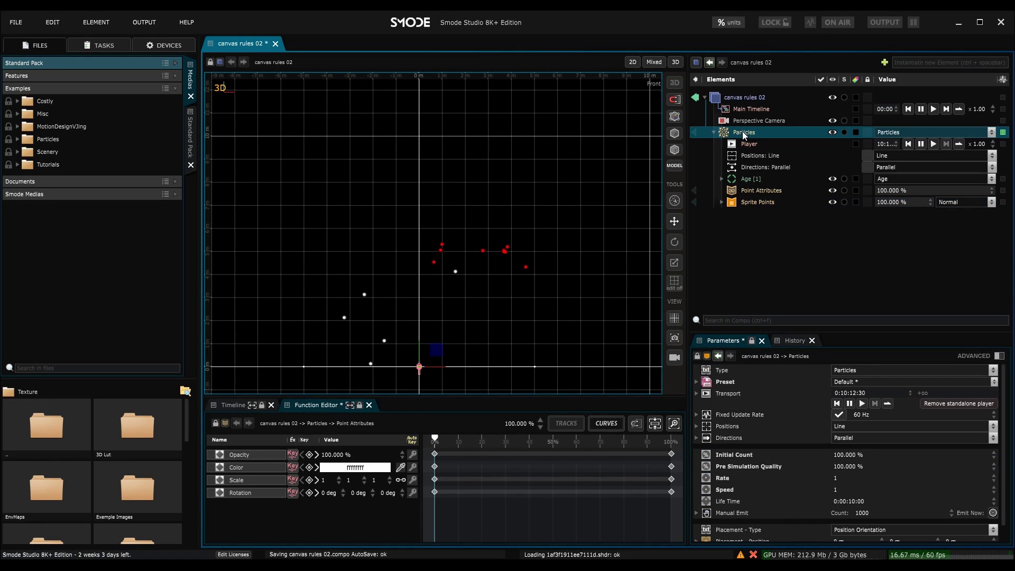
pyautogui.rightClick(744, 133)
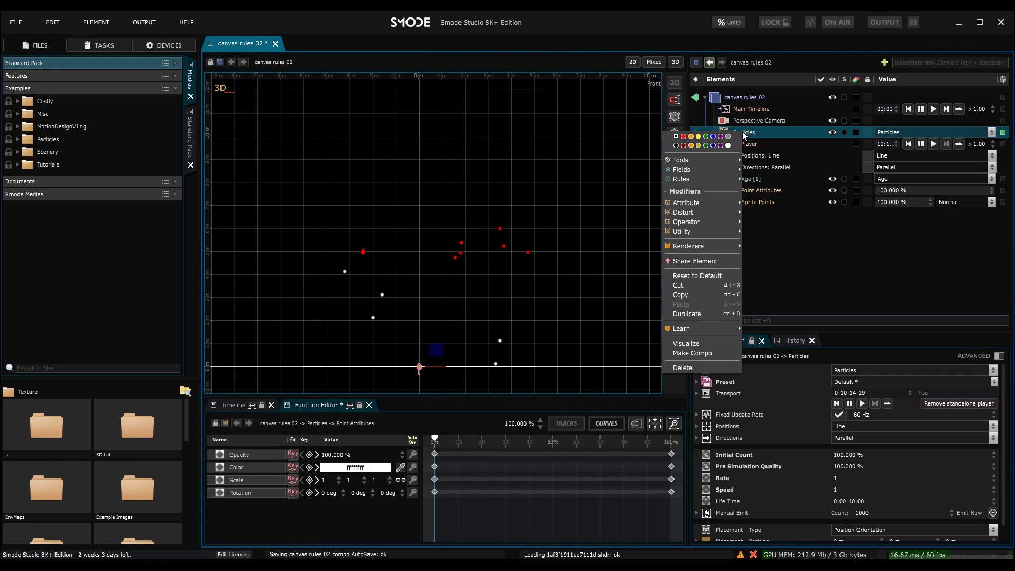
pyautogui.moveTo(721, 222)
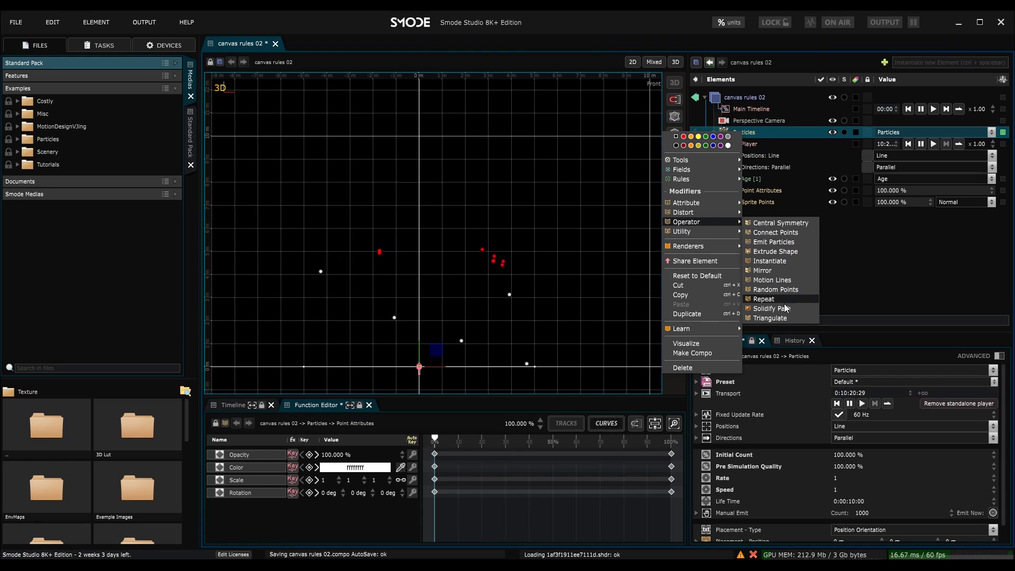
pyautogui.click(776, 242)
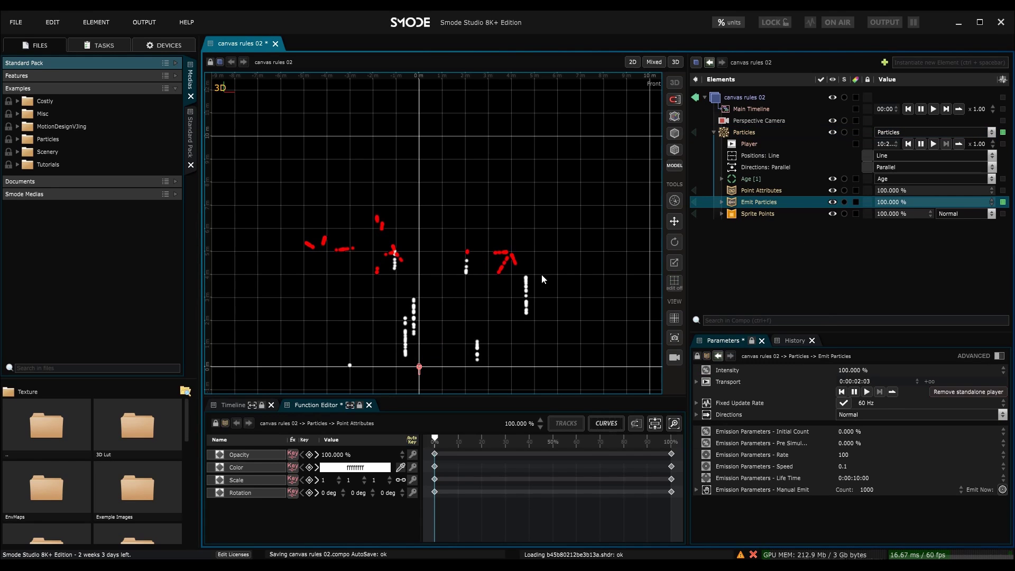
pyautogui.scroll(1, 520, 299)
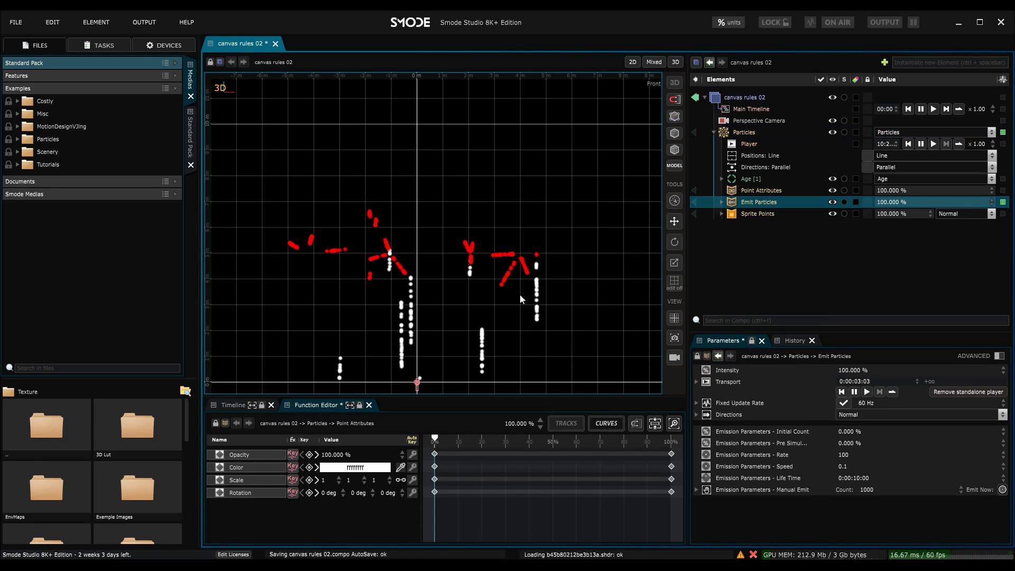
# Step: Examine the Emit Particles modifier's contents and the Age rule's Emit action with its parameters
pyautogui.click(741, 133)
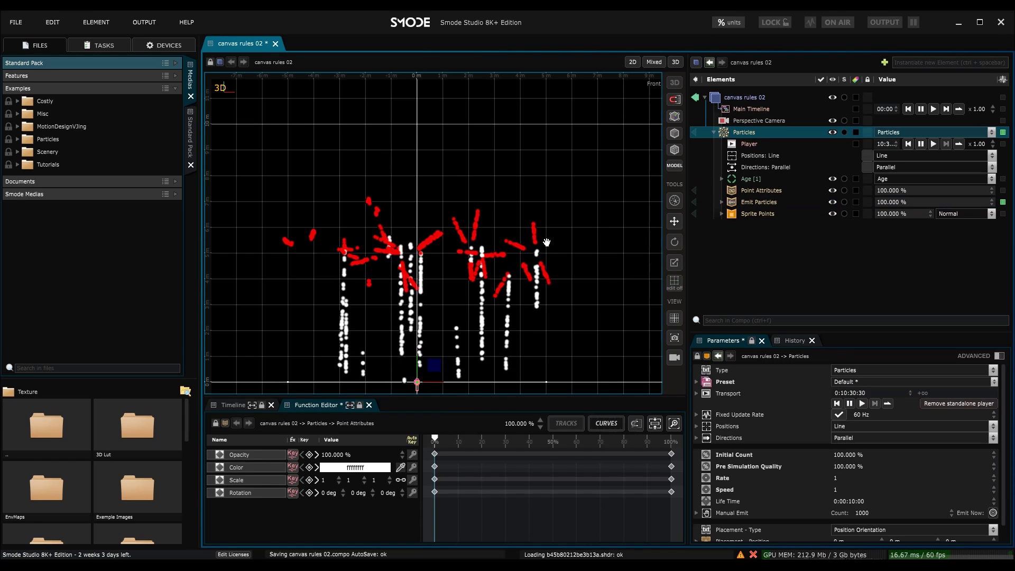
pyautogui.click(722, 202)
pyautogui.click(751, 203)
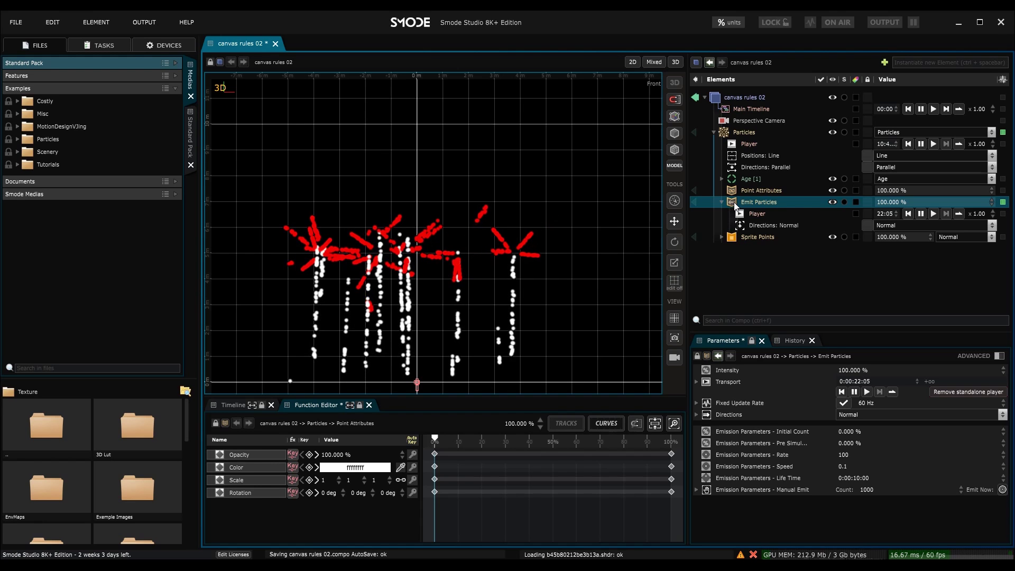
pyautogui.click(722, 179)
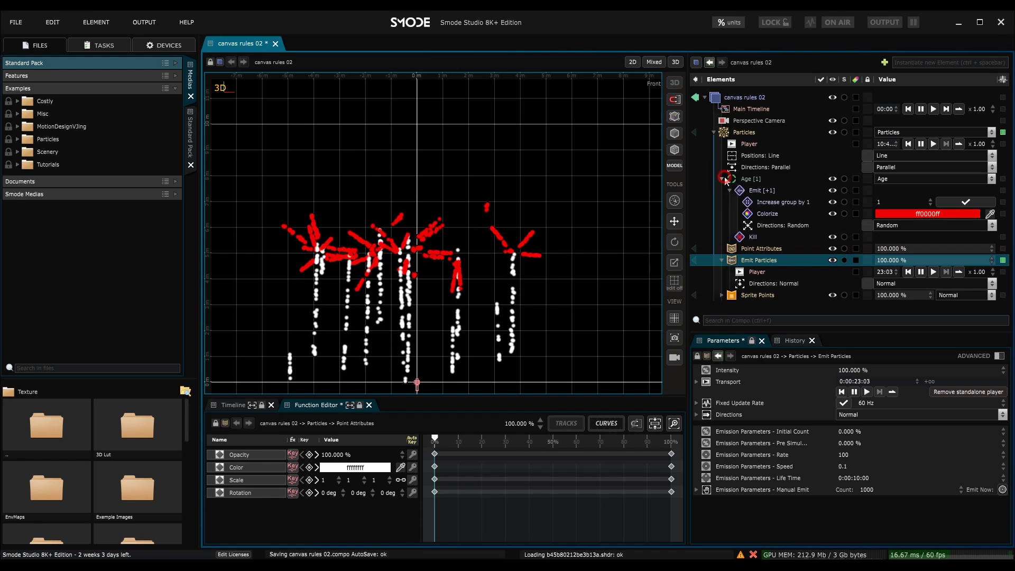
pyautogui.click(765, 191)
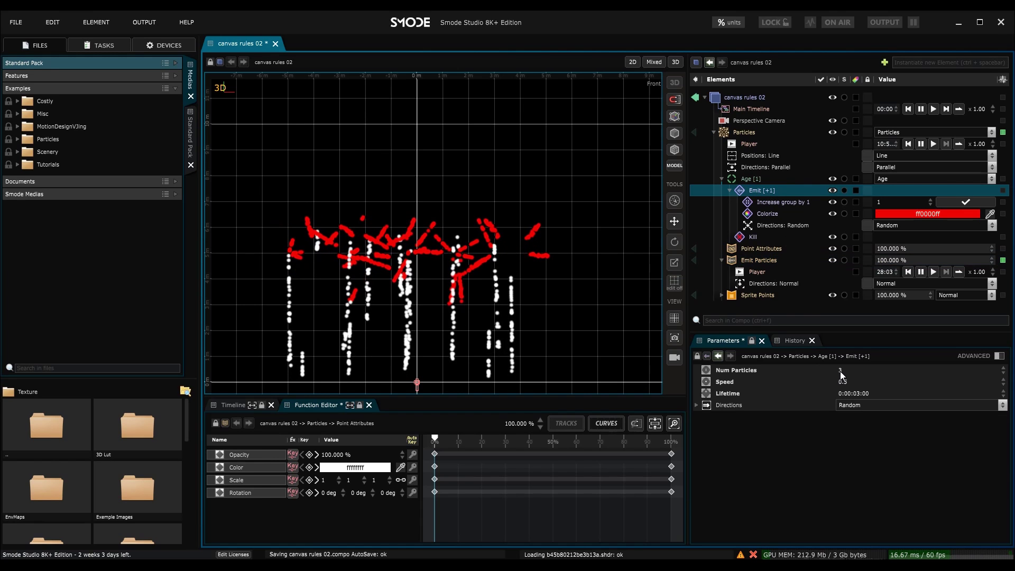
pyautogui.click(731, 191)
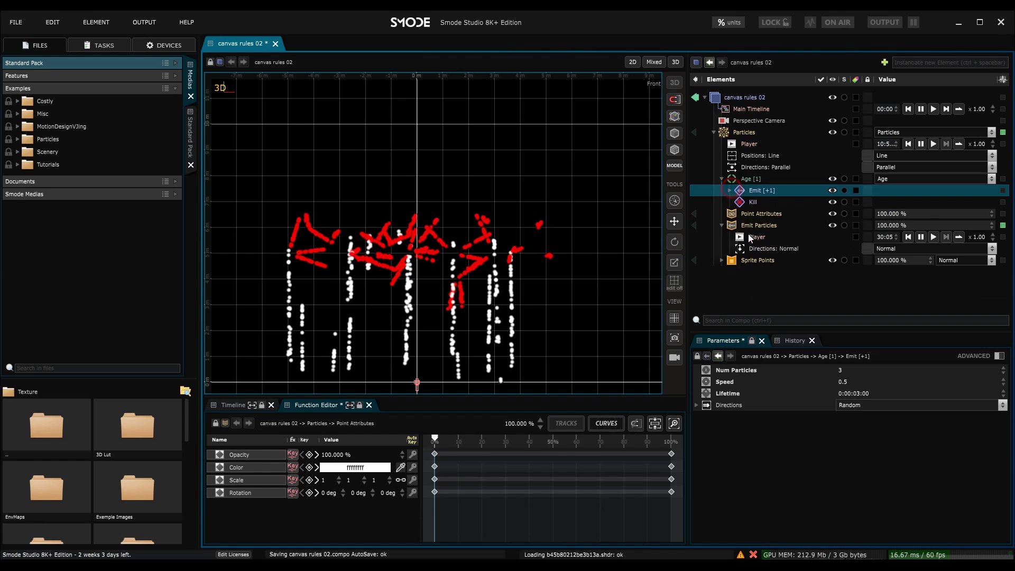
# Step: Set the Emit Particles emission rate to 10000 and the Sprite Points object space size to about 0.11 m
pyautogui.click(748, 227)
pyautogui.click(777, 453)
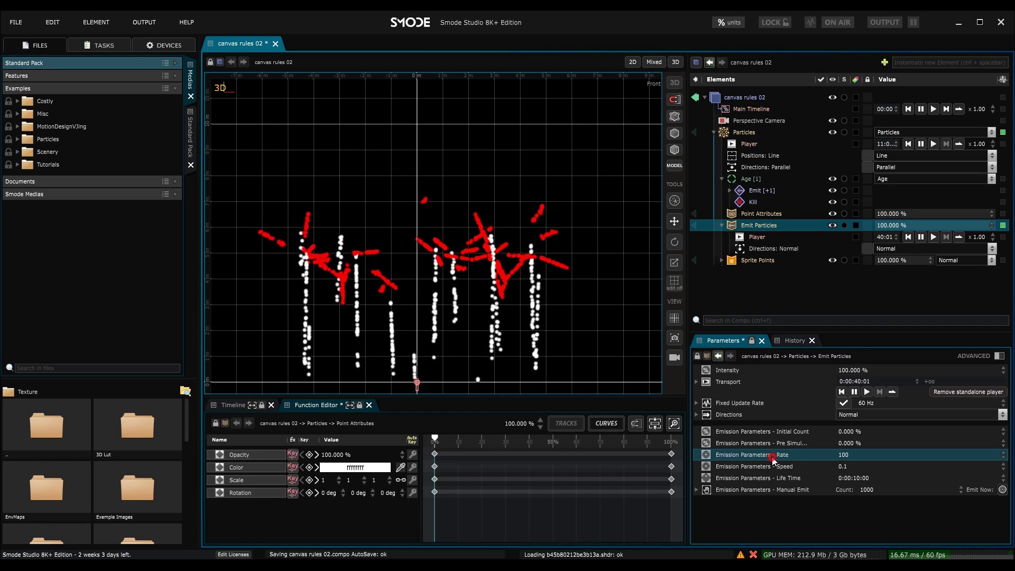
pyautogui.doubleClick(847, 456)
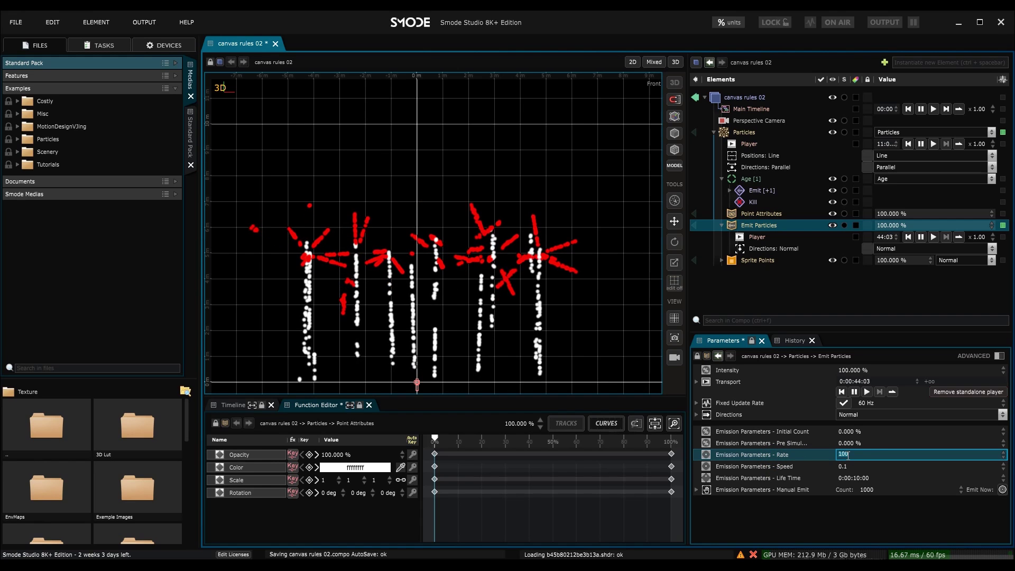
pyautogui.write('10000')
pyautogui.press('Return')
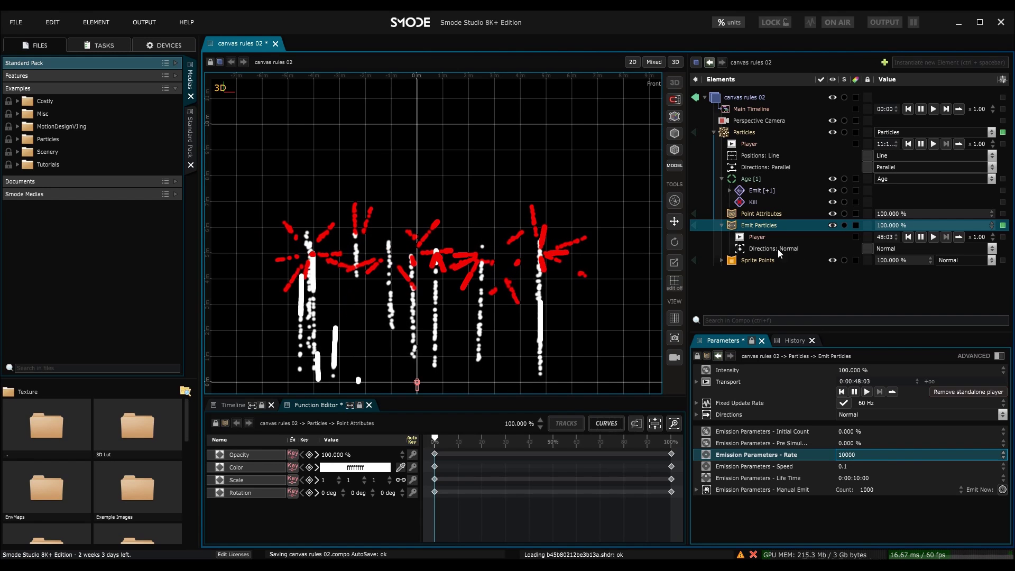
pyautogui.click(764, 260)
pyautogui.doubleClick(936, 462)
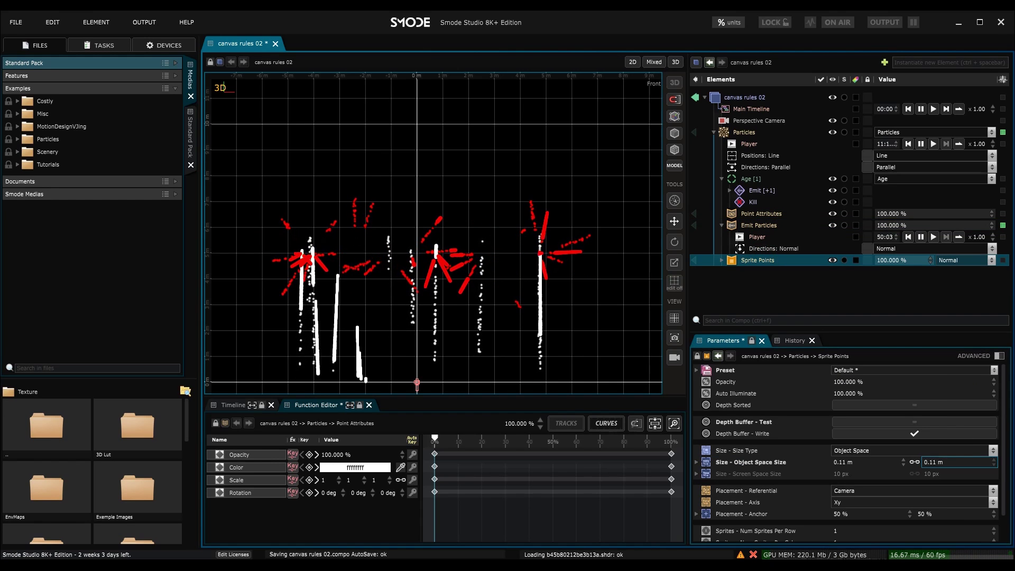
# Step: Review the Age rule against the Emit Particles modifier, and save the composition
pyautogui.click(745, 226)
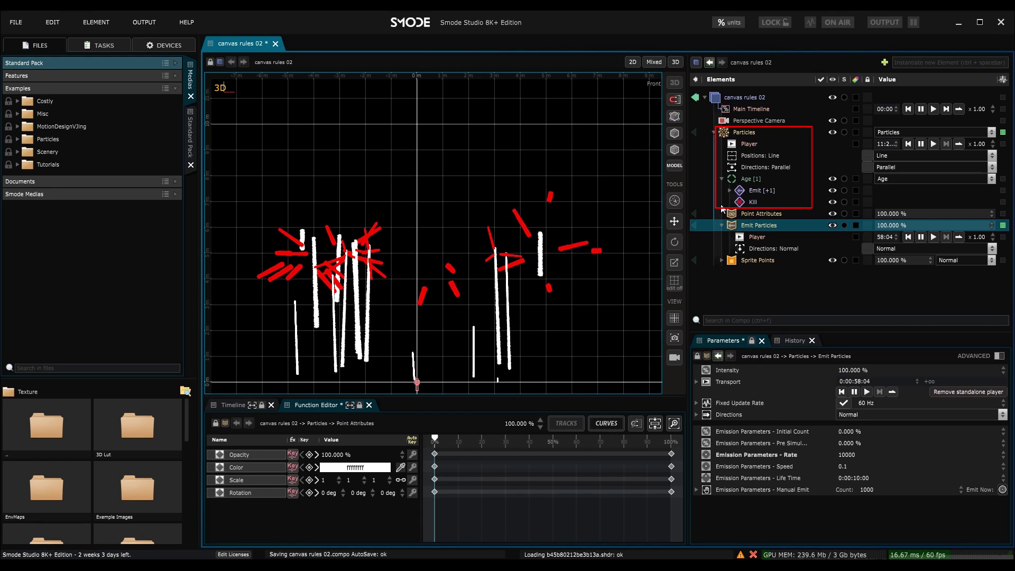
pyautogui.click(720, 180)
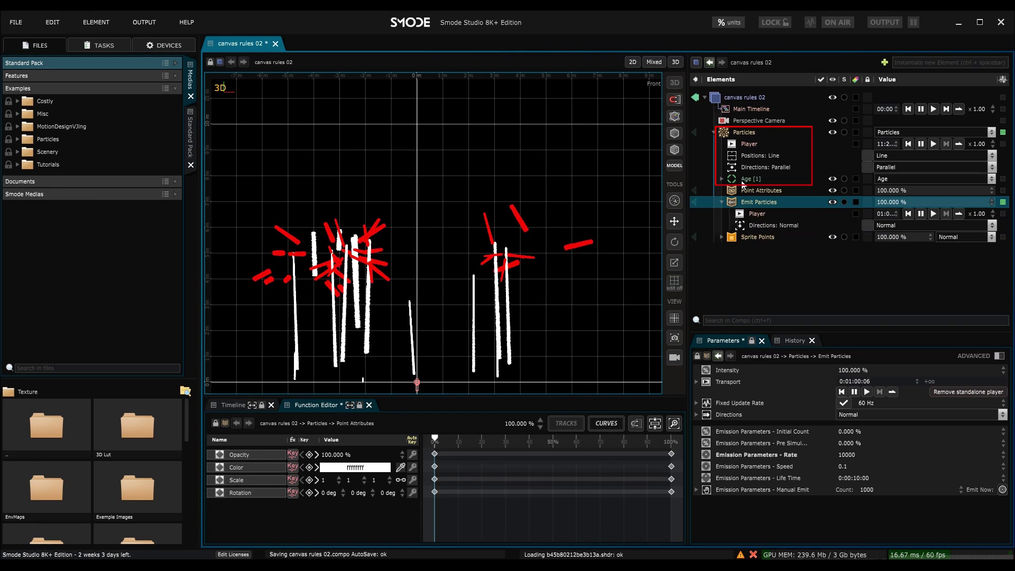
pyautogui.click(743, 181)
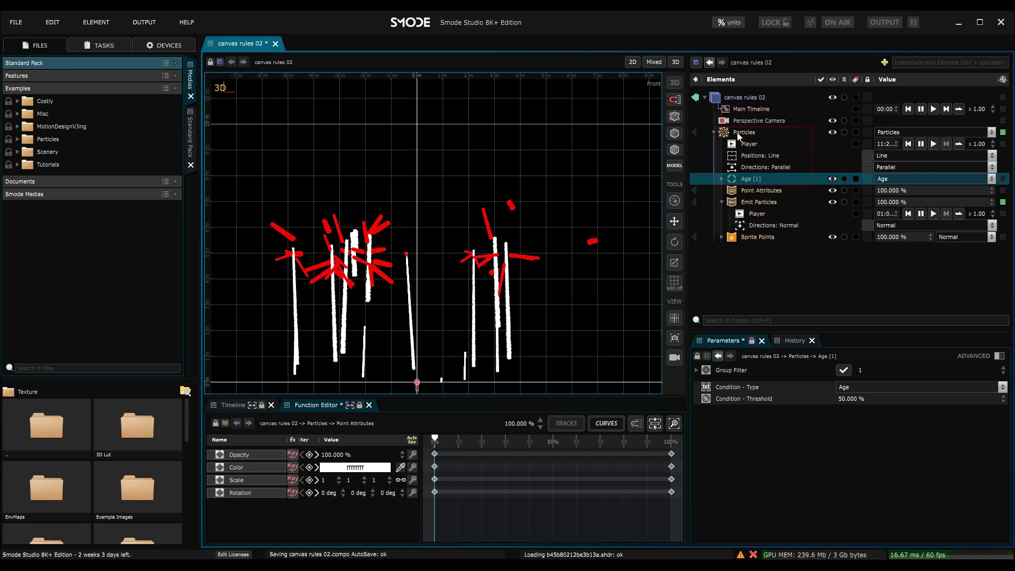
pyautogui.click(740, 203)
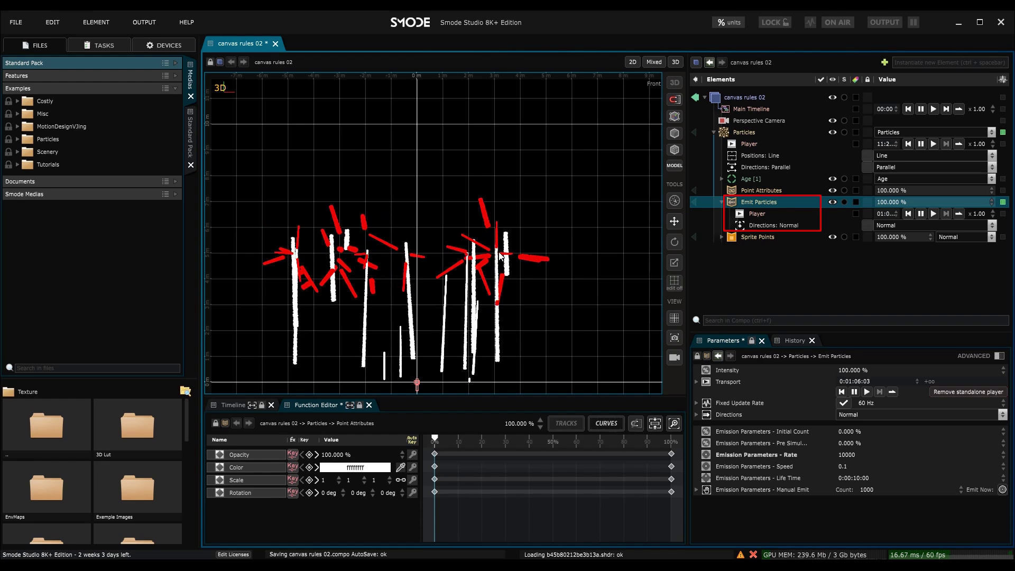
pyautogui.hotkey('ctrl', 's')
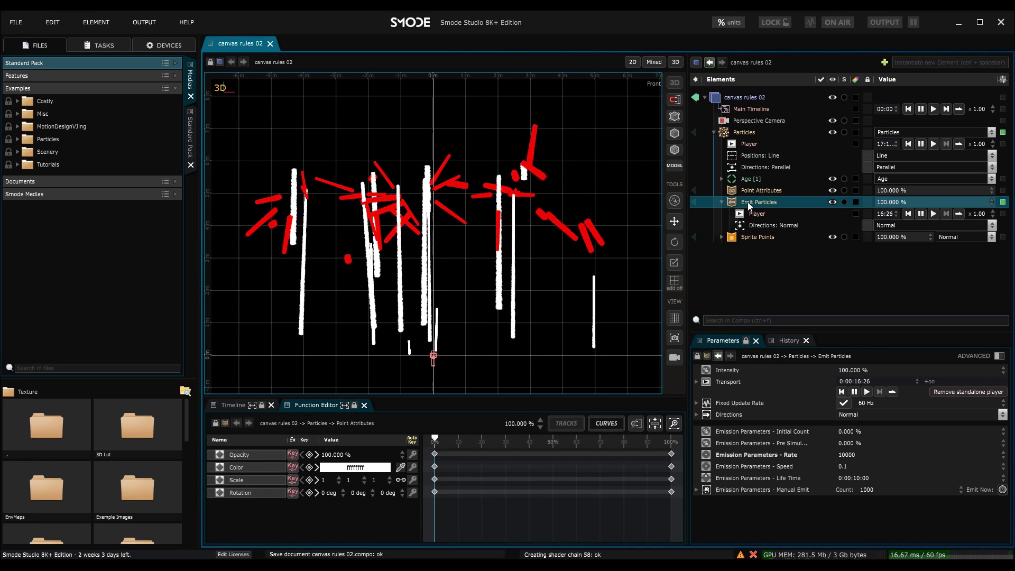
# Step: Add a Turbulence field to the Emit Particles modifier
pyautogui.click(742, 133)
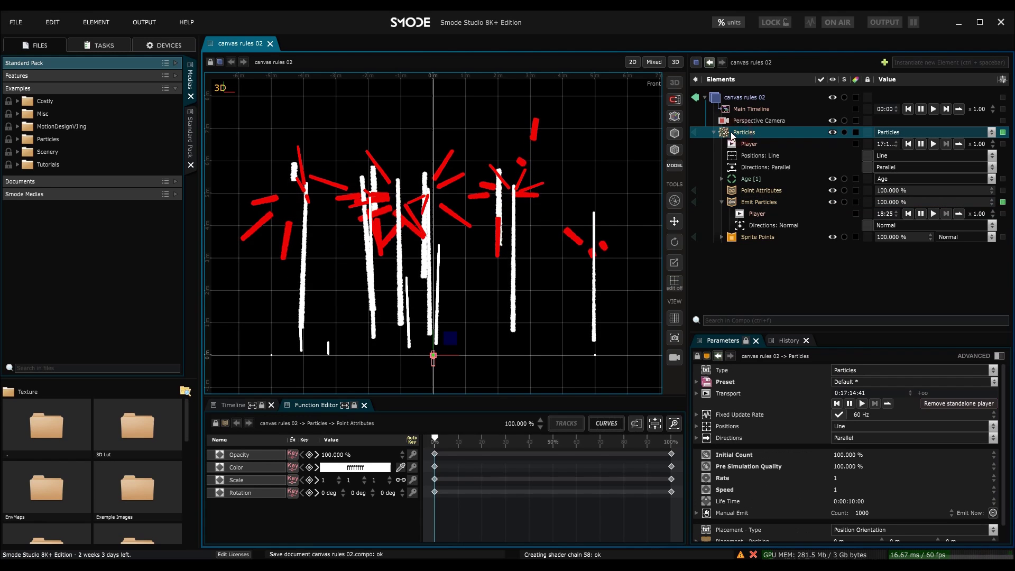
pyautogui.click(734, 205)
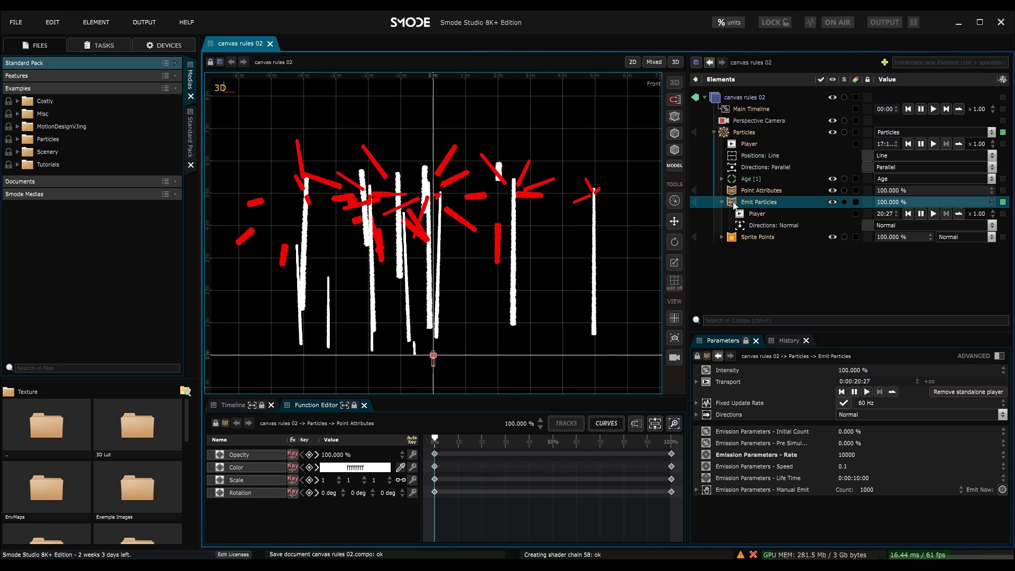
pyautogui.rightClick(734, 204)
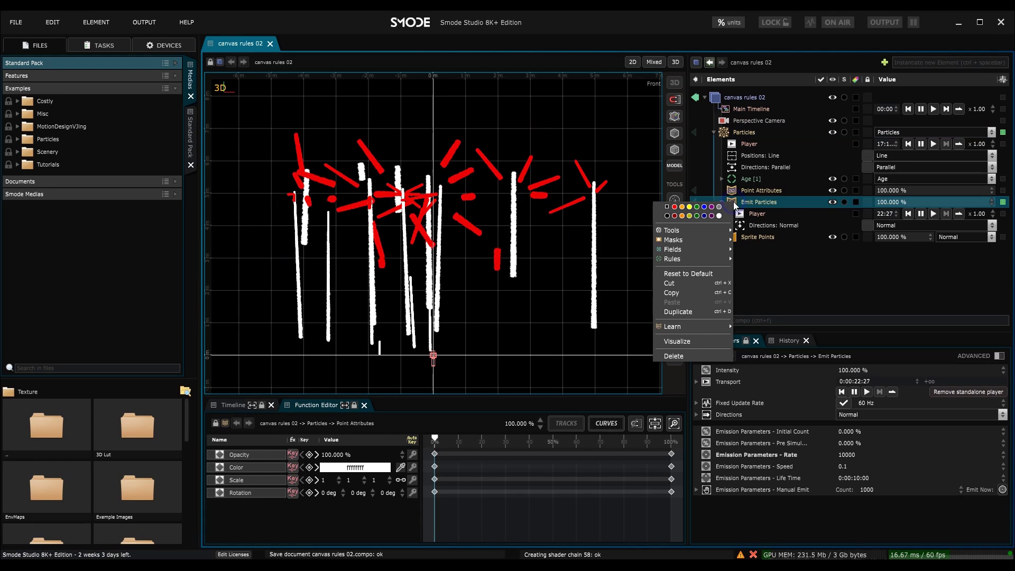
pyautogui.moveTo(702, 251)
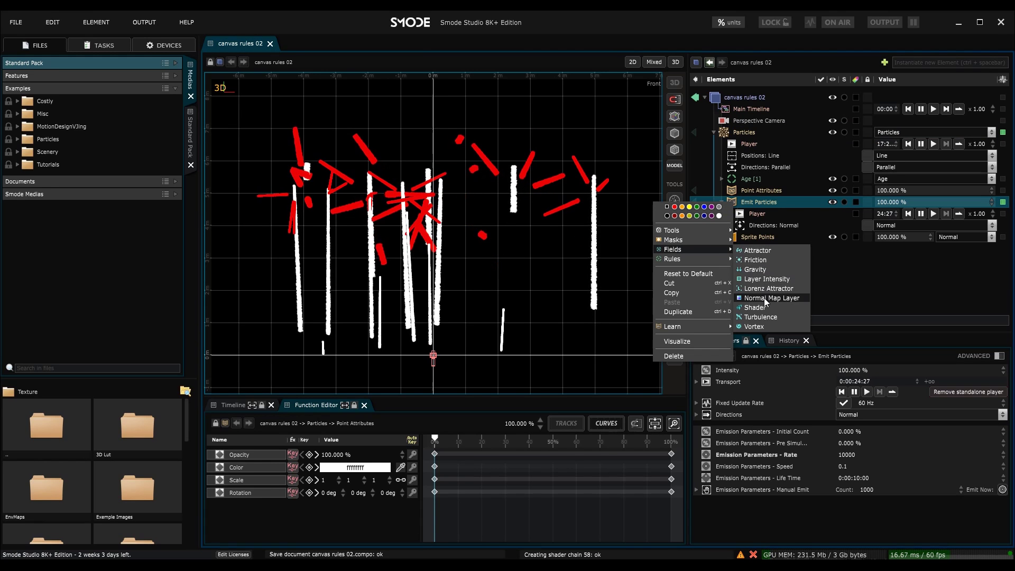
pyautogui.click(765, 318)
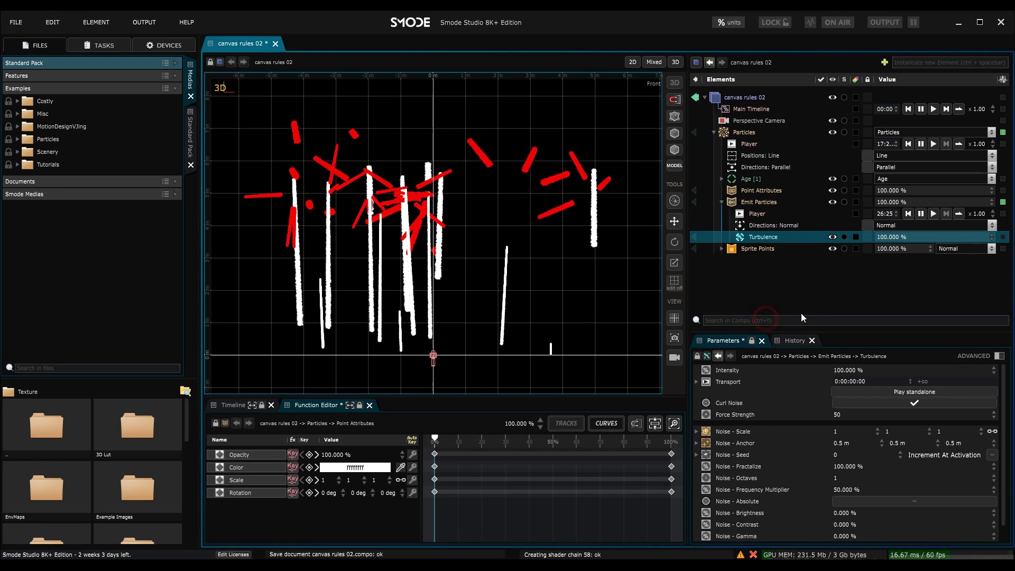
# Step: Set the Turbulence field's force strength to 20 and its noise scale to 0.2 on all axes
pyautogui.click(842, 415)
pyautogui.write('20')
pyautogui.click(844, 431)
pyautogui.write('0.2')
pyautogui.press('Return')
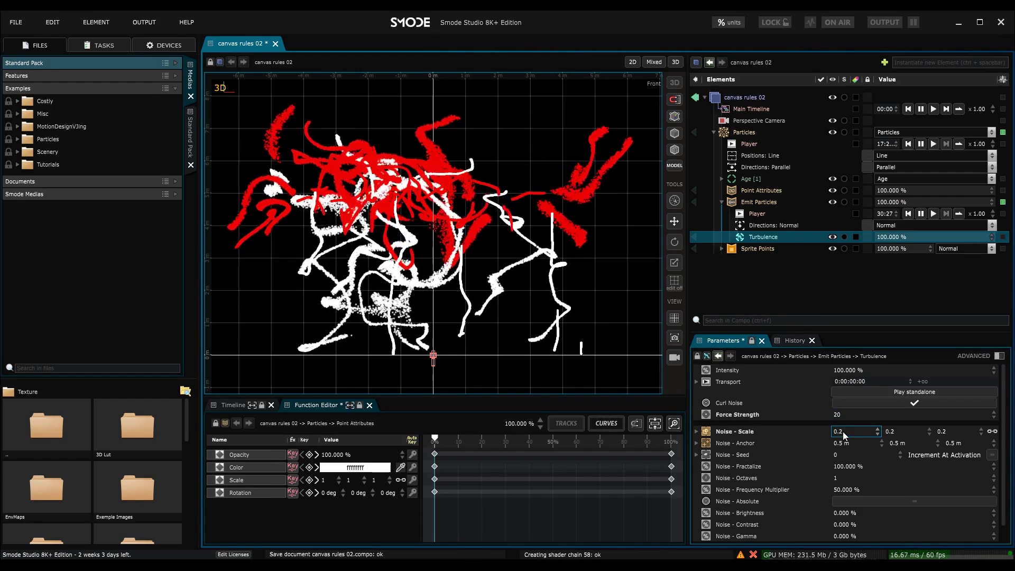
# Step: Add an Age mask to the Turbulence field and restart the Emit Particles simulation
pyautogui.rightClick(737, 239)
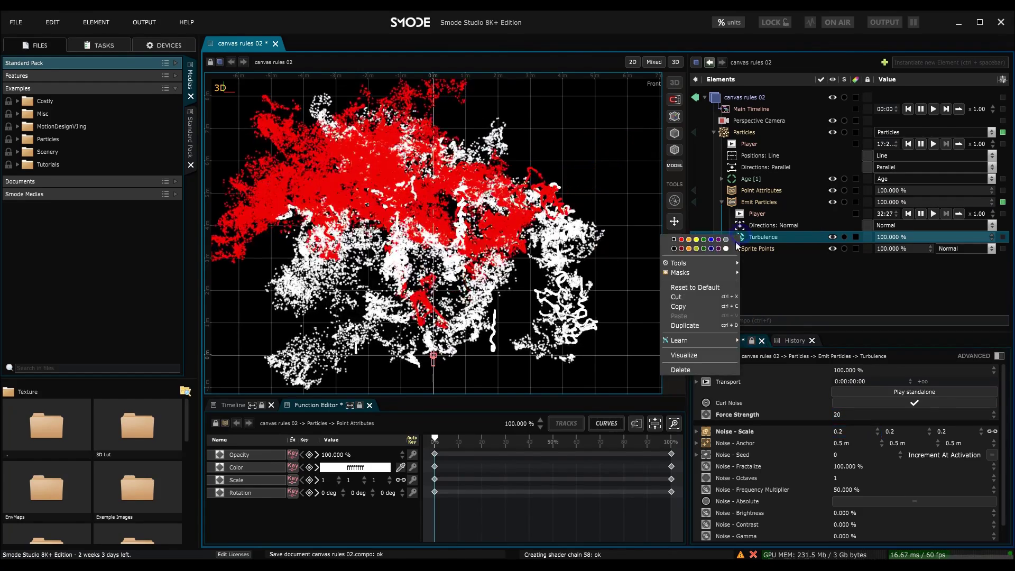
pyautogui.moveTo(703, 272)
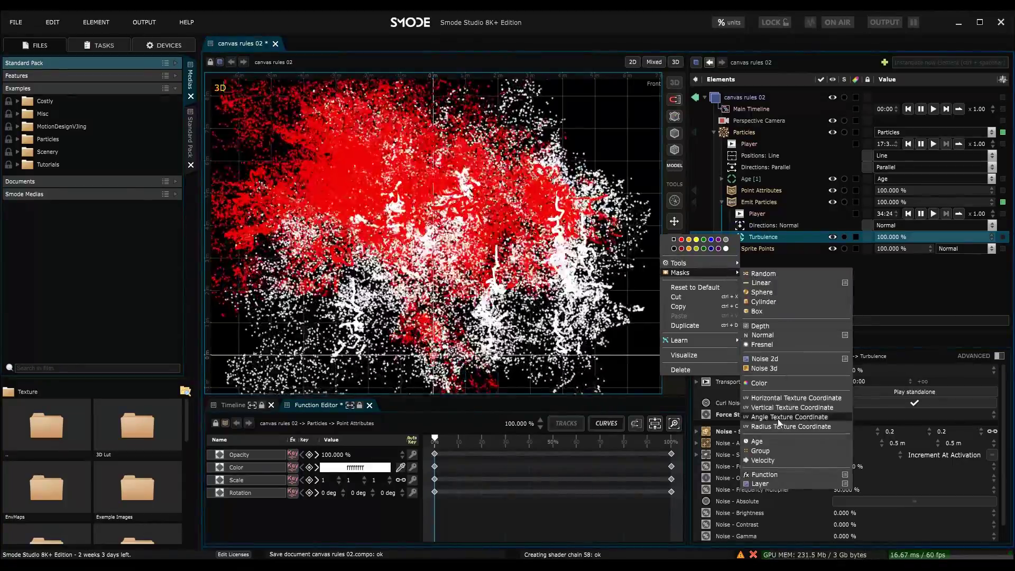
pyautogui.click(757, 440)
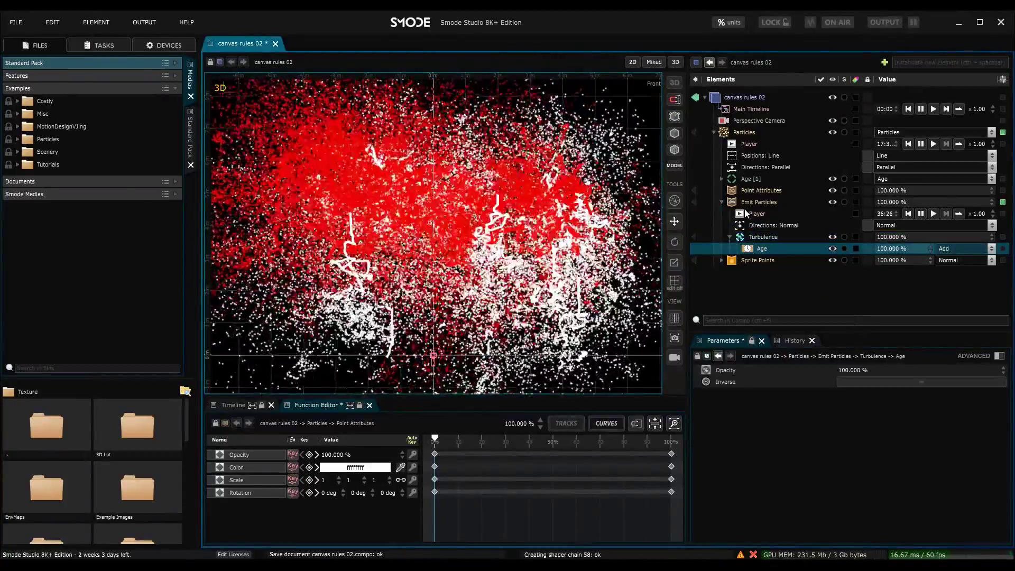
pyautogui.click(746, 202)
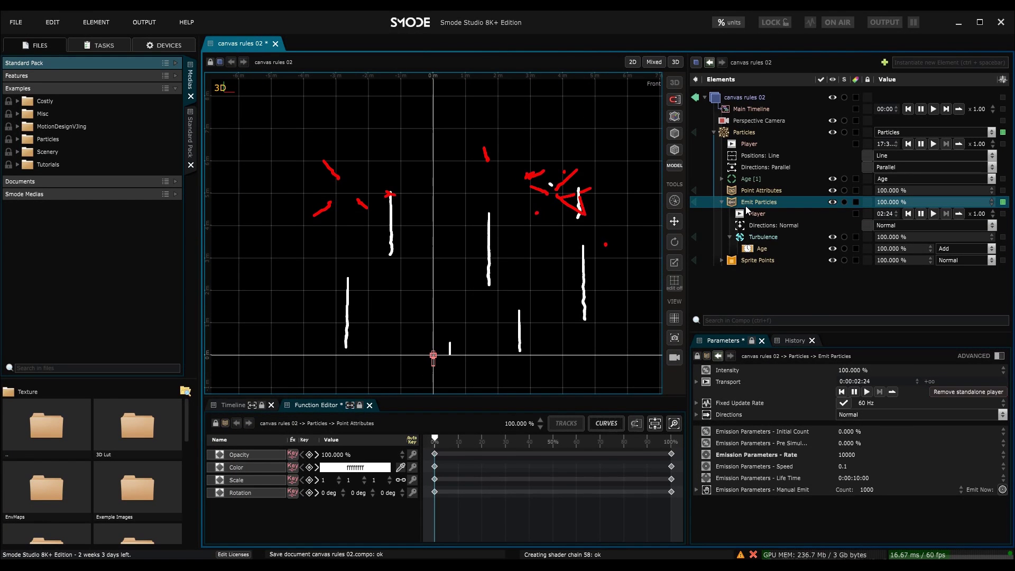
# Step: Set the Sprite Points object space size to 0.02 m
pyautogui.click(748, 261)
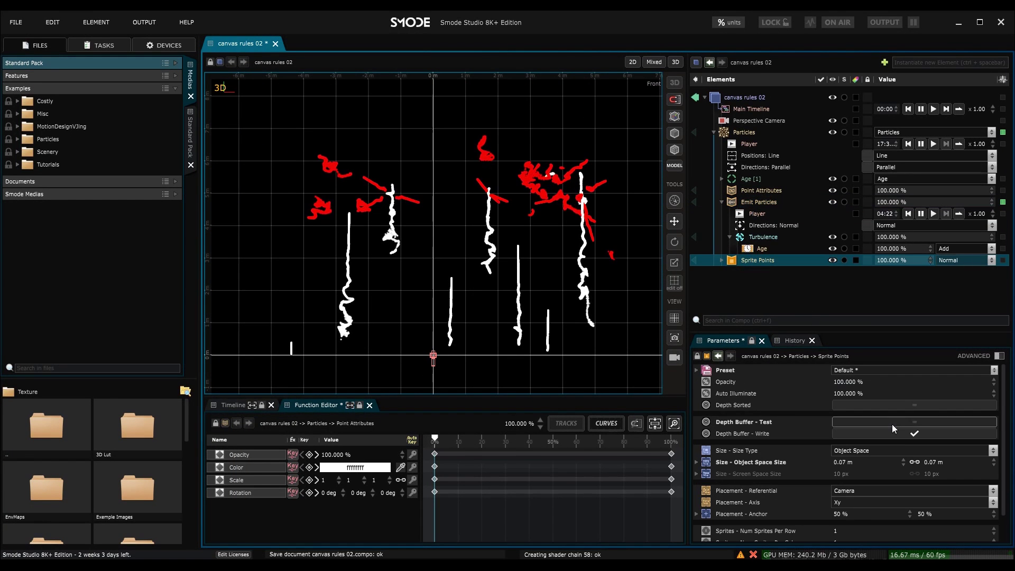
pyautogui.doubleClick(931, 463)
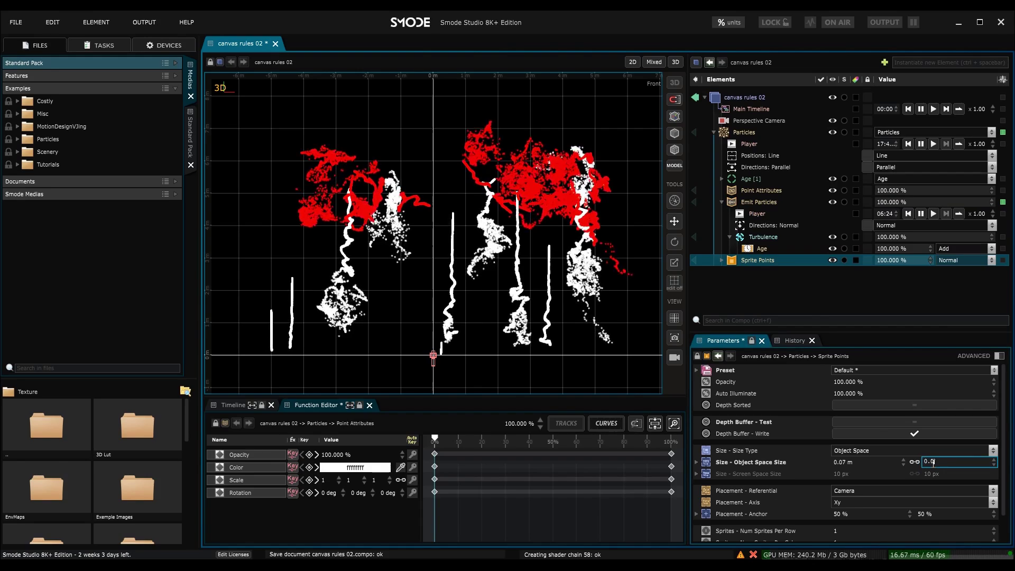
pyautogui.press('Return')
pyautogui.doubleClick(938, 464)
pyautogui.write('0.02')
pyautogui.press('Return')
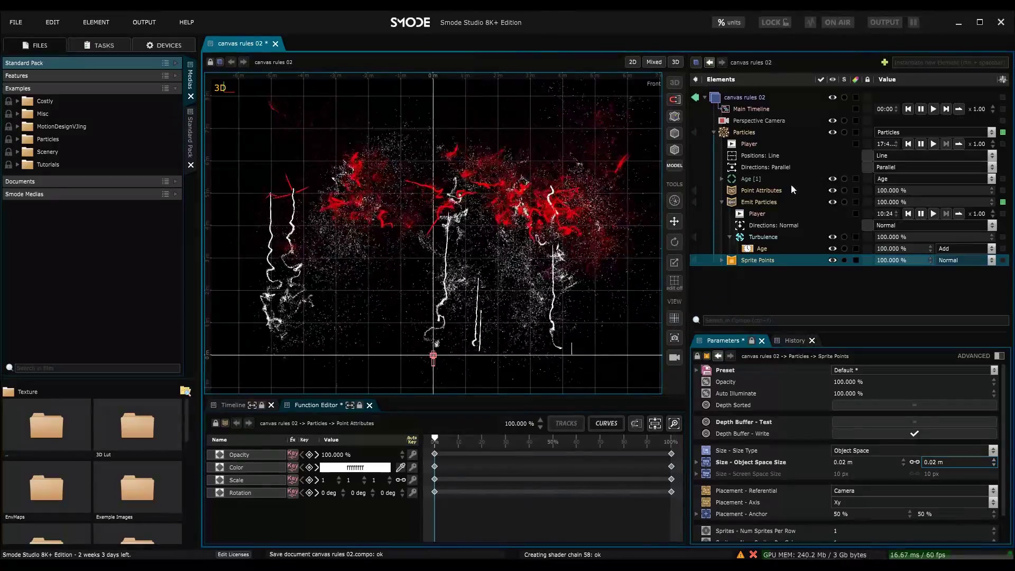
# Step: Set the Emit Particles modifier's particle life time to 5 seconds and restart its simulation
pyautogui.click(747, 203)
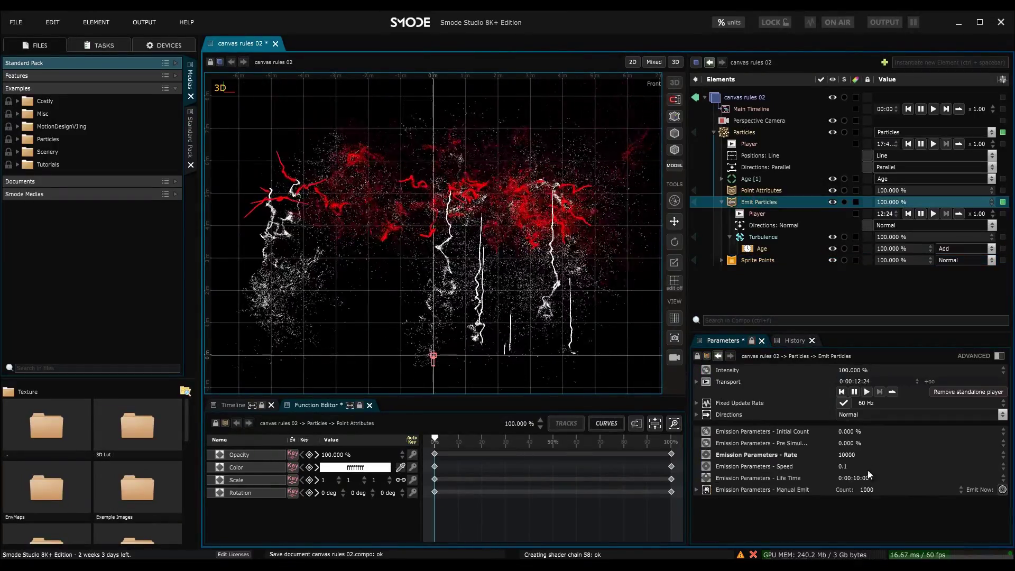
pyautogui.doubleClick(870, 478)
pyautogui.write('5')
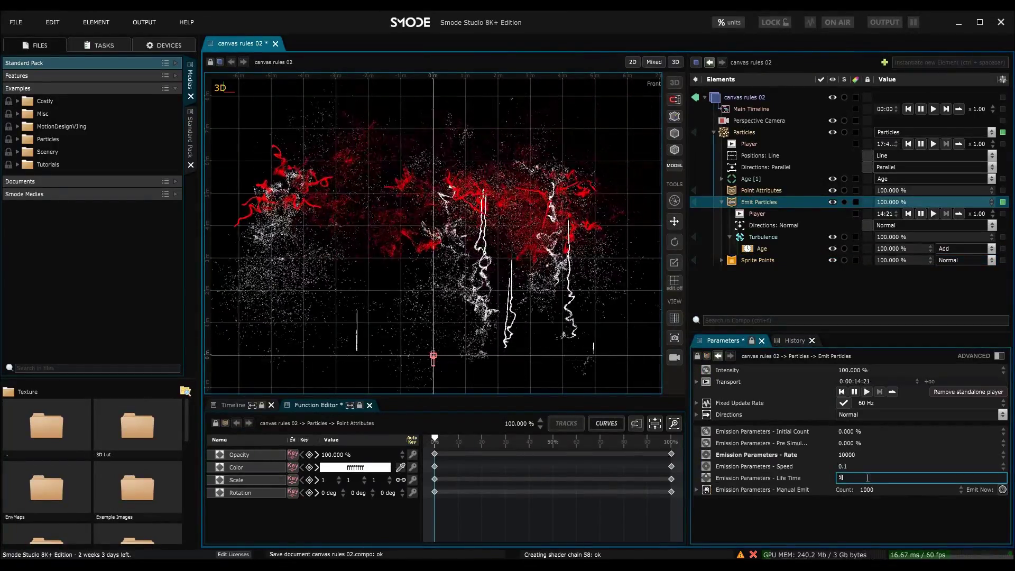
pyautogui.click(757, 204)
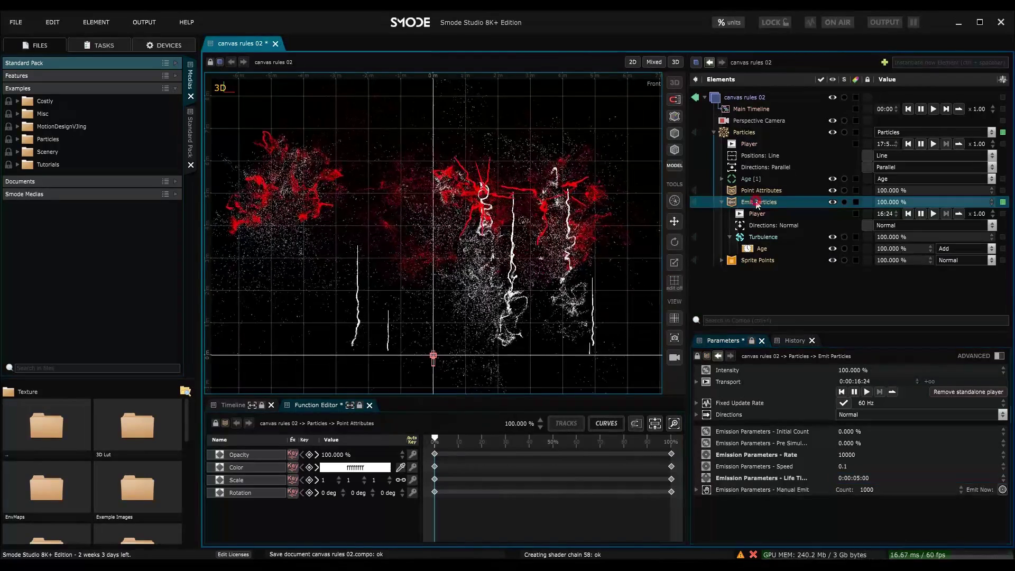
pyautogui.press('BackSpace')
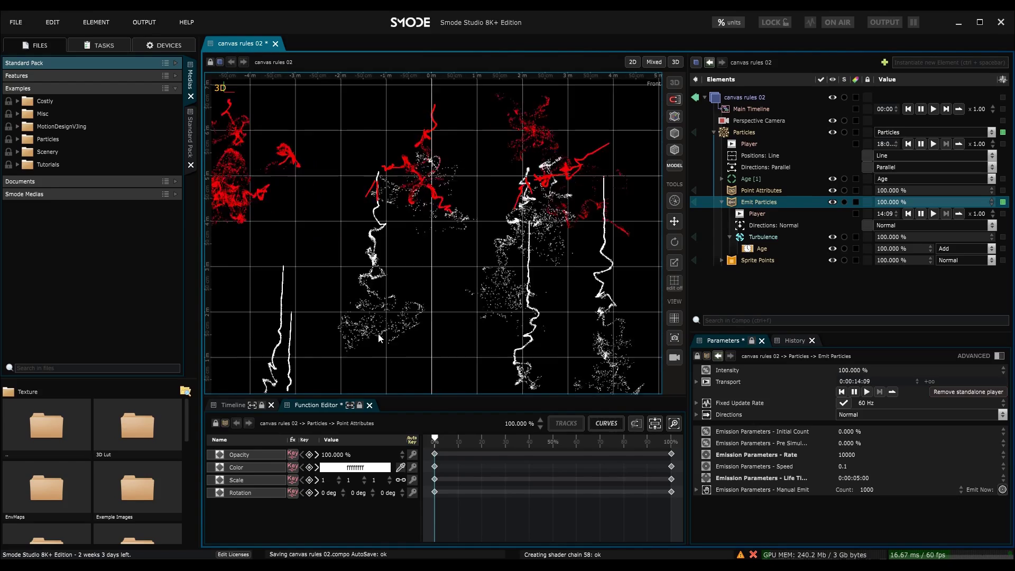
# Step: Group the Sprite Points renderer and move the Emit Particles modifier into that group above it
pyautogui.scroll(-3, 440, 294)
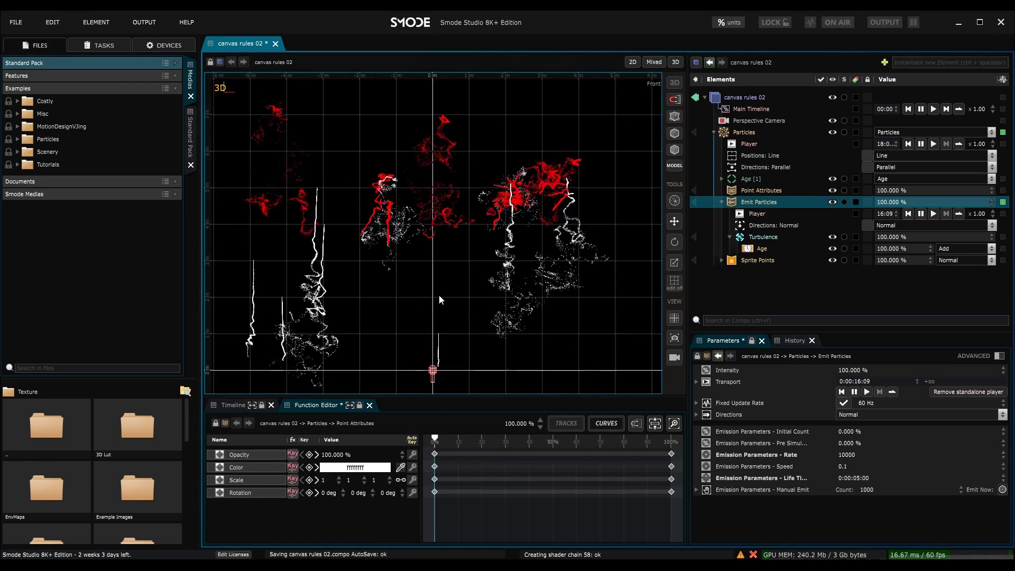
pyautogui.scroll(2, 443, 298)
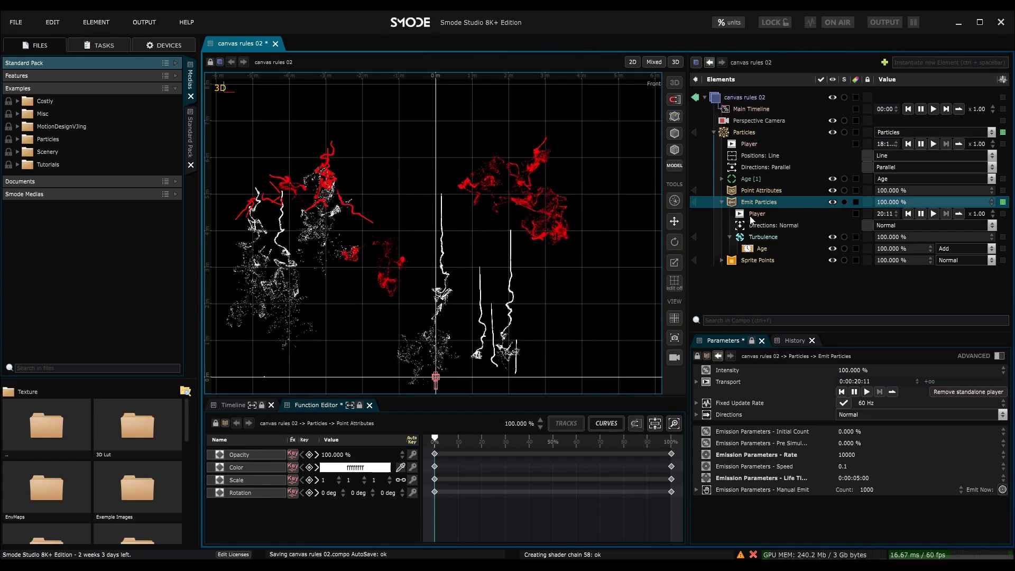
pyautogui.click(722, 202)
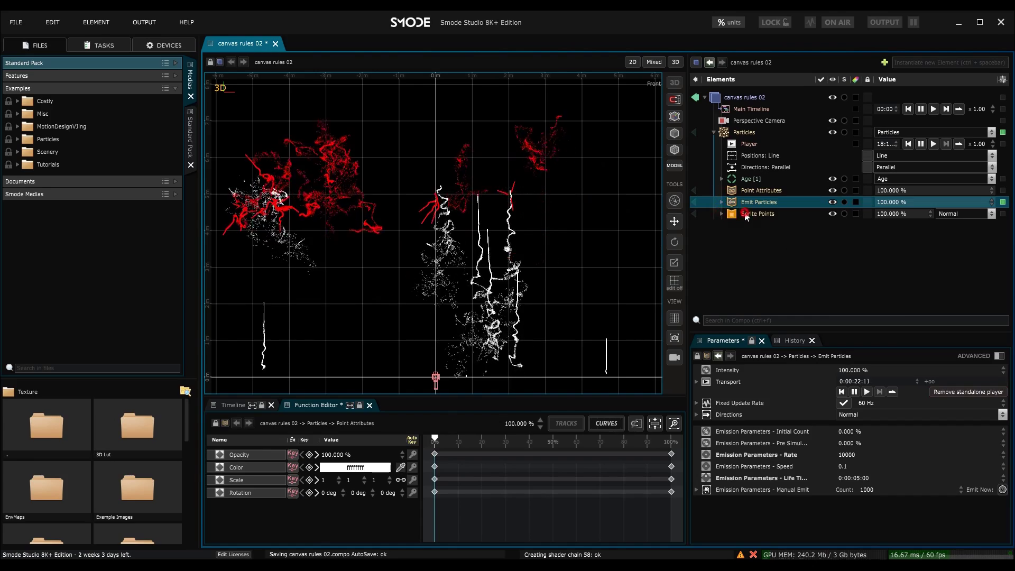
pyautogui.click(747, 214)
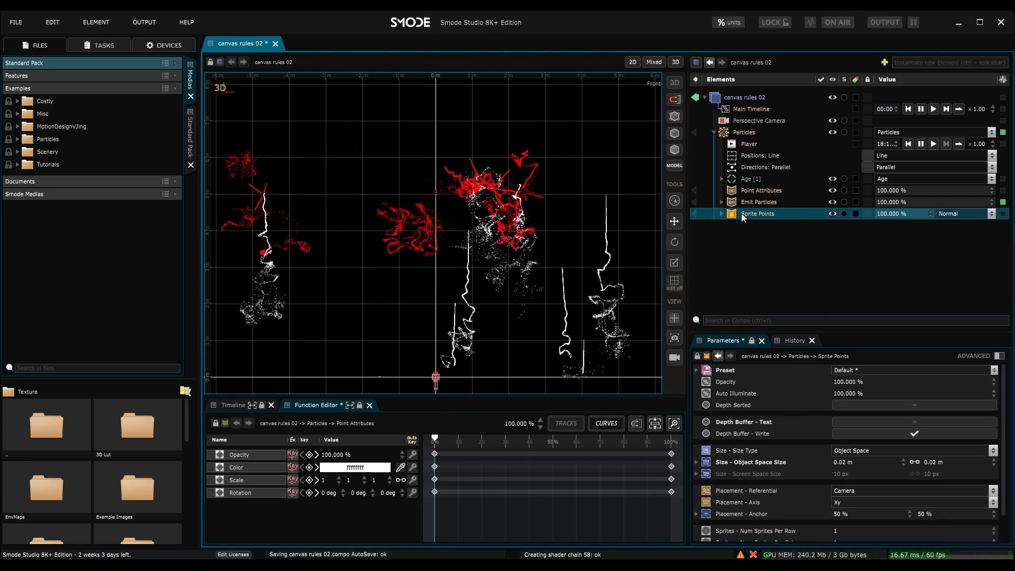
pyautogui.hotkey('ctrl', 'g')
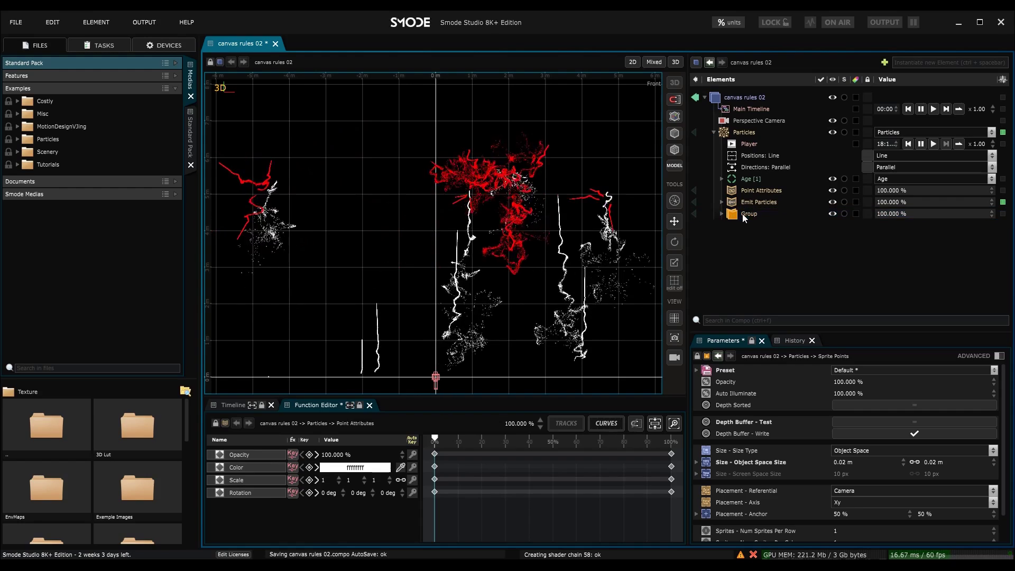
pyautogui.moveTo(735, 205); pyautogui.dragTo(735, 217)
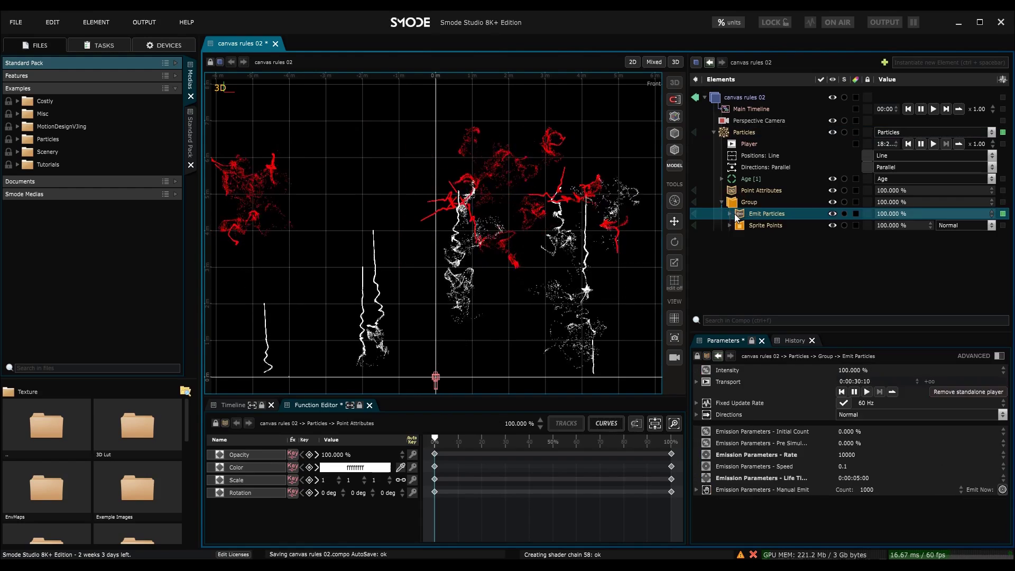
pyautogui.click(722, 203)
# Step: Add a second Sprite Points renderer to the Particles object and place it above the group
pyautogui.click(727, 133)
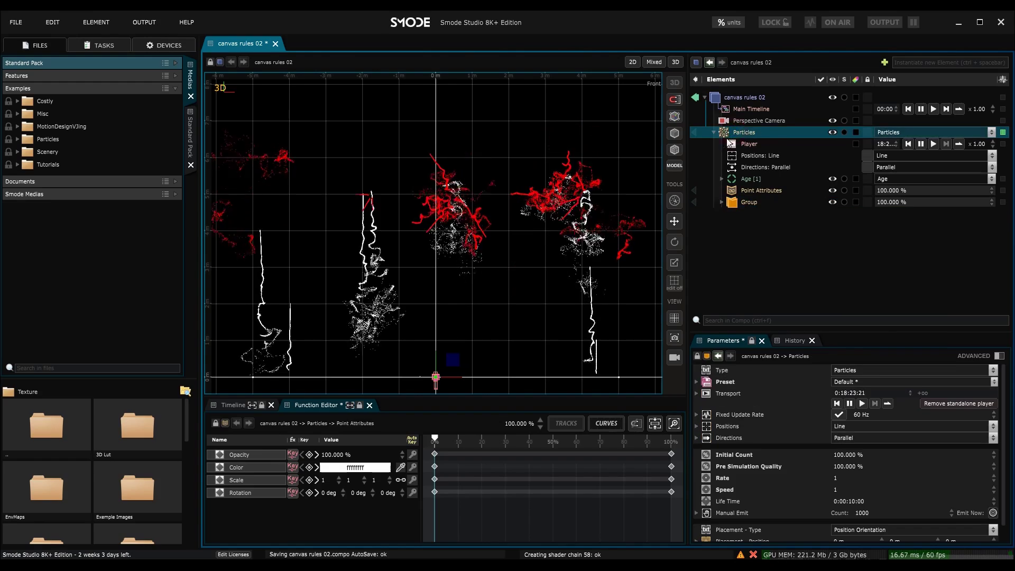
pyautogui.rightClick(738, 135)
pyautogui.moveTo(682, 249)
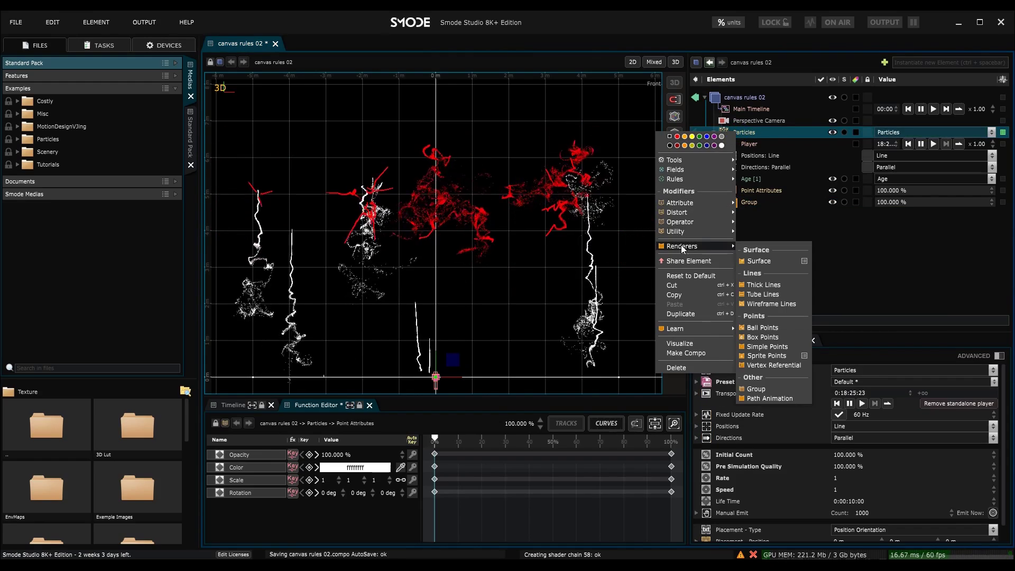
pyautogui.click(764, 359)
pyautogui.moveTo(734, 217); pyautogui.dragTo(732, 199)
# Step: Replace the new Sprite Points renderer's texture with Shimer 01.png
pyautogui.click(721, 202)
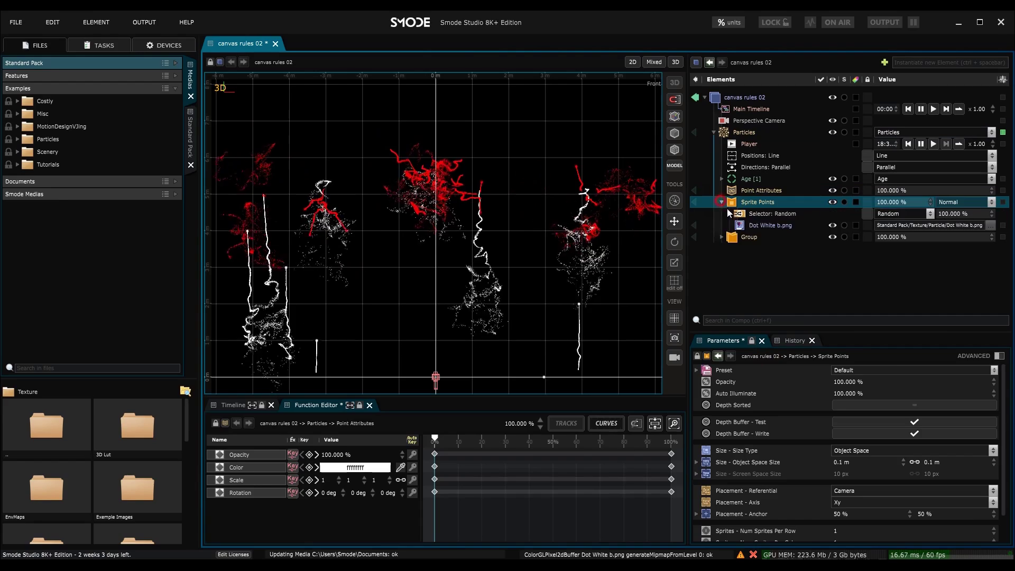
pyautogui.click(747, 227)
pyautogui.click(393, 405)
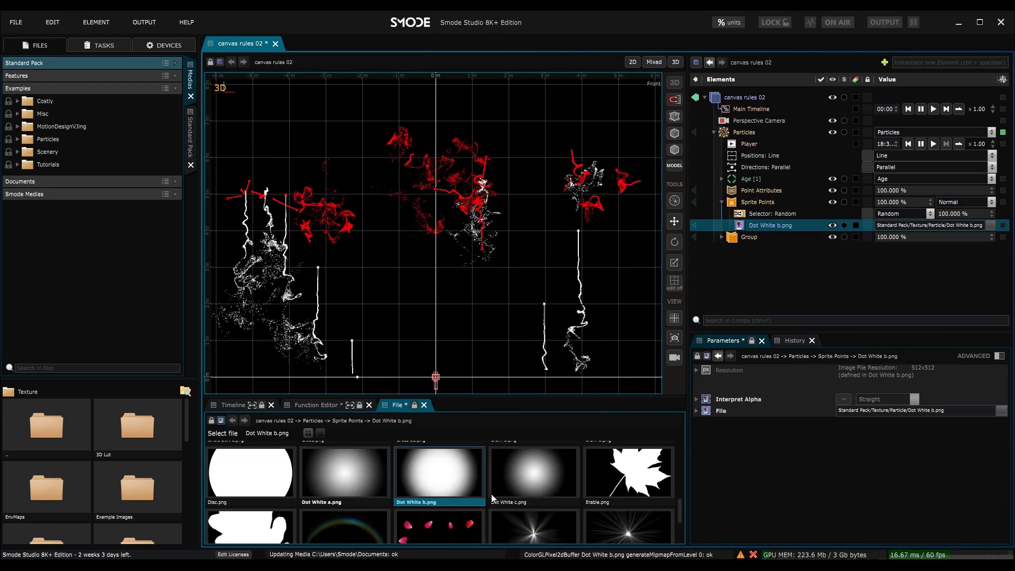
pyautogui.scroll(-3, 555, 496)
pyautogui.click(547, 468)
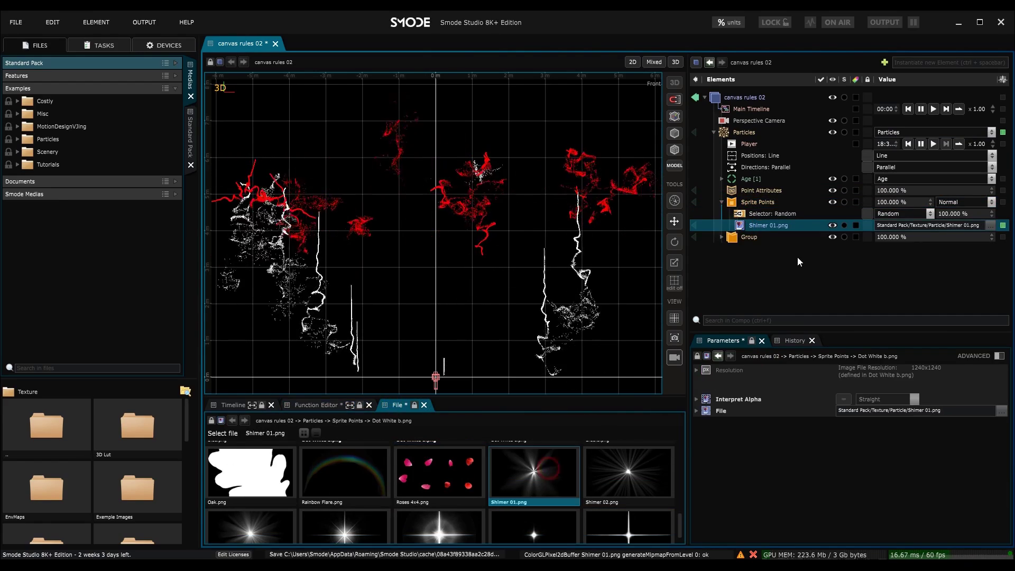
# Step: Set the object space size of the Sprite Points renderer outside the group to 0.7 m
pyautogui.click(760, 203)
pyautogui.moveTo(932, 466); pyautogui.dragTo(931, 435)
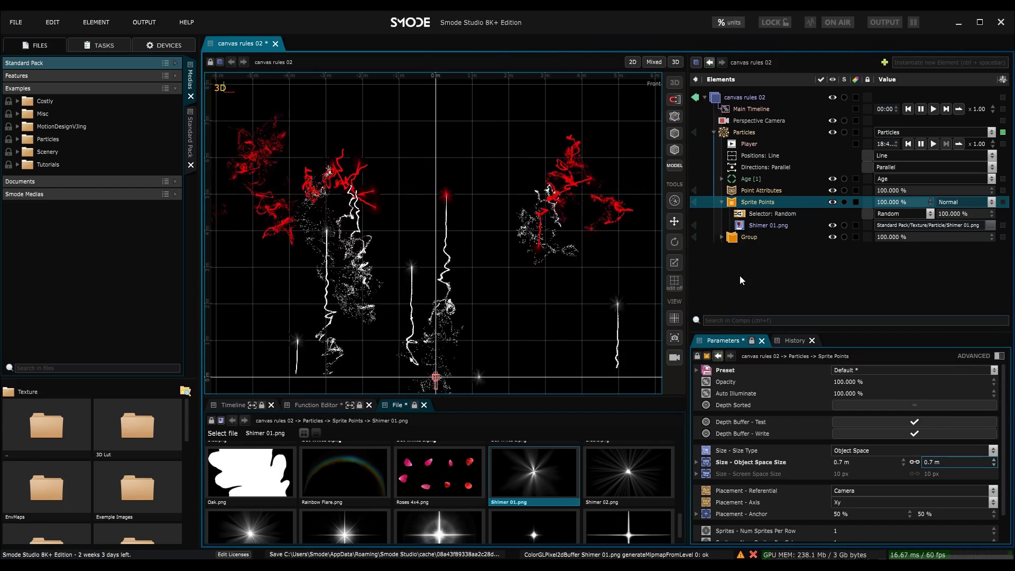
pyautogui.click(723, 201)
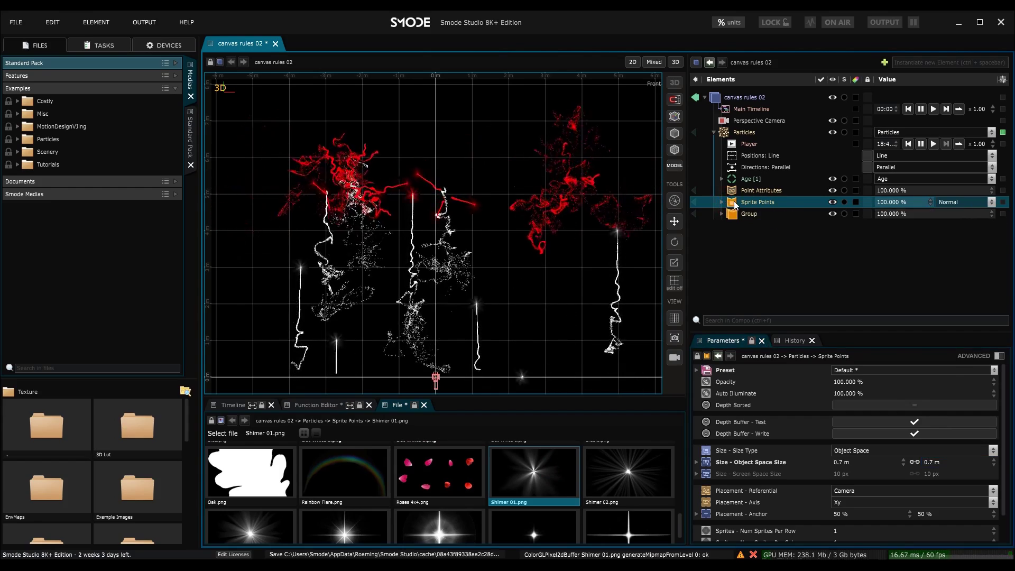
pyautogui.scroll(2, 437, 238)
pyautogui.scroll(-1, 437, 238)
pyautogui.moveTo(479, 240); pyautogui.dragTo(450, 245)
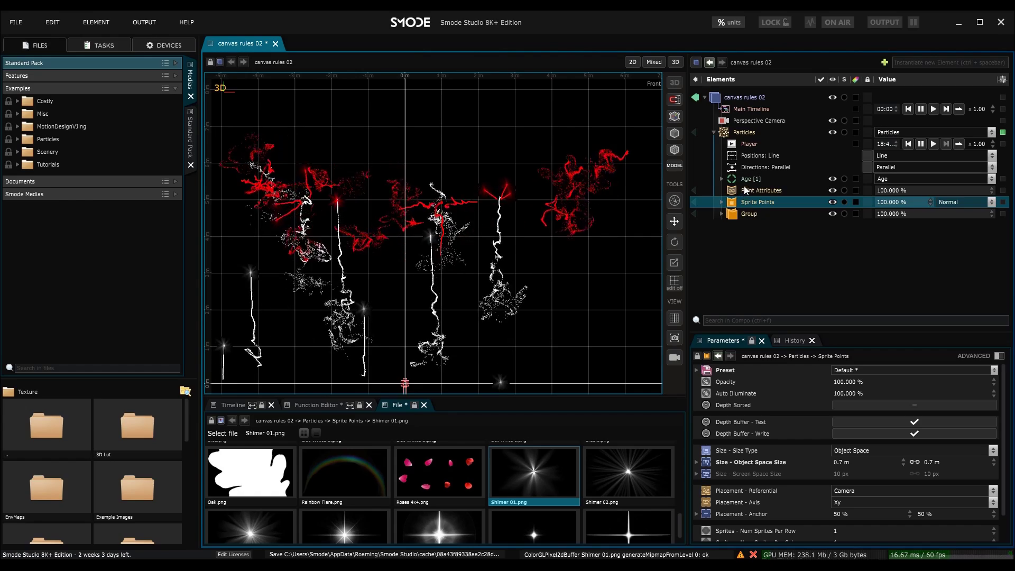
# Step: Set the object space size of the Sprite Points renderer inside the group to 0.03 m
pyautogui.click(748, 200)
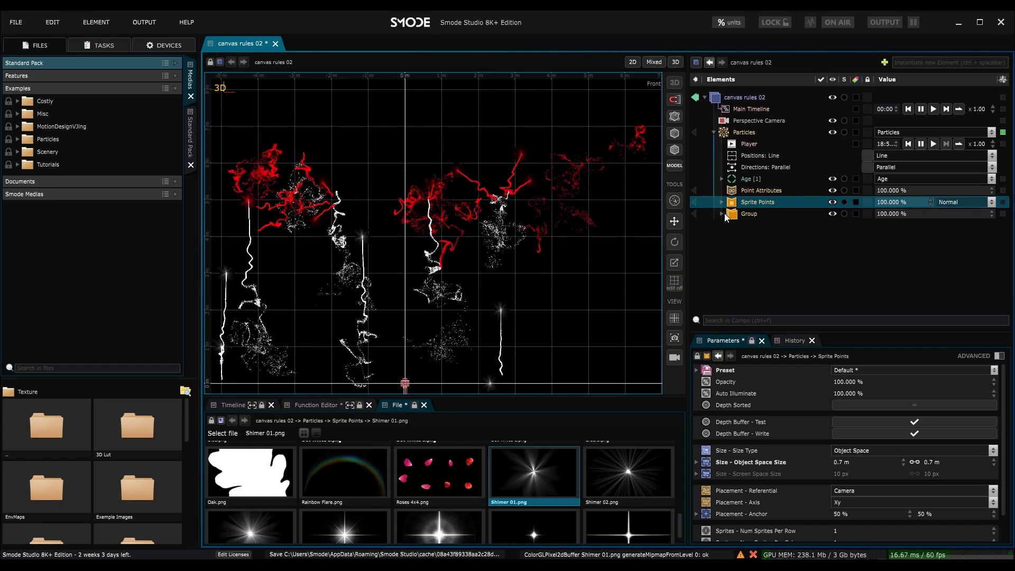
pyautogui.click(722, 214)
pyautogui.click(767, 225)
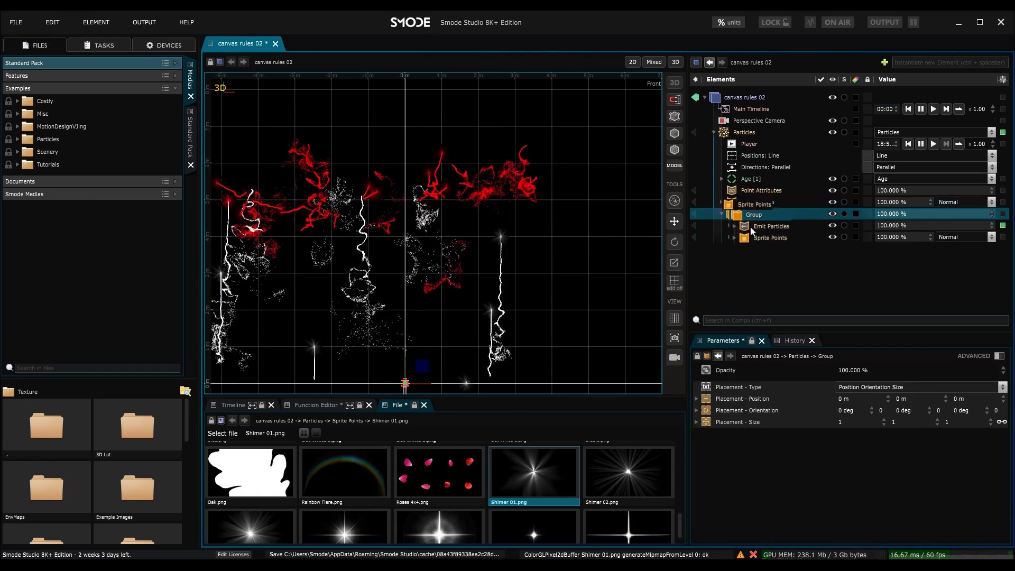
pyautogui.click(793, 245)
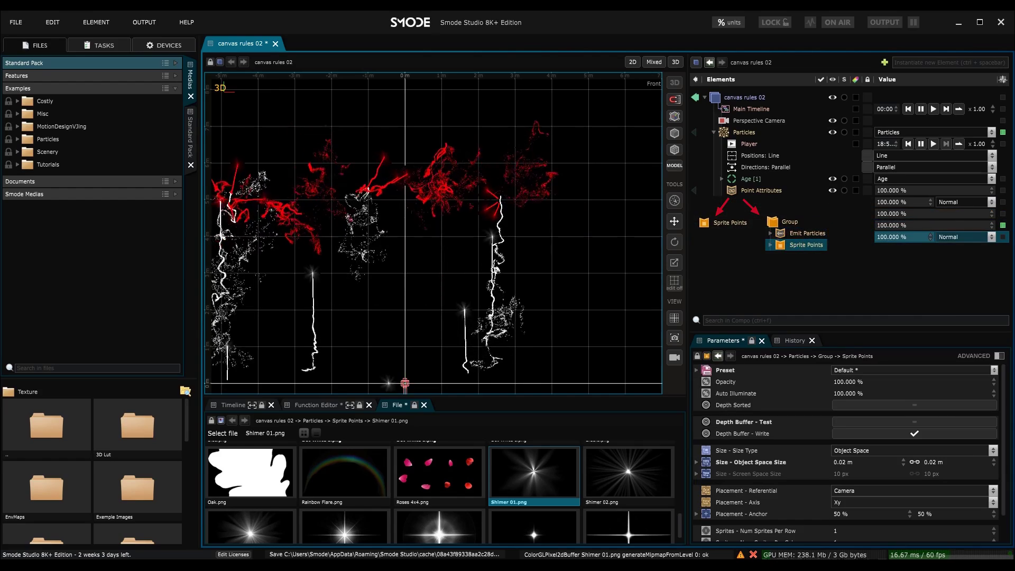
pyautogui.moveTo(994, 462); pyautogui.dragTo(994, 459)
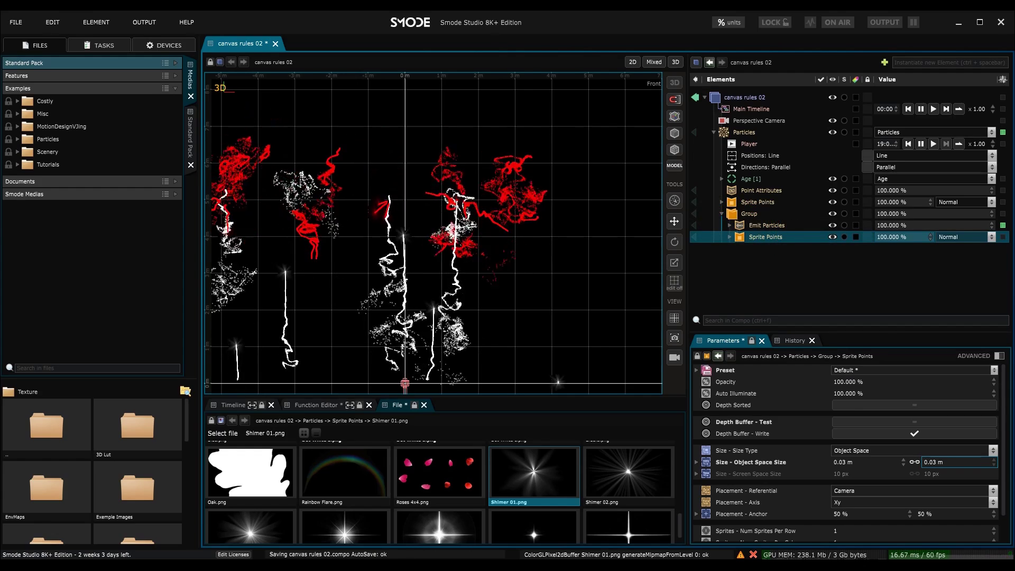
pyautogui.scroll(-2, 500, 243)
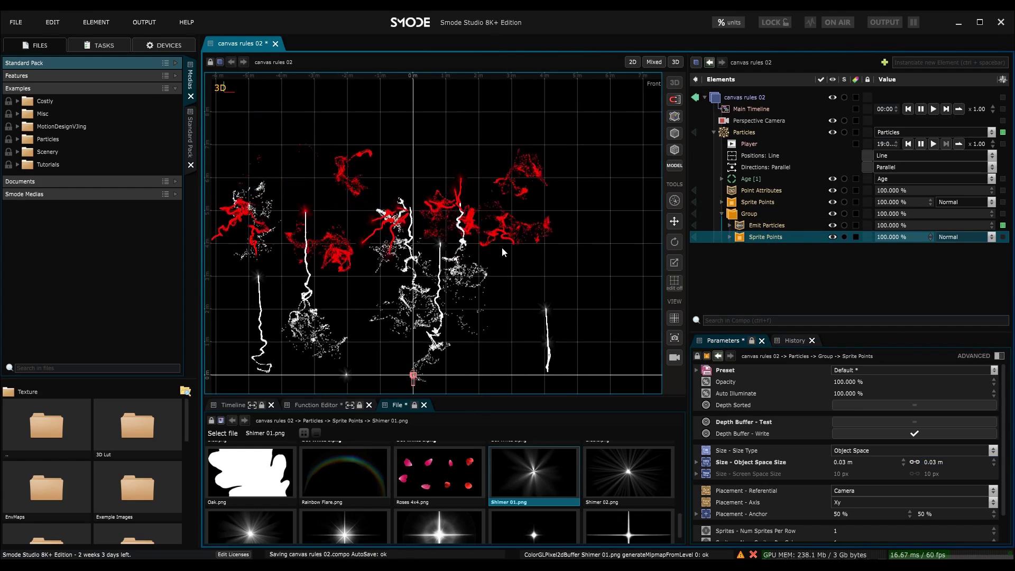